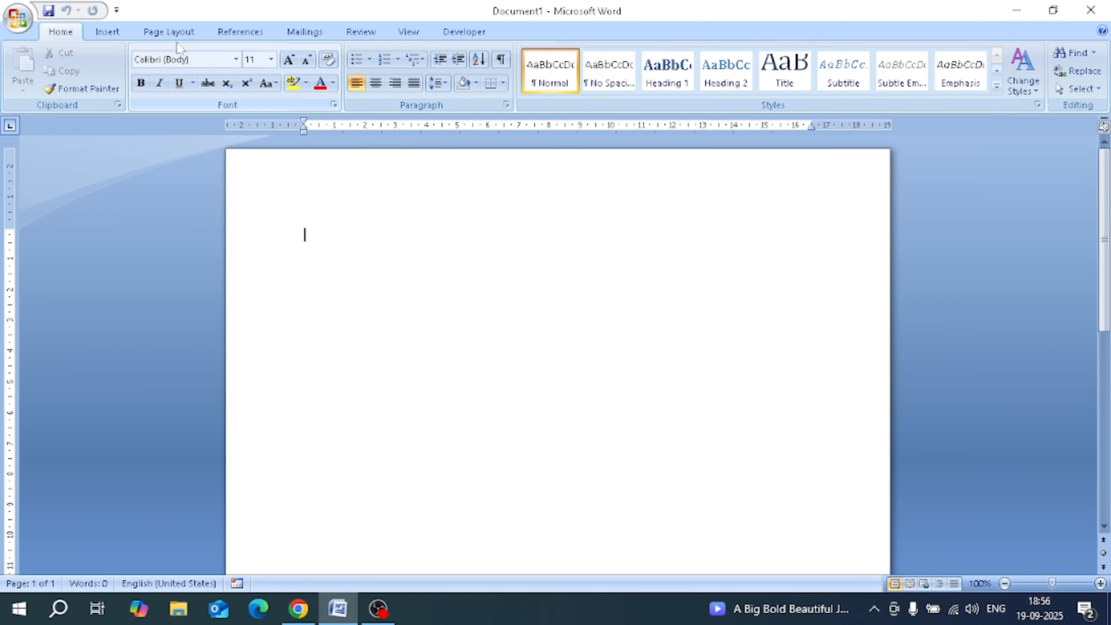
Set the document's paper size to A4 (21 cm x 29.7 cm).
{"action": "left_click", "coordinate": [176, 33]}
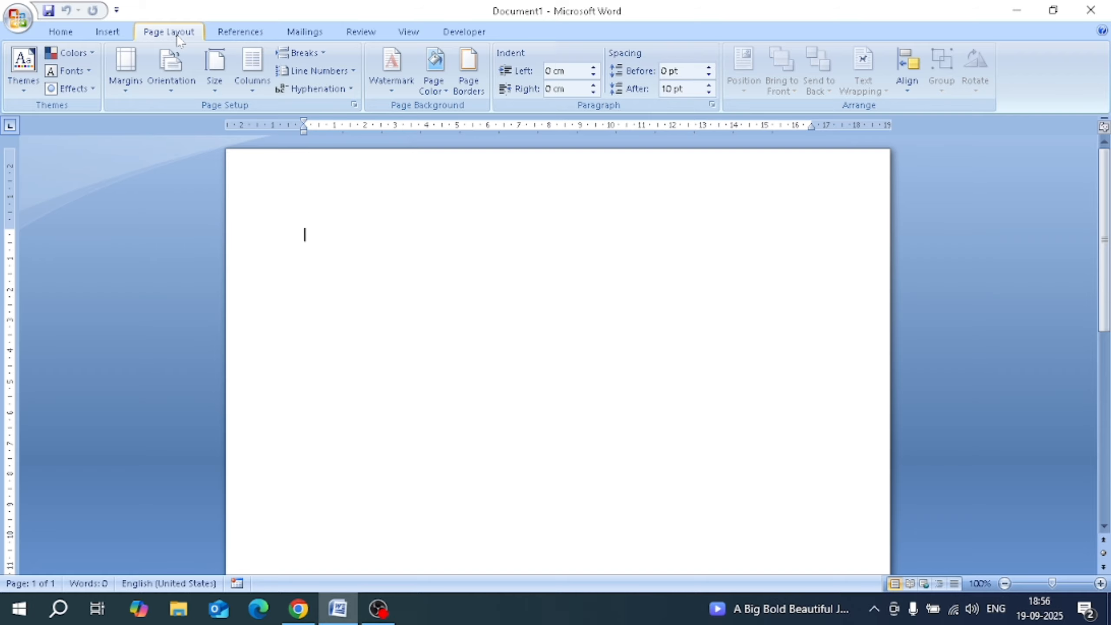
{"action": "left_click", "coordinate": [215, 91]}
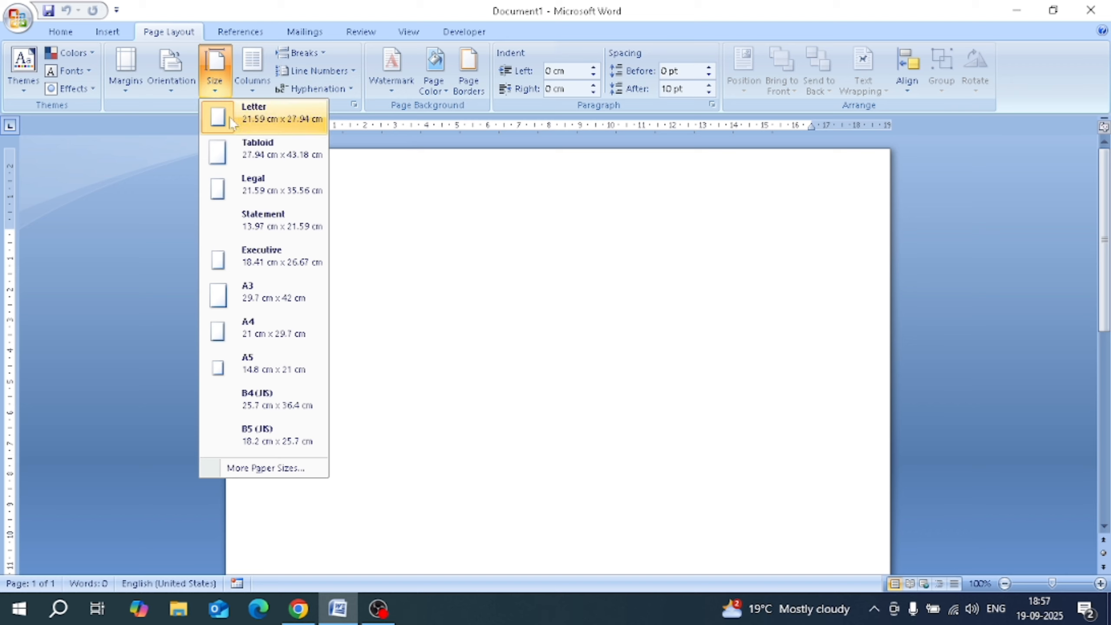
{"action": "left_click", "coordinate": [249, 343]}
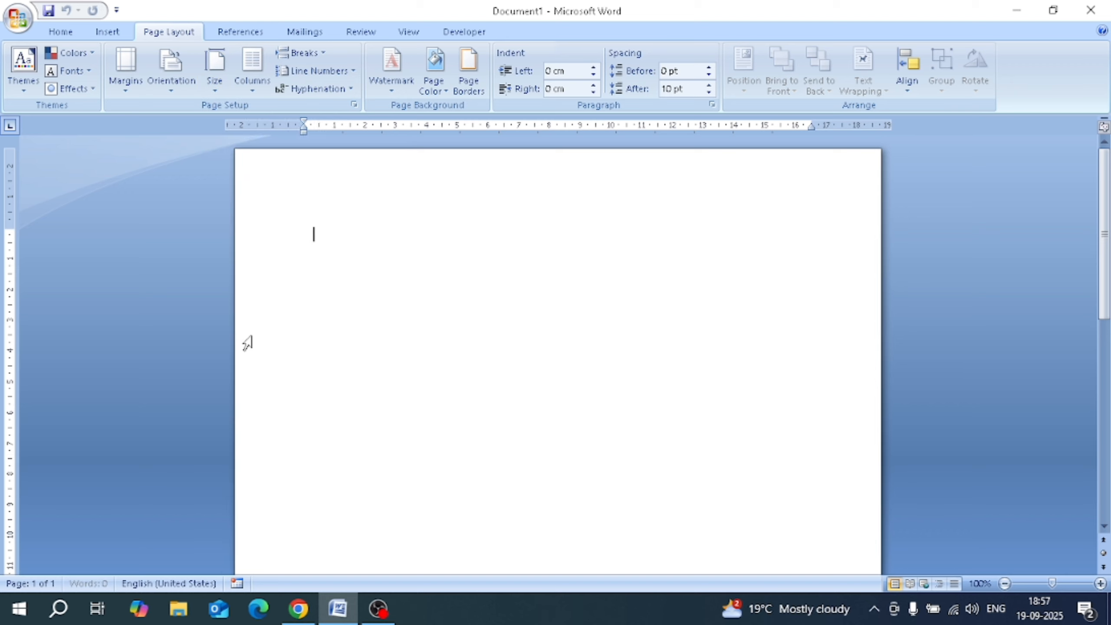
Apply Normal margins of 2.54 cm on all sides and Portrait orientation to the page.
{"action": "left_click", "coordinate": [124, 87]}
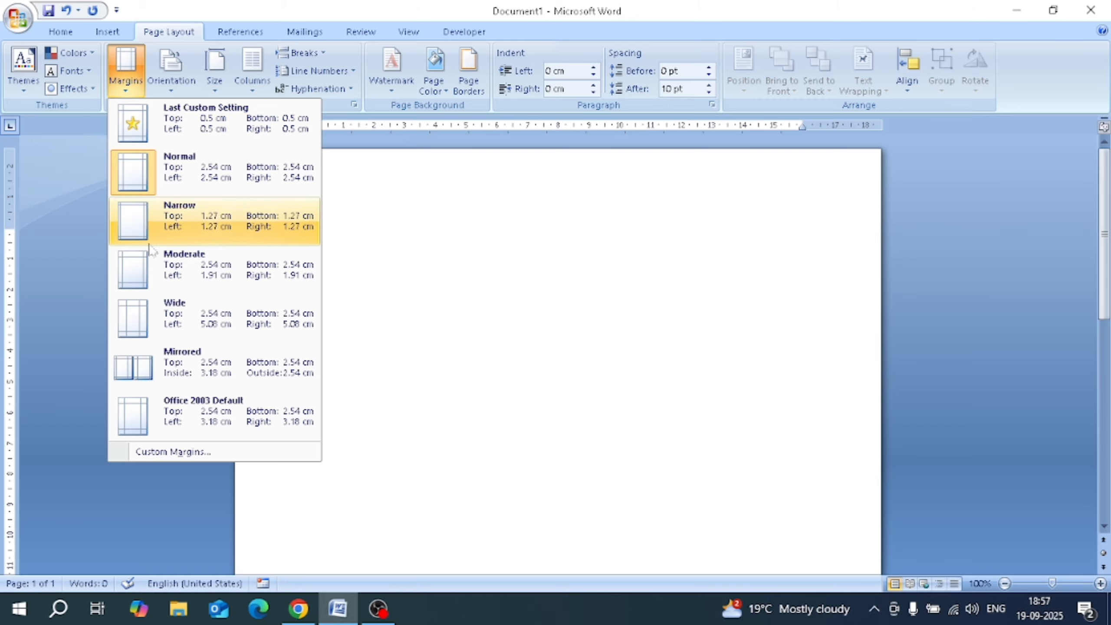
{"action": "left_click", "coordinate": [135, 181]}
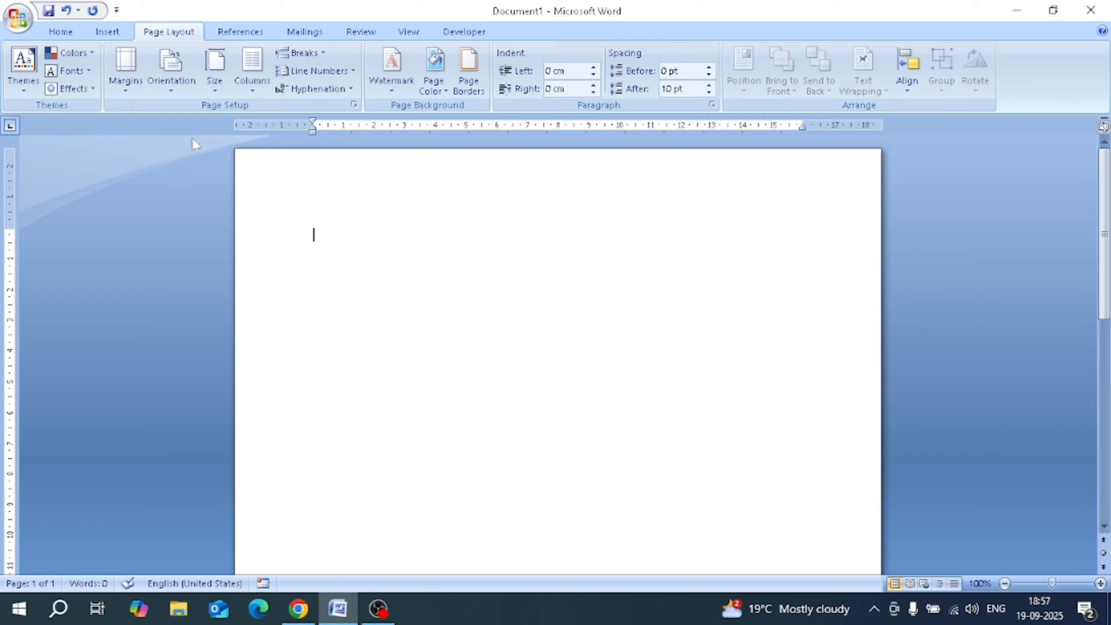
{"action": "left_click", "coordinate": [170, 83]}
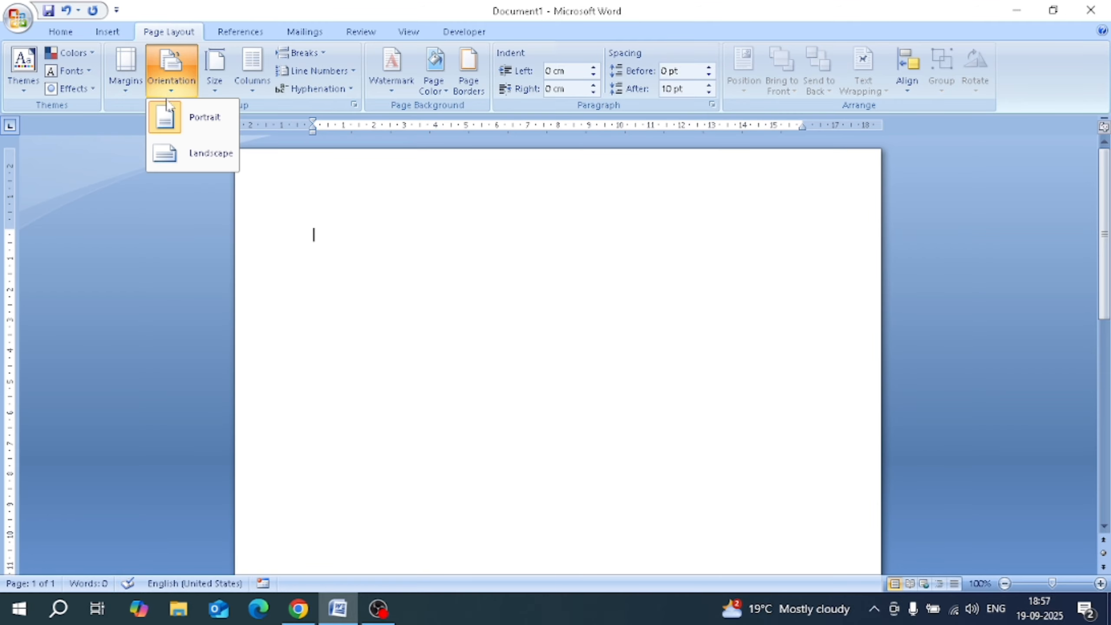
{"action": "left_click", "coordinate": [176, 123]}
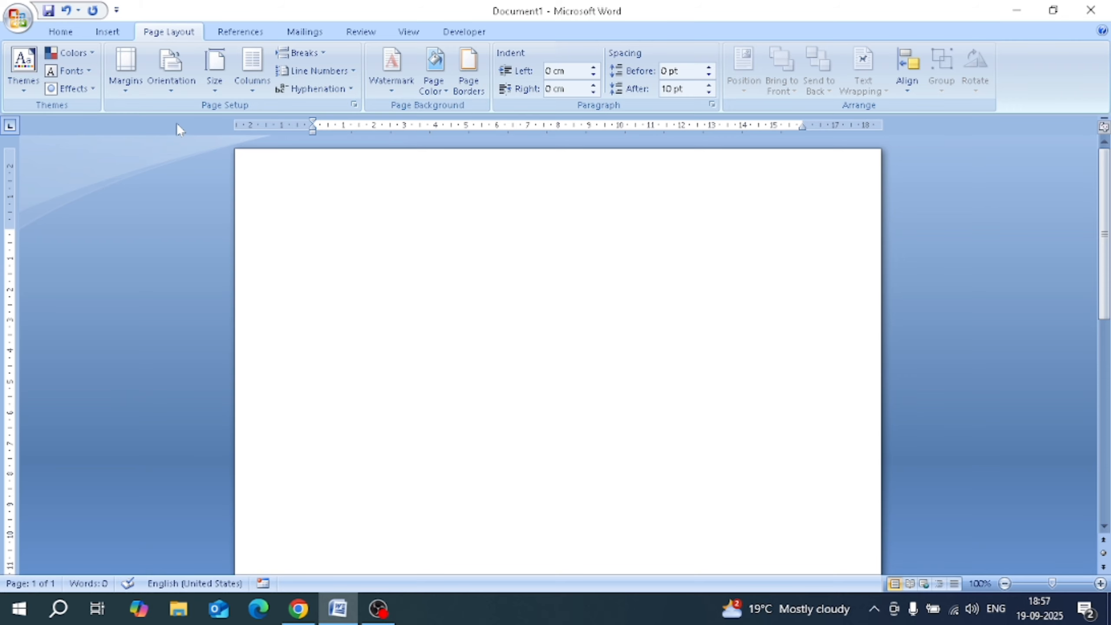
{"action": "scroll", "coordinate": [493, 269], "scroll_direction": "down", "scroll_amount": 3}
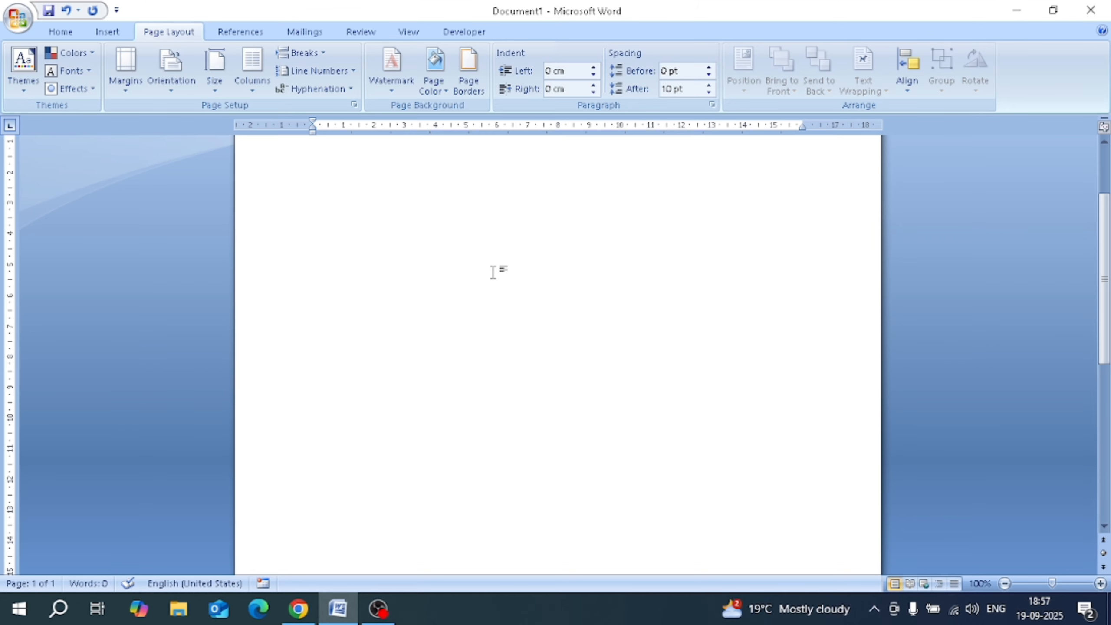
{"action": "scroll", "coordinate": [493, 269], "scroll_direction": "up", "scroll_amount": 3}
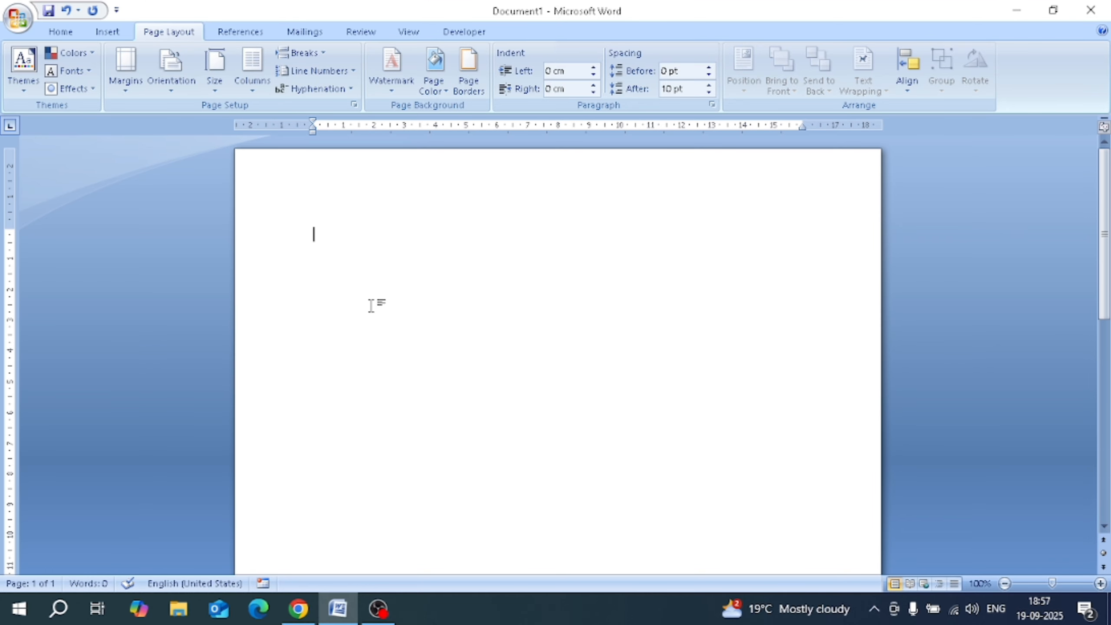
{"action": "left_click", "coordinate": [434, 66]}
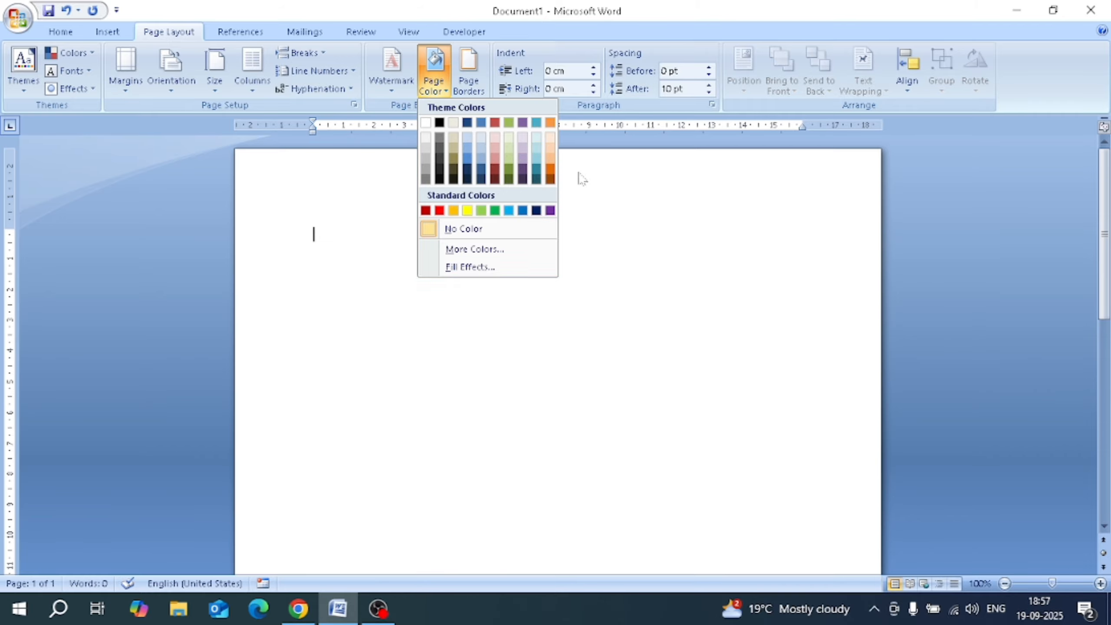
{"action": "left_click", "coordinate": [580, 176]}
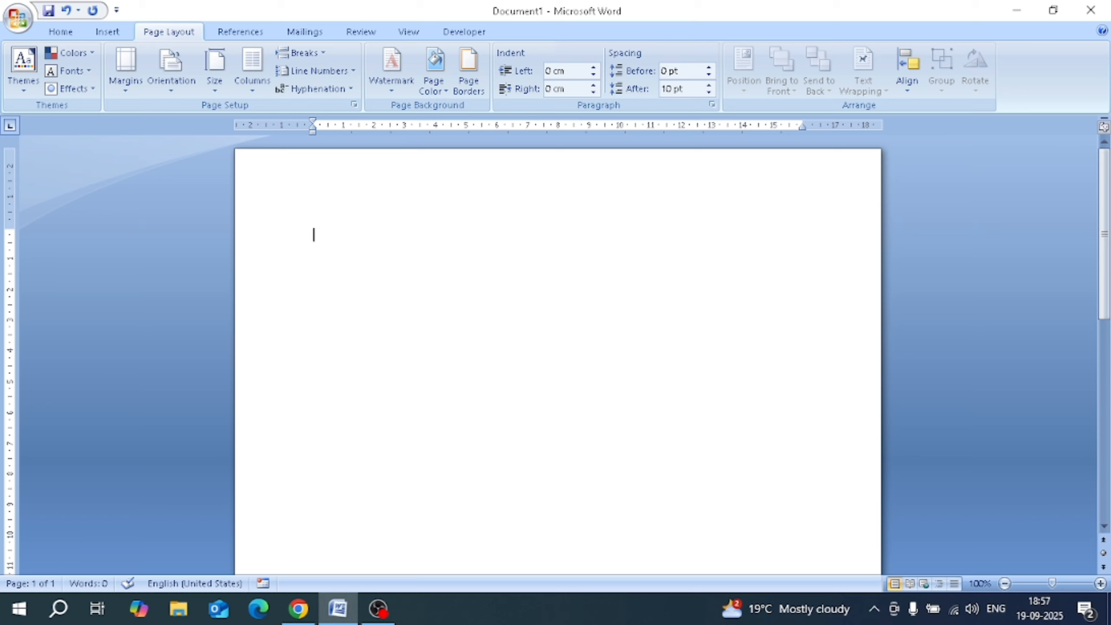
Draw a rectangle about 21 cm wide and 10.1 cm high across the top of the page and fill it with standard blue.
{"action": "left_click", "coordinate": [115, 33]}
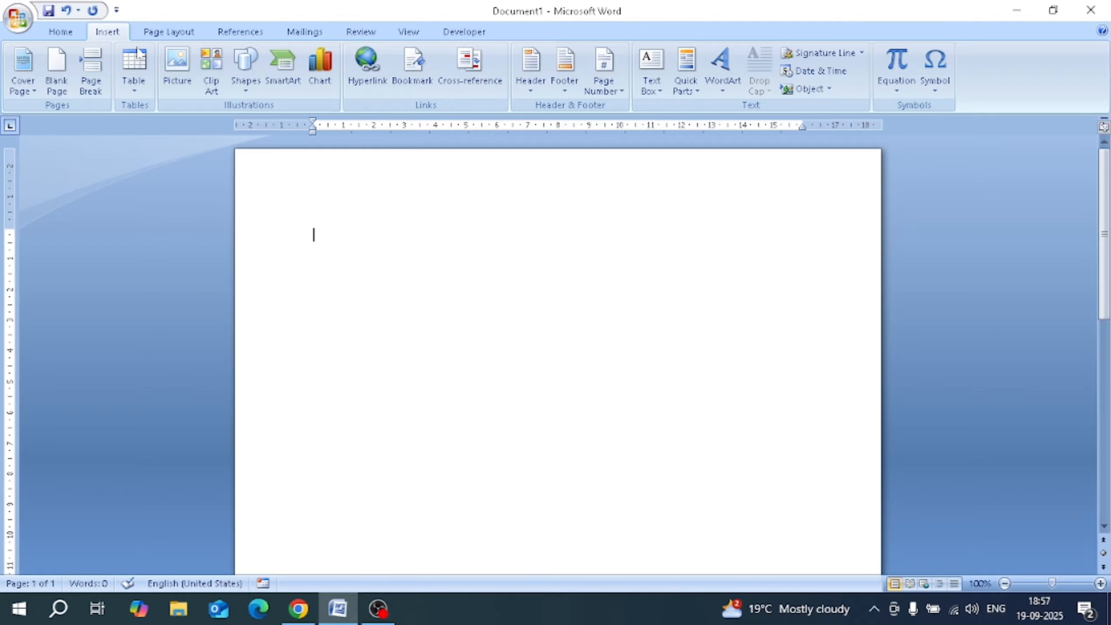
{"action": "left_click", "coordinate": [242, 85]}
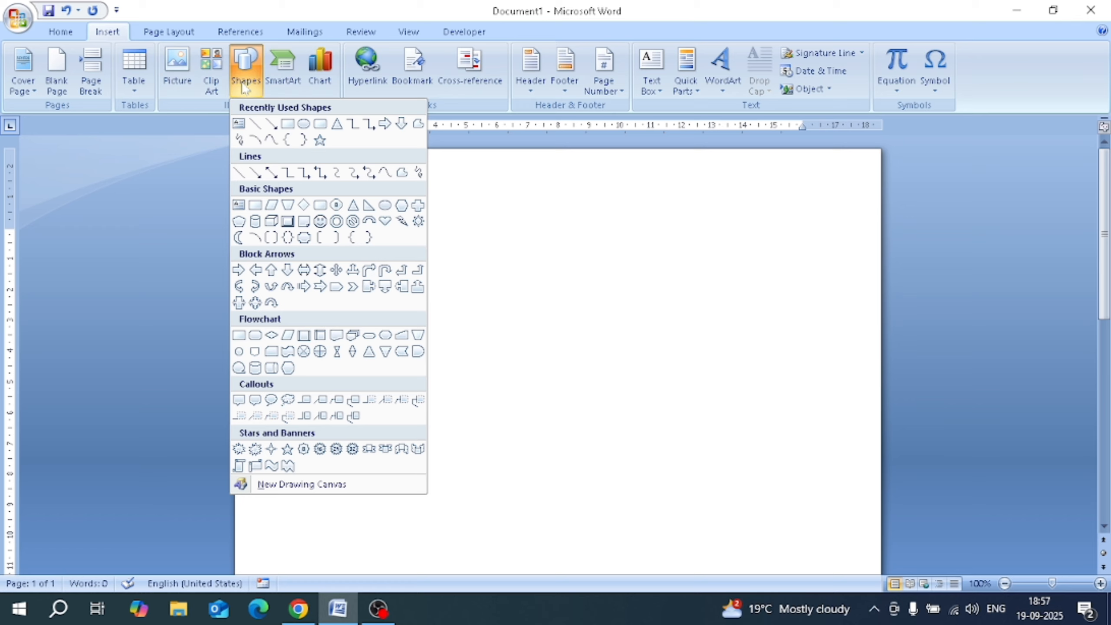
{"action": "left_click", "coordinate": [288, 126]}
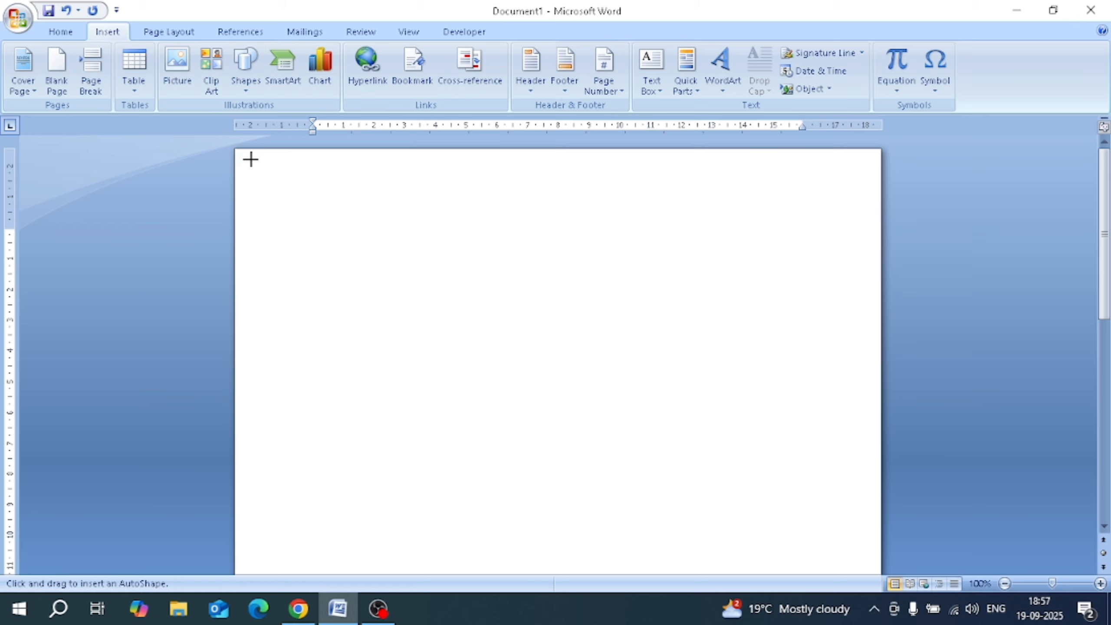
{"action": "left_click_drag", "start_coordinate": [237, 150], "coordinate": [882, 462]}
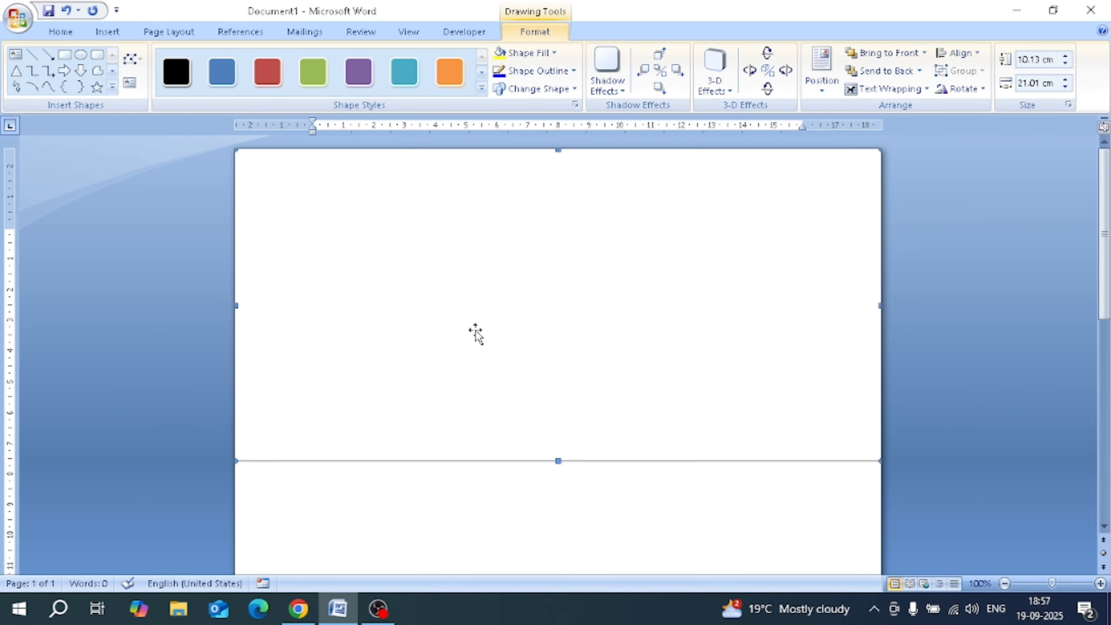
{"action": "left_click", "coordinate": [531, 53]}
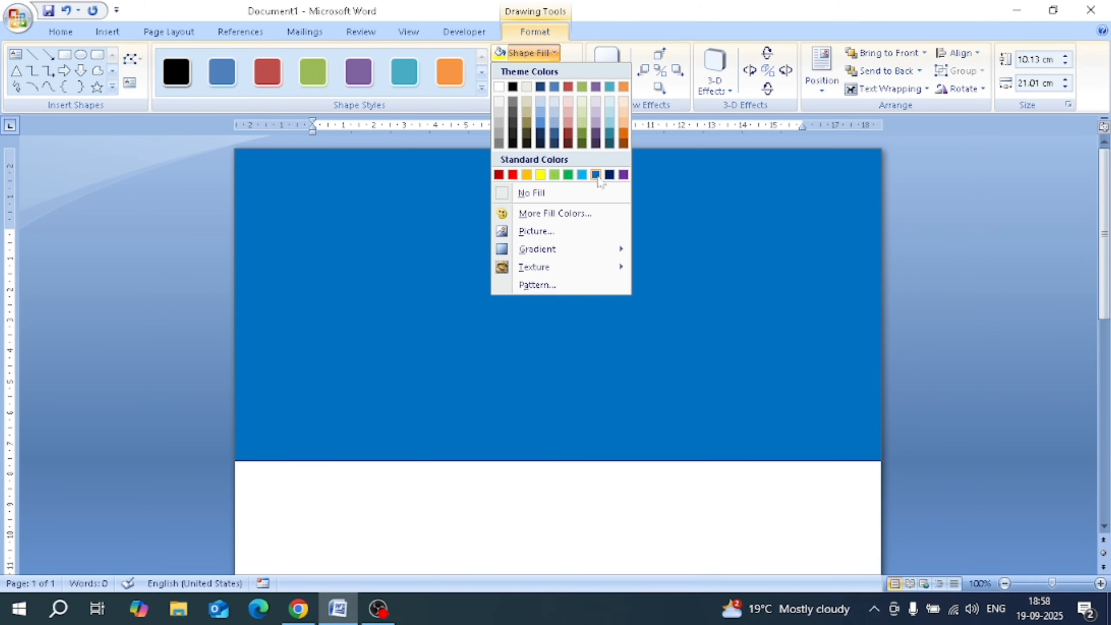
{"action": "left_click", "coordinate": [596, 175]}
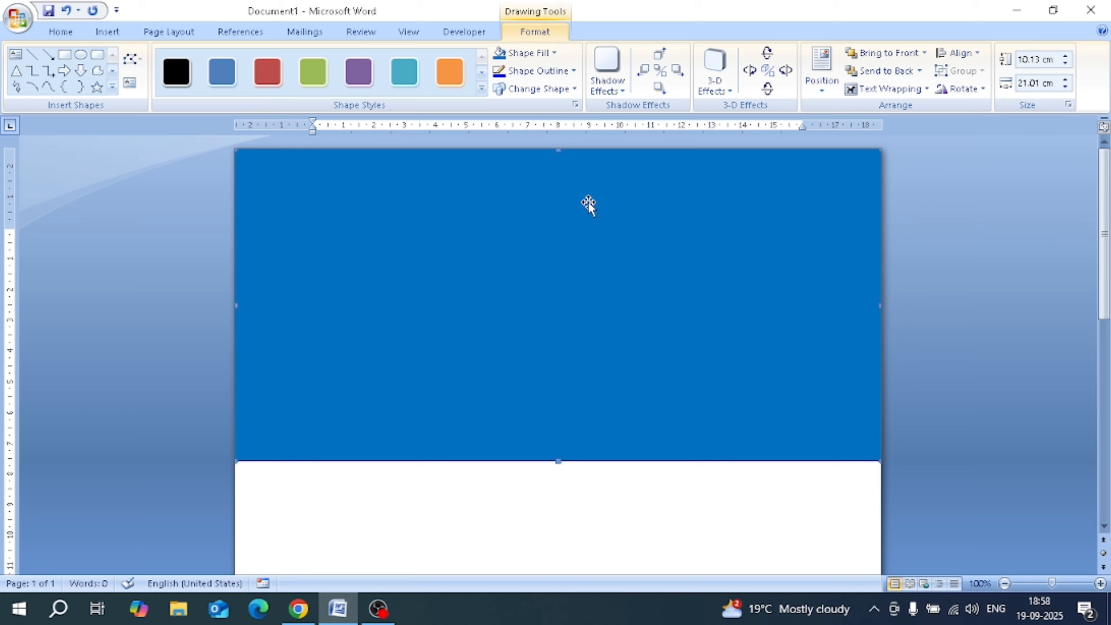
Examine the blue rectangle's fill colour, transparency, wrapping style and advanced position settings in Format AutoShape.
{"action": "right_click", "coordinate": [588, 202]}
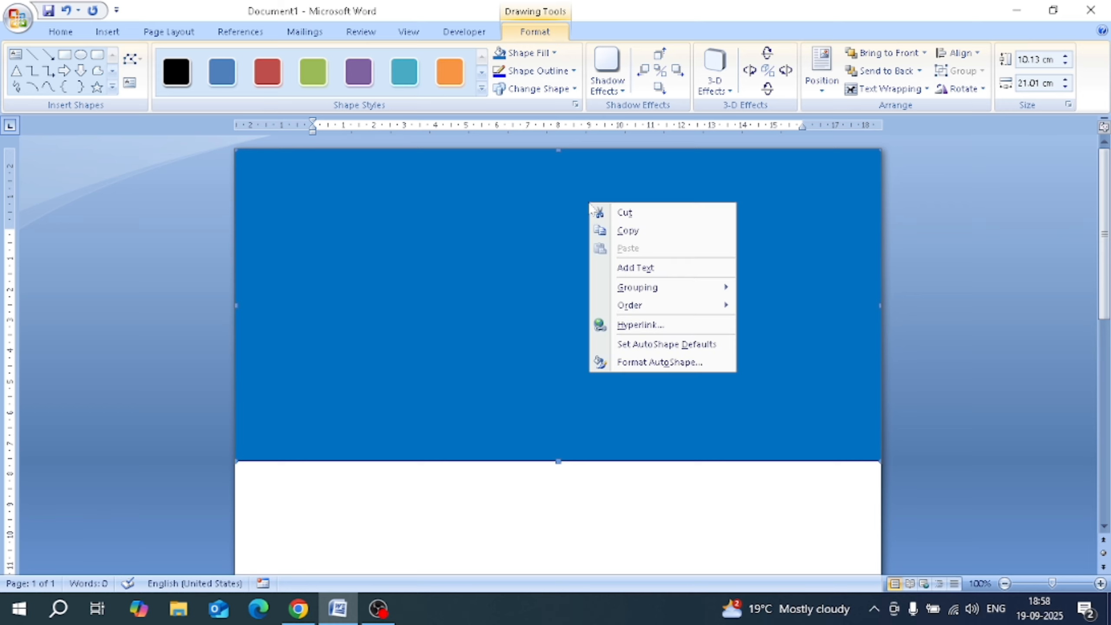
{"action": "left_click", "coordinate": [663, 363]}
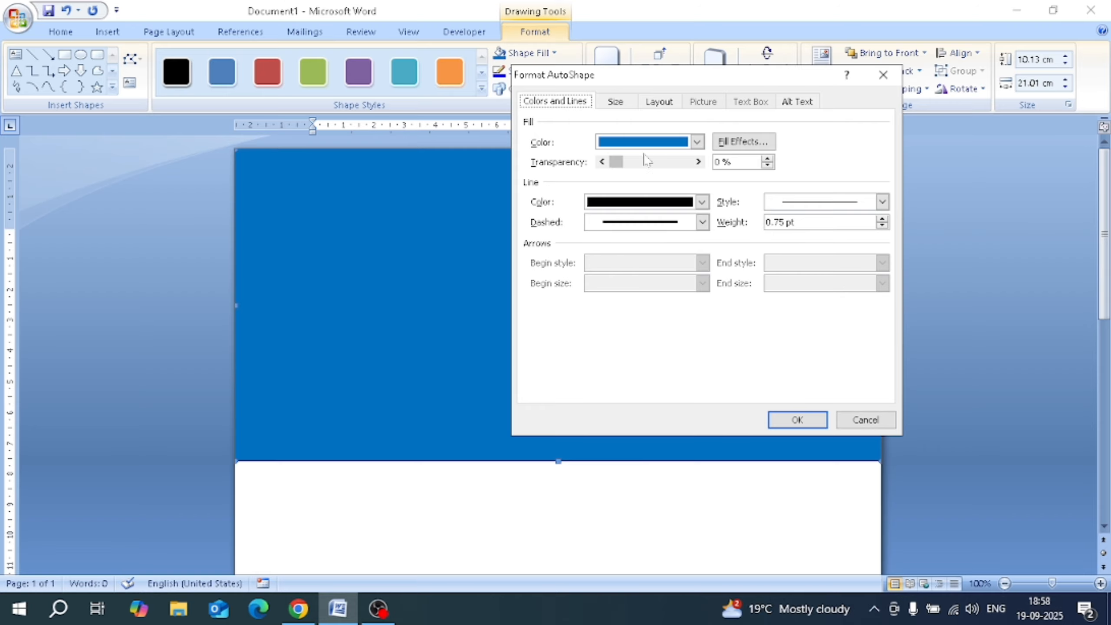
{"action": "left_click", "coordinate": [697, 142]}
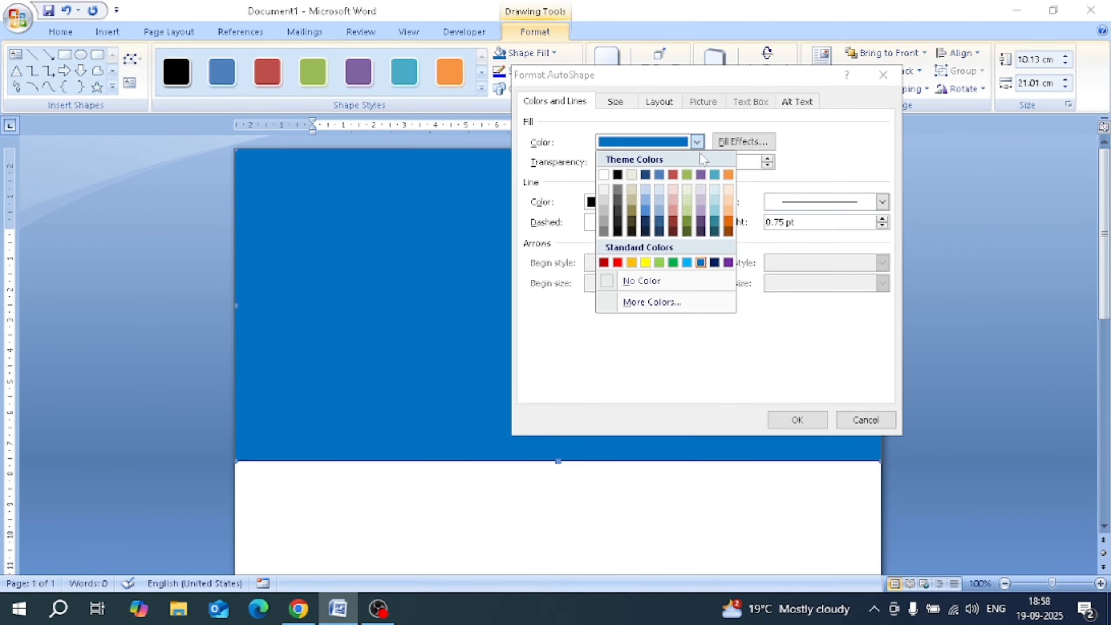
{"action": "left_click", "coordinate": [698, 142]}
{"action": "mouse_move", "coordinate": [617, 162]}
{"action": "left_mouse_down"}
{"action": "mouse_move", "coordinate": [709, 173]}
{"action": "mouse_move", "coordinate": [617, 162]}
{"action": "left_mouse_up"}
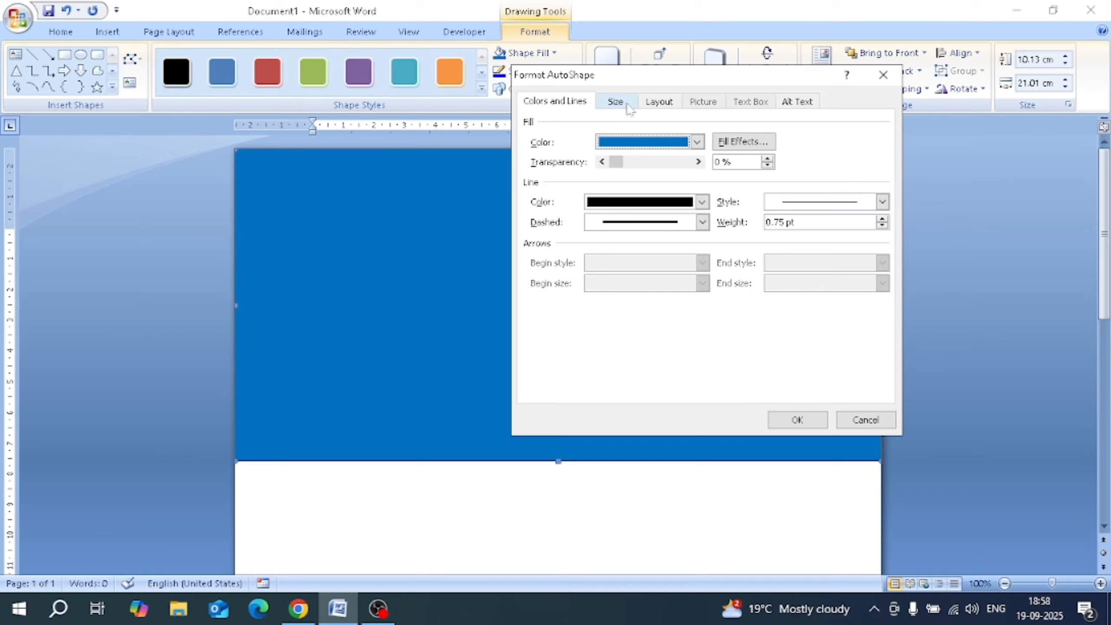
{"action": "left_click", "coordinate": [660, 103]}
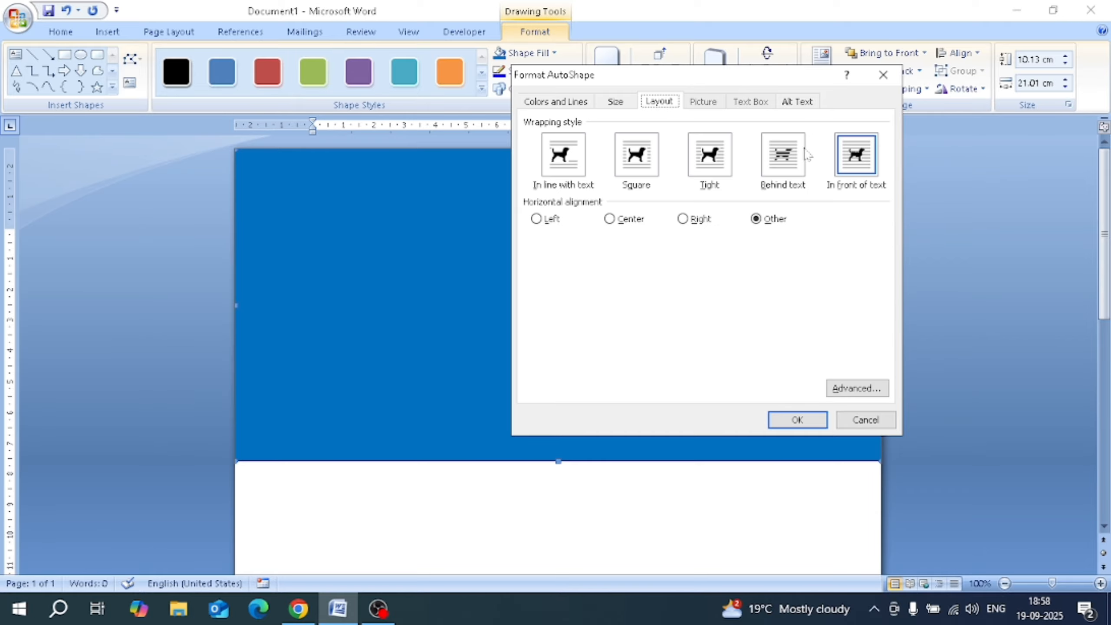
{"action": "left_click", "coordinate": [854, 389]}
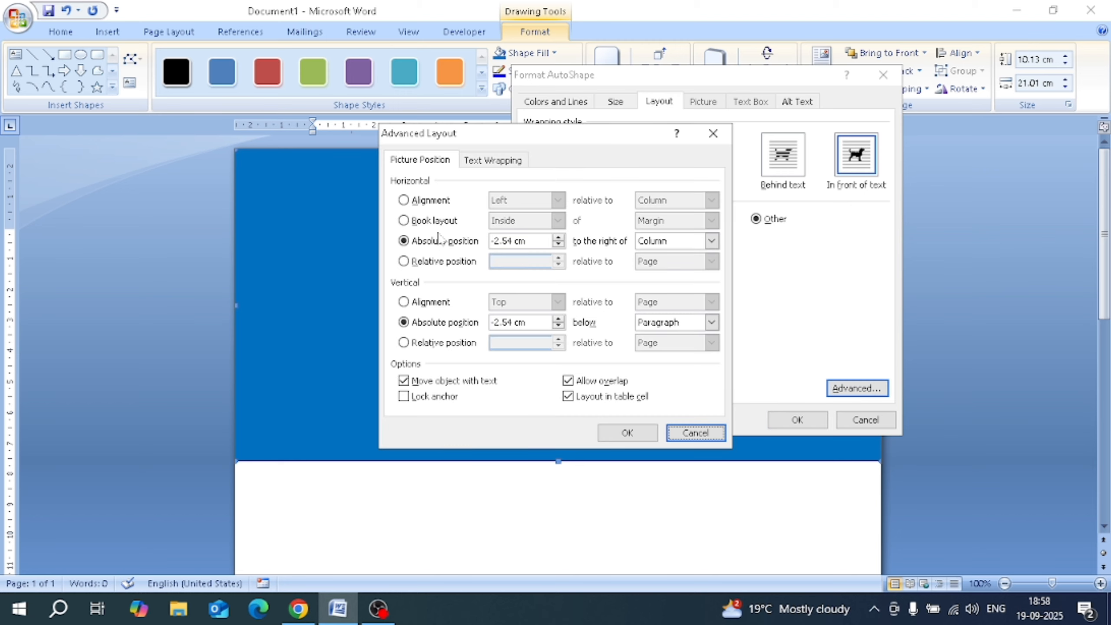
{"action": "left_click", "coordinate": [478, 160]}
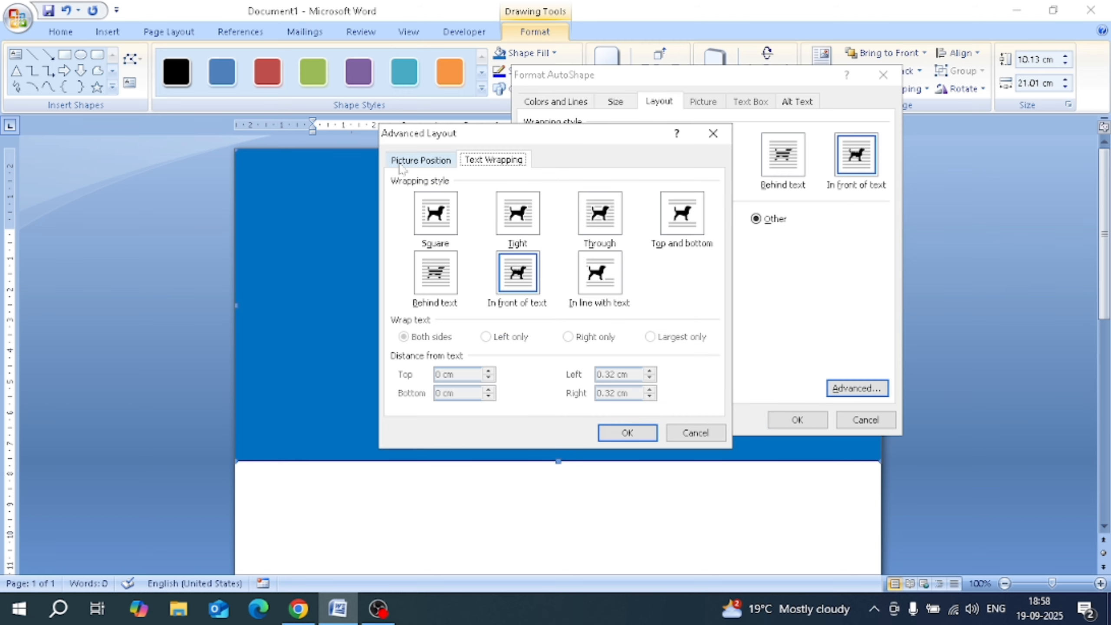
{"action": "left_click", "coordinate": [453, 161]}
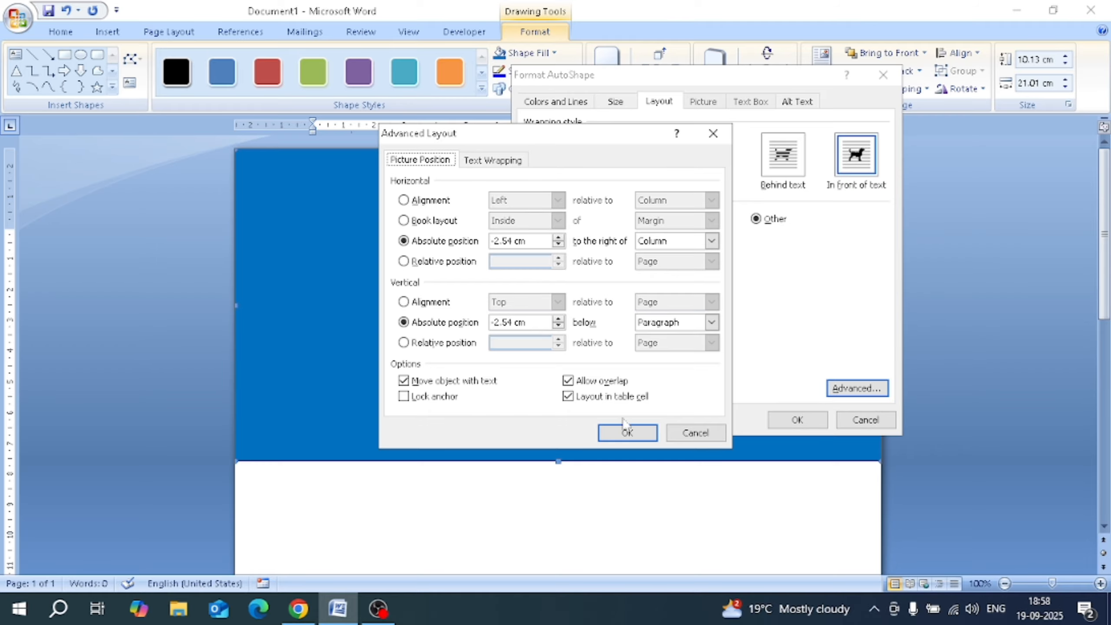
{"action": "left_click", "coordinate": [627, 431]}
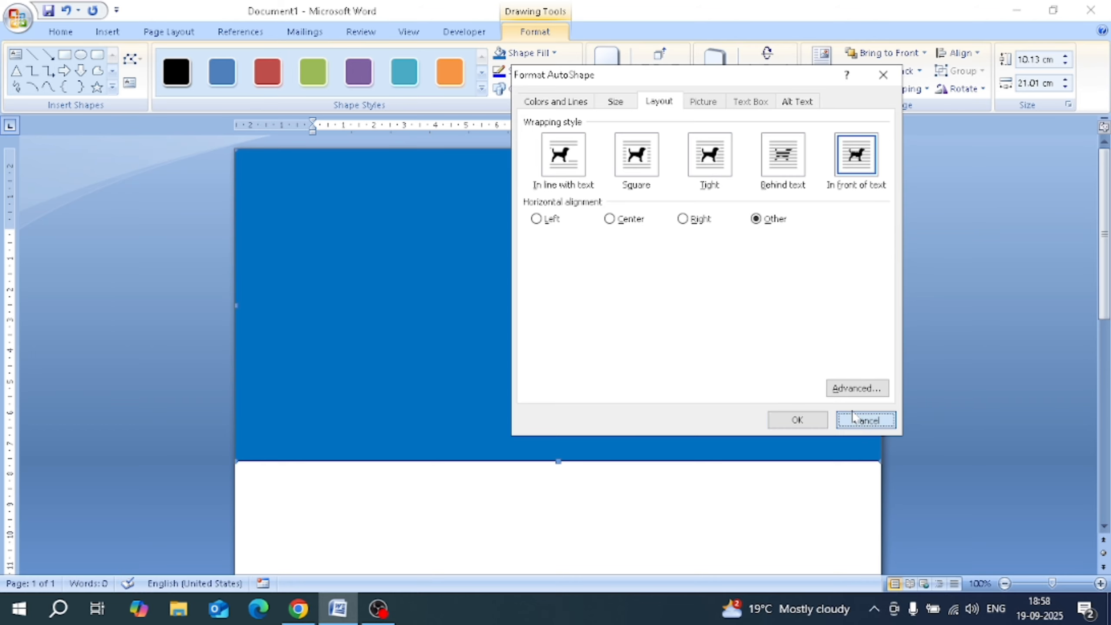
{"action": "left_click", "coordinate": [865, 420]}
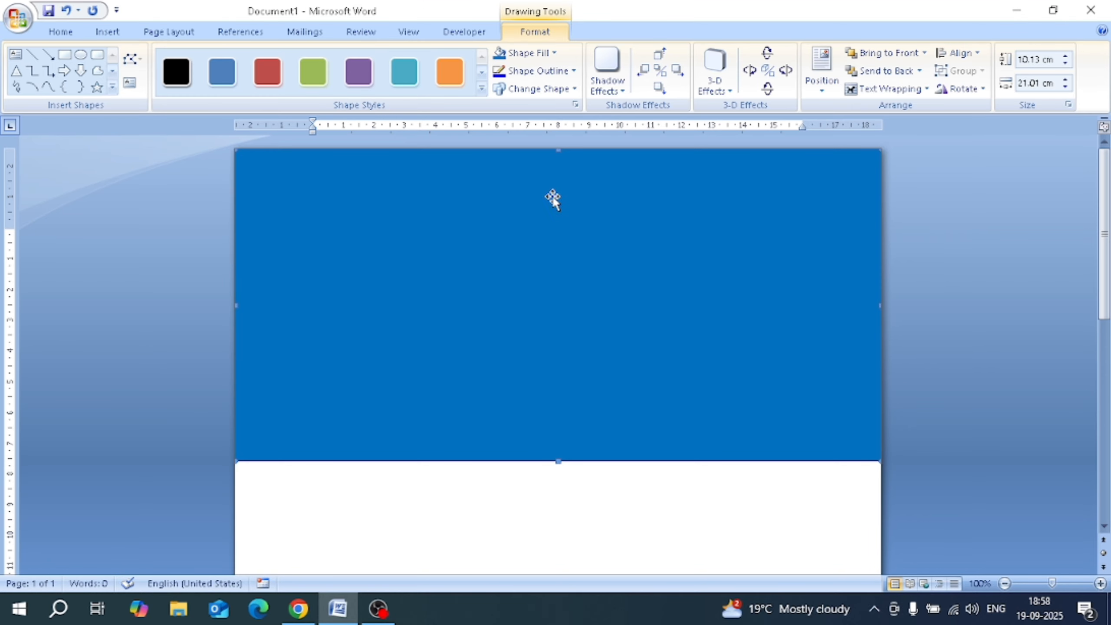
Apply the first Light Variations gradient, a diagonal blue fade, to the rectangle's fill.
{"action": "left_click", "coordinate": [544, 53]}
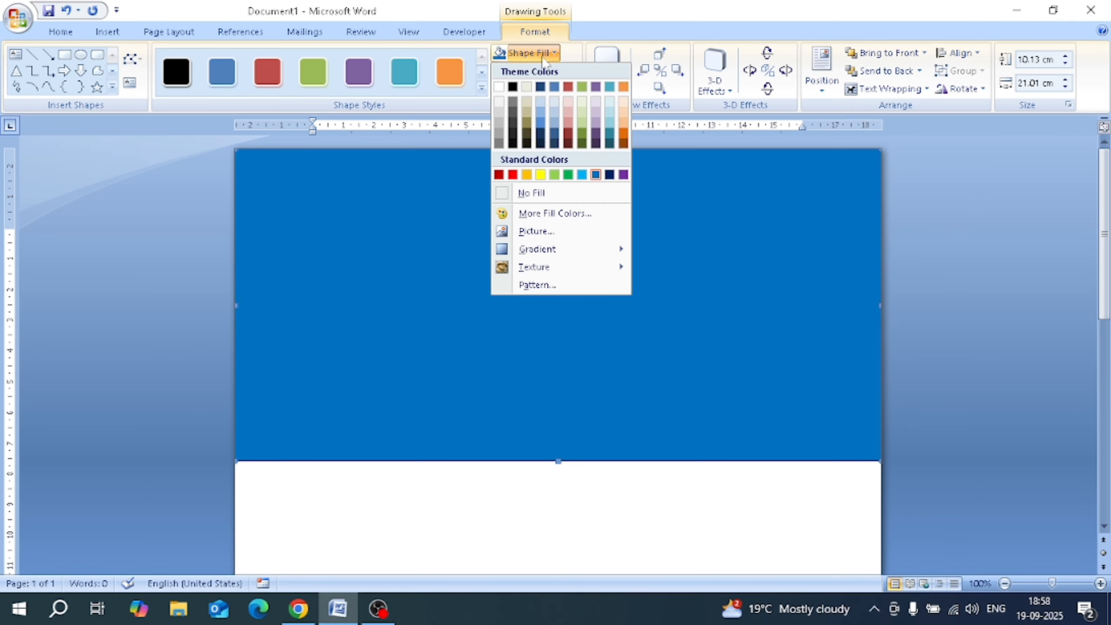
{"action": "mouse_move", "coordinate": [540, 252]}
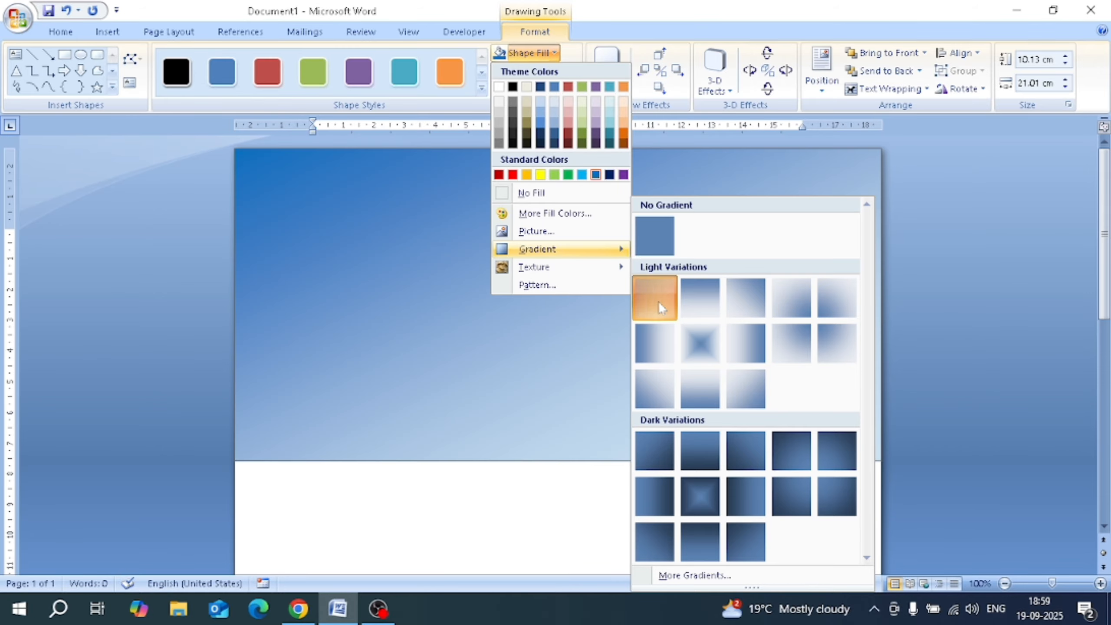
{"action": "left_click", "coordinate": [658, 300]}
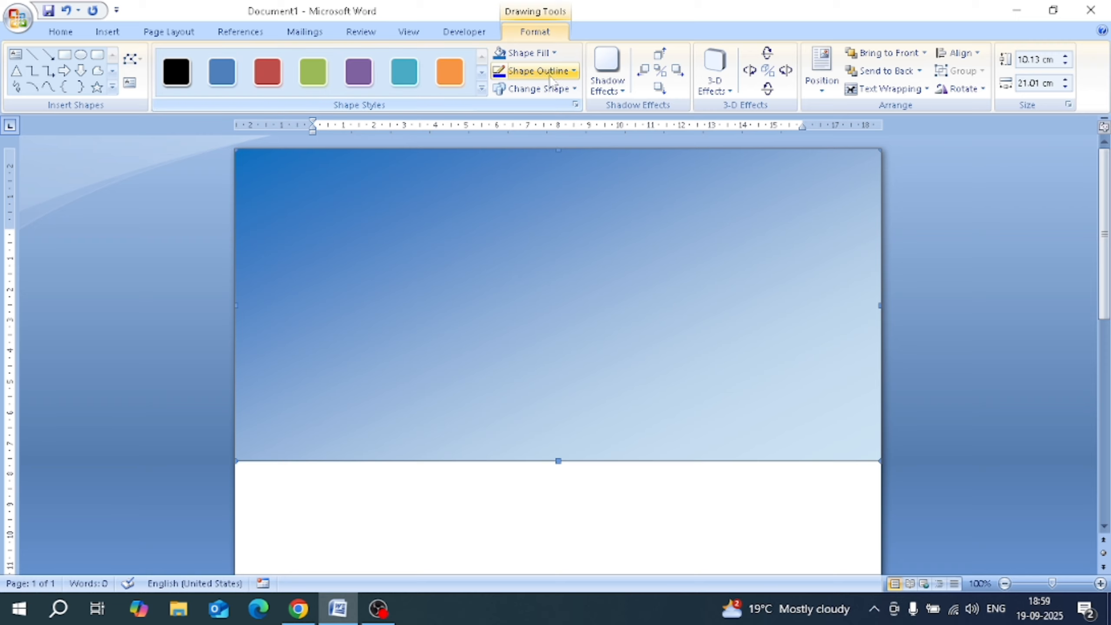
Refine the rectangle's one-colour blue Diagonal up gradient, using the first variant, minimum starting transparency and 99% ending transparency.
{"action": "left_click", "coordinate": [547, 53]}
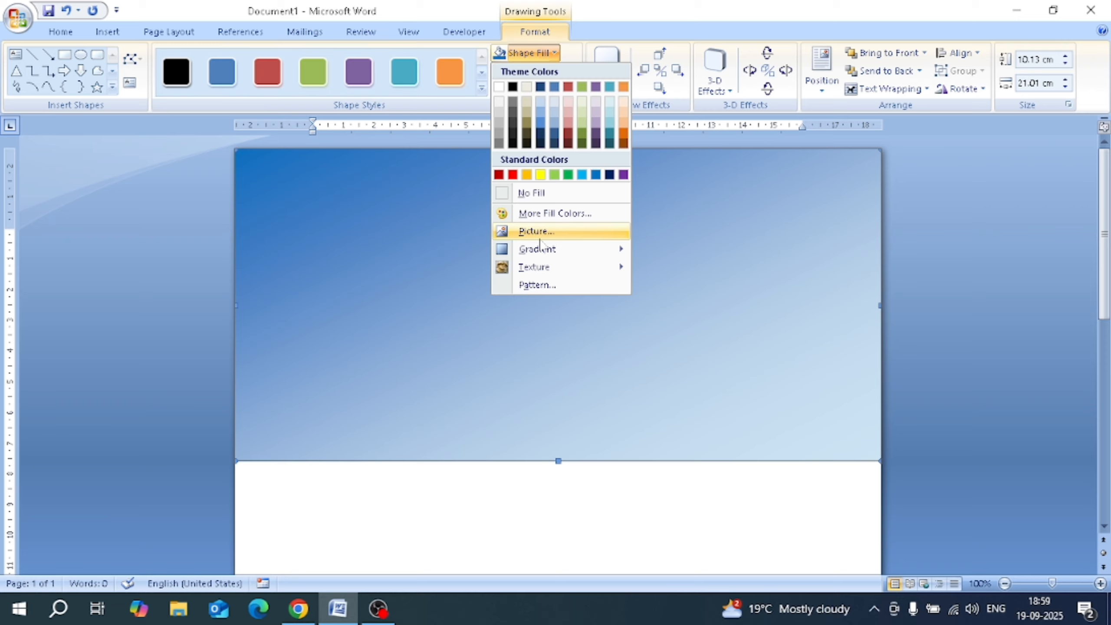
{"action": "left_click", "coordinate": [695, 575]}
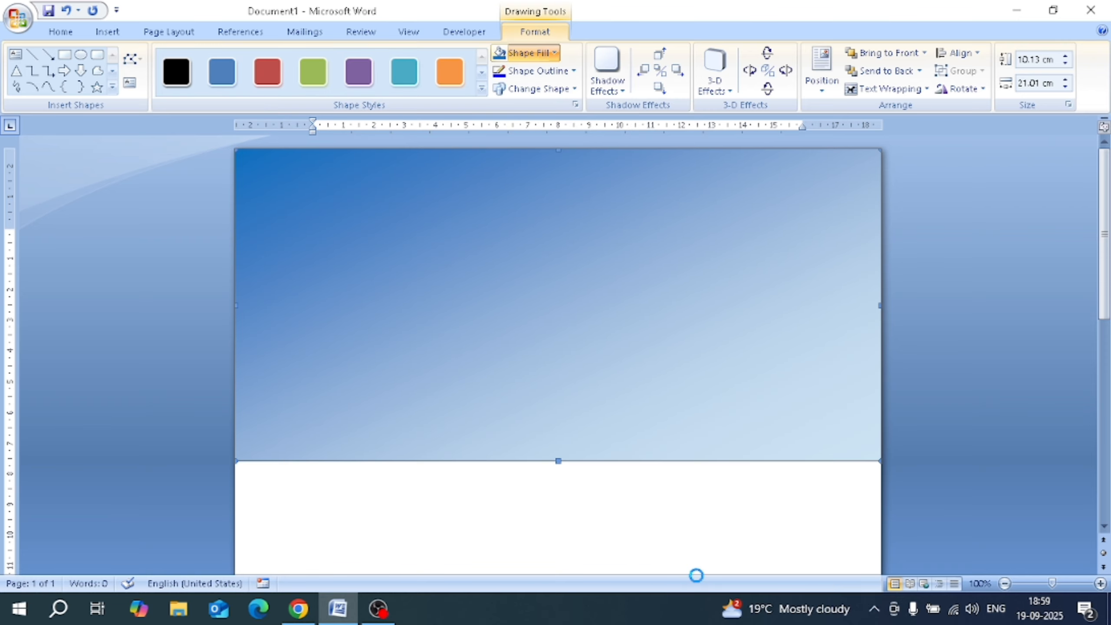
{"action": "left_click_drag", "start_coordinate": [521, 117], "coordinate": [777, 79]}
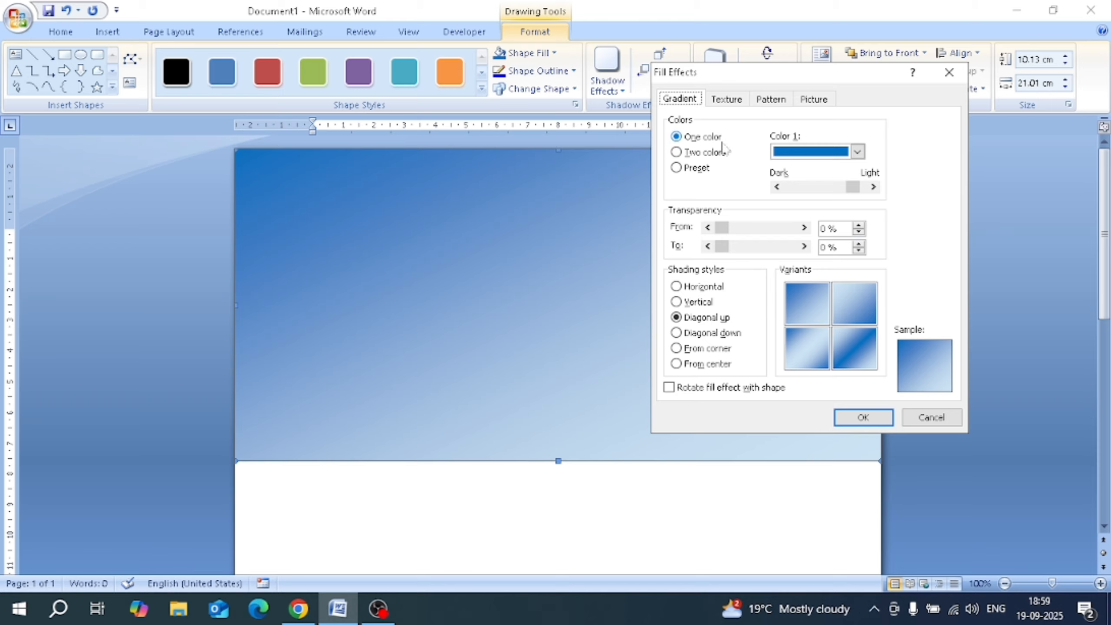
{"action": "left_click", "coordinate": [857, 152]}
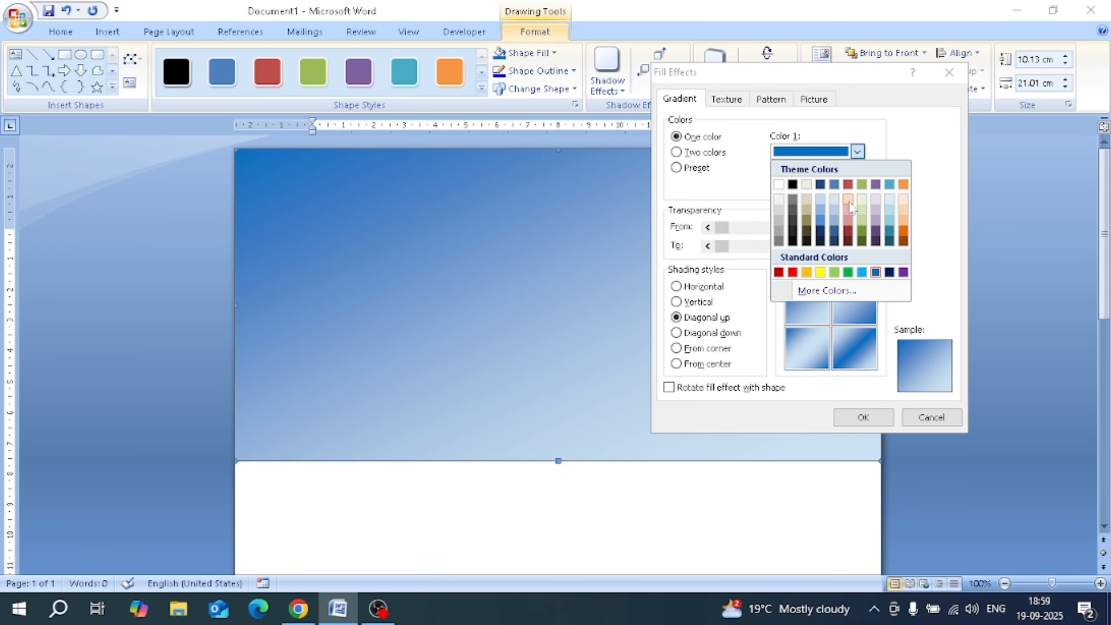
{"action": "left_click", "coordinate": [858, 153]}
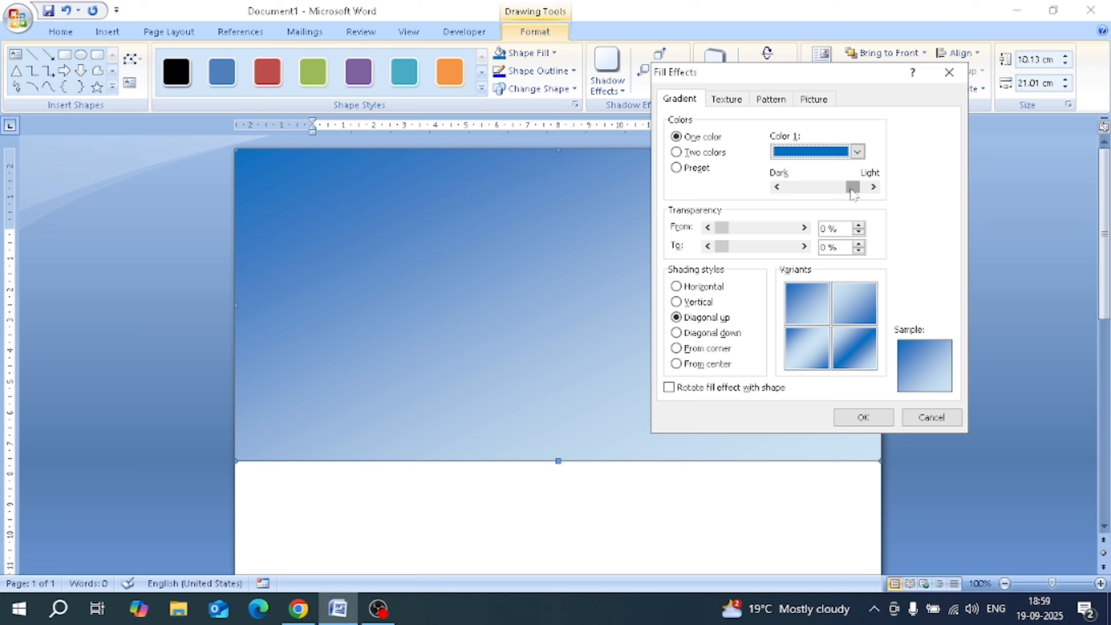
{"action": "left_click_drag", "start_coordinate": [721, 228], "coordinate": [793, 247]}
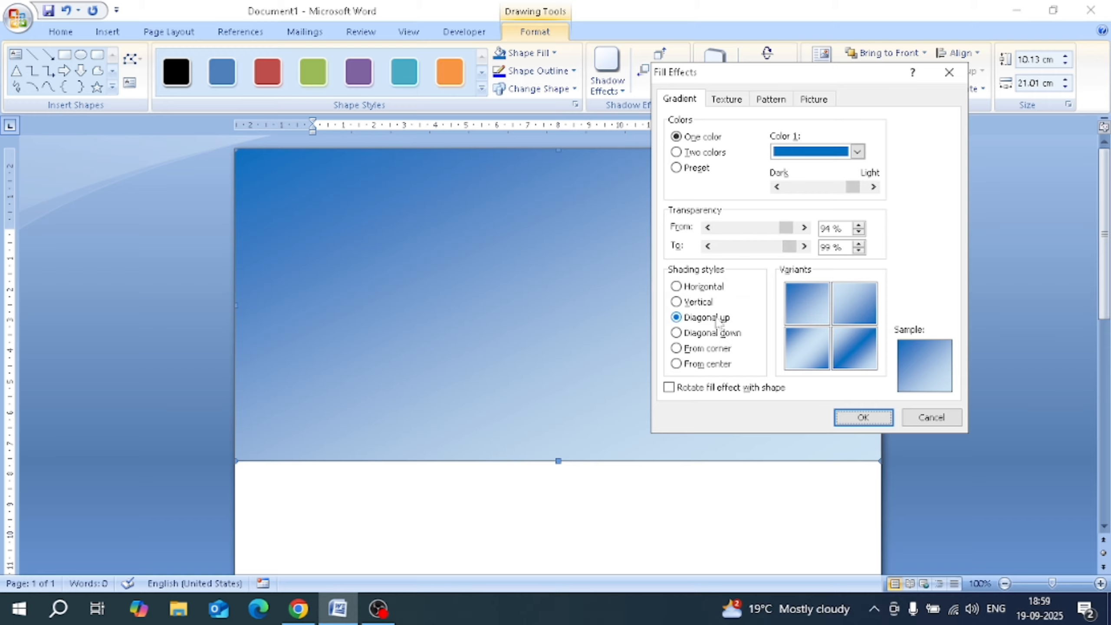
{"action": "left_click", "coordinate": [798, 322]}
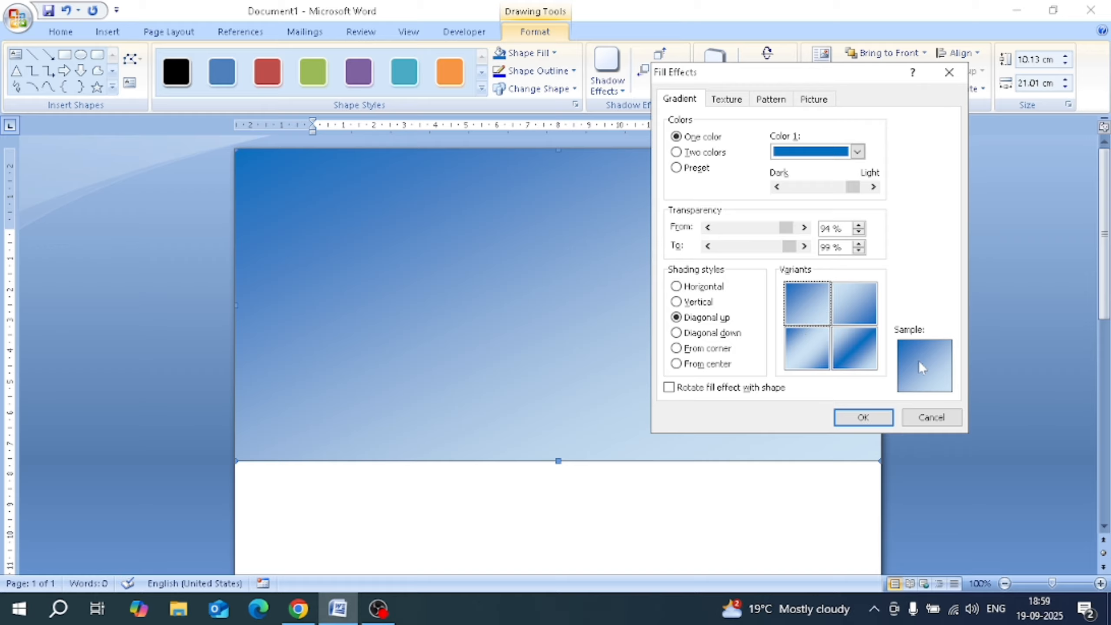
{"action": "left_click_drag", "start_coordinate": [786, 227], "coordinate": [699, 232]}
{"action": "left_click", "coordinate": [852, 418]}
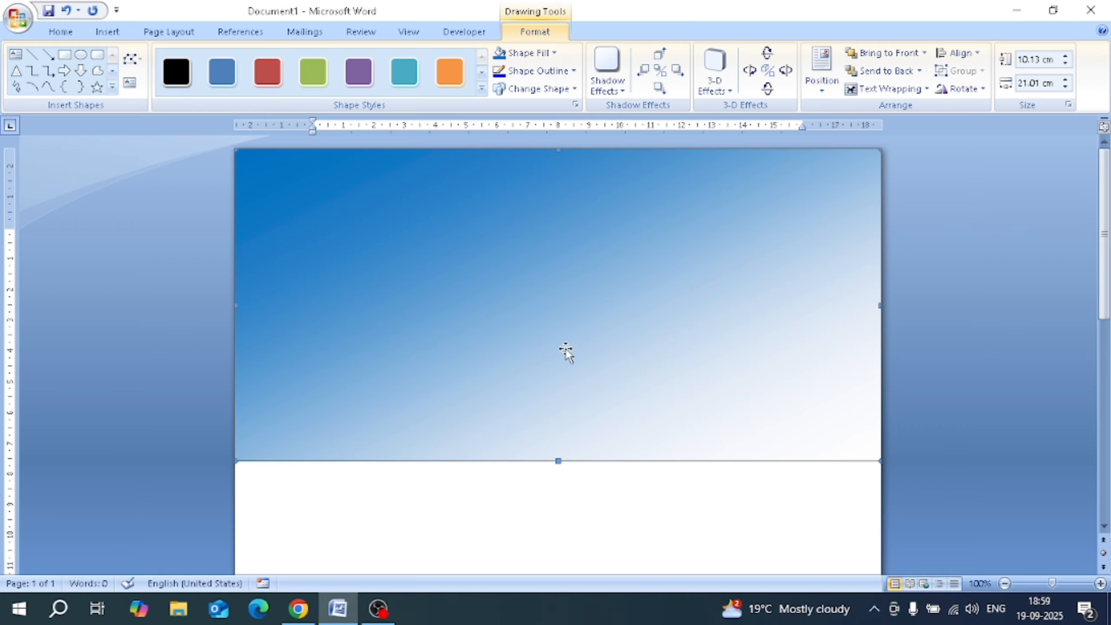
Remove the outline from the blue gradient rectangle.
{"action": "left_click", "coordinate": [541, 74]}
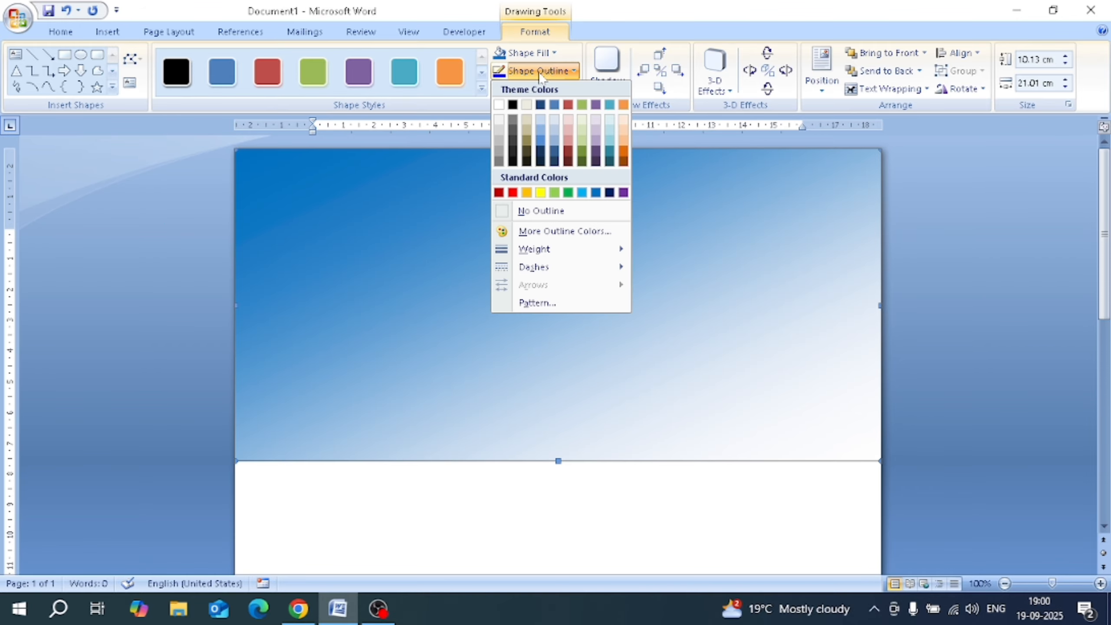
{"action": "left_click", "coordinate": [540, 211]}
{"action": "left_click", "coordinate": [559, 509]}
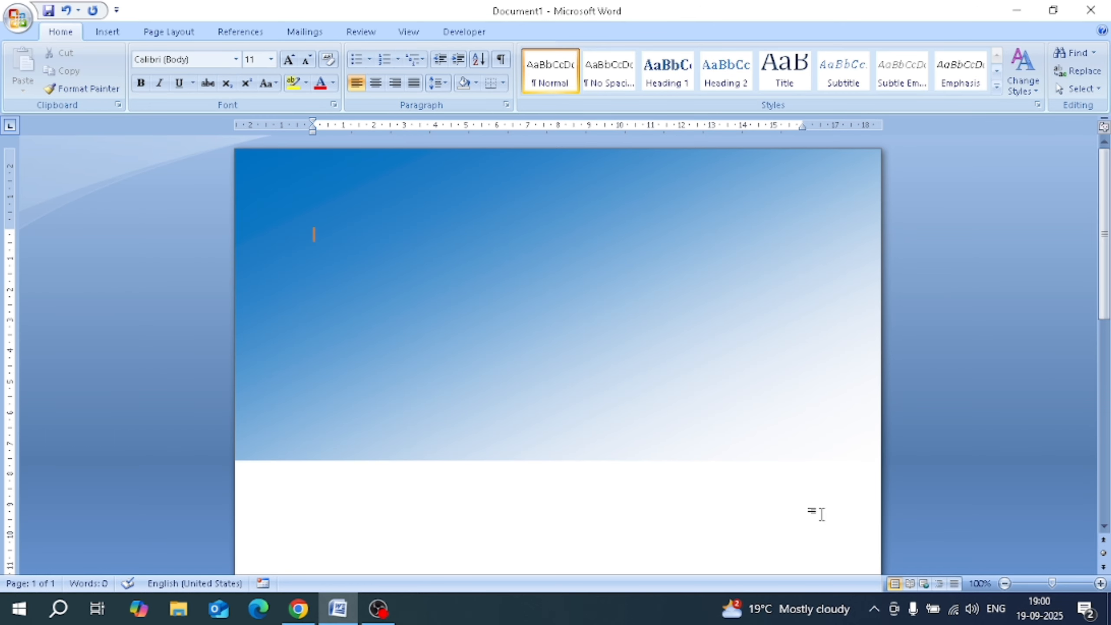
Extend the gradient rectangle's lower edge to make it about 13.9 cm high, covering nearly the upper half of the page.
{"action": "left_click", "coordinate": [1005, 583]}
{"action": "left_click", "coordinate": [1005, 584]}
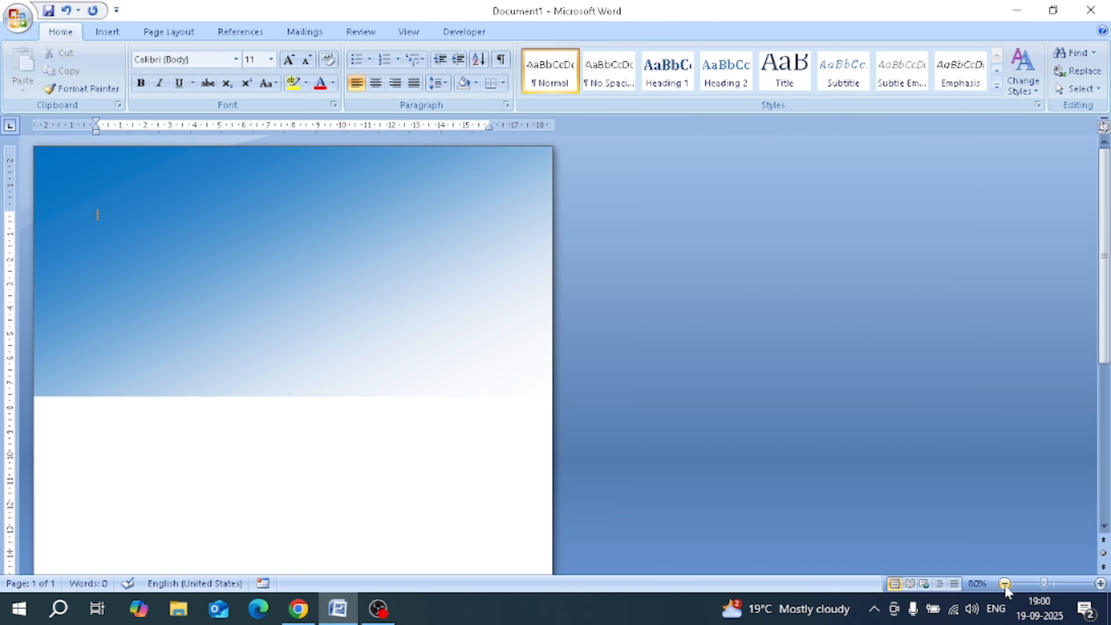
{"action": "left_click", "coordinate": [1005, 584]}
{"action": "left_click", "coordinate": [1005, 584]}
{"action": "left_click", "coordinate": [1005, 584]}
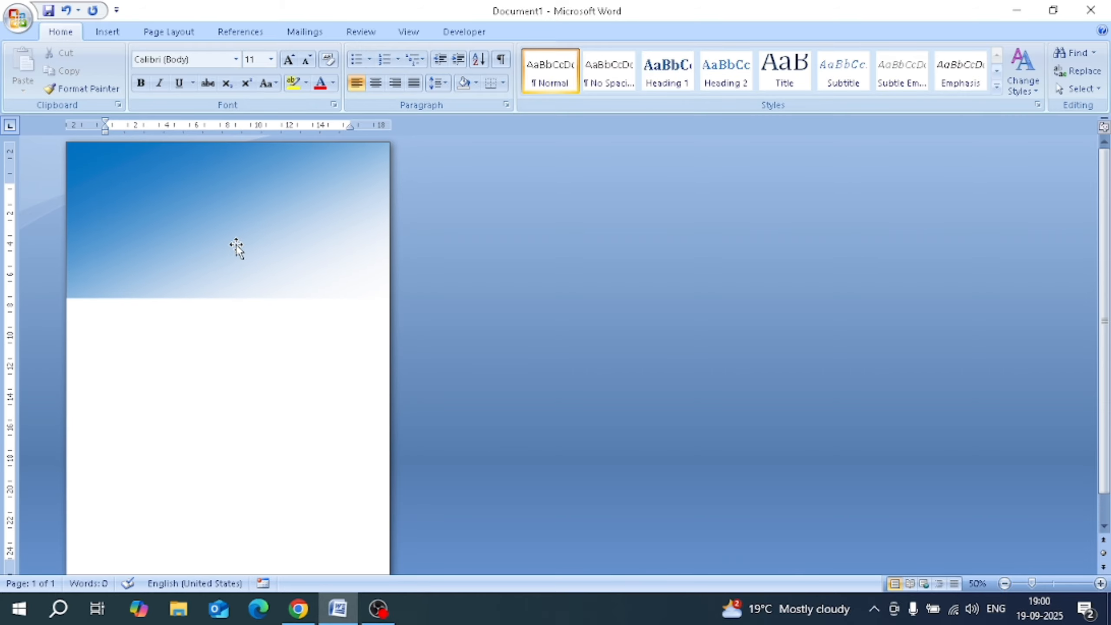
{"action": "left_click", "coordinate": [237, 271]}
{"action": "left_click_drag", "start_coordinate": [228, 309], "coordinate": [231, 380]}
{"action": "scroll", "coordinate": [415, 400], "scroll_direction": "down", "scroll_amount": 1}
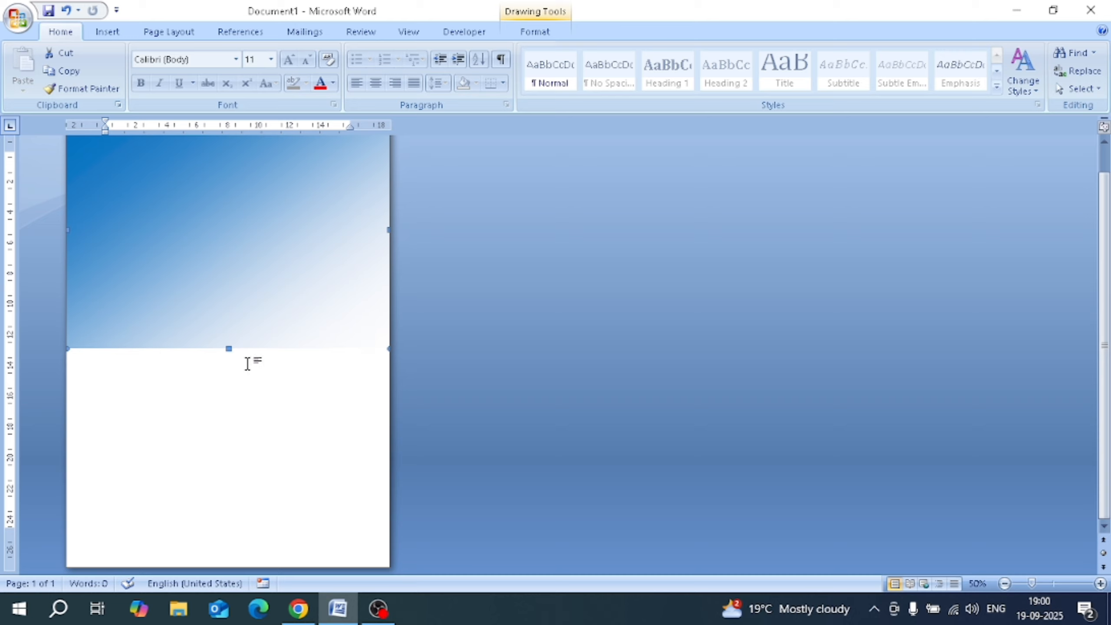
{"action": "left_click_drag", "start_coordinate": [222, 339], "coordinate": [228, 325]}
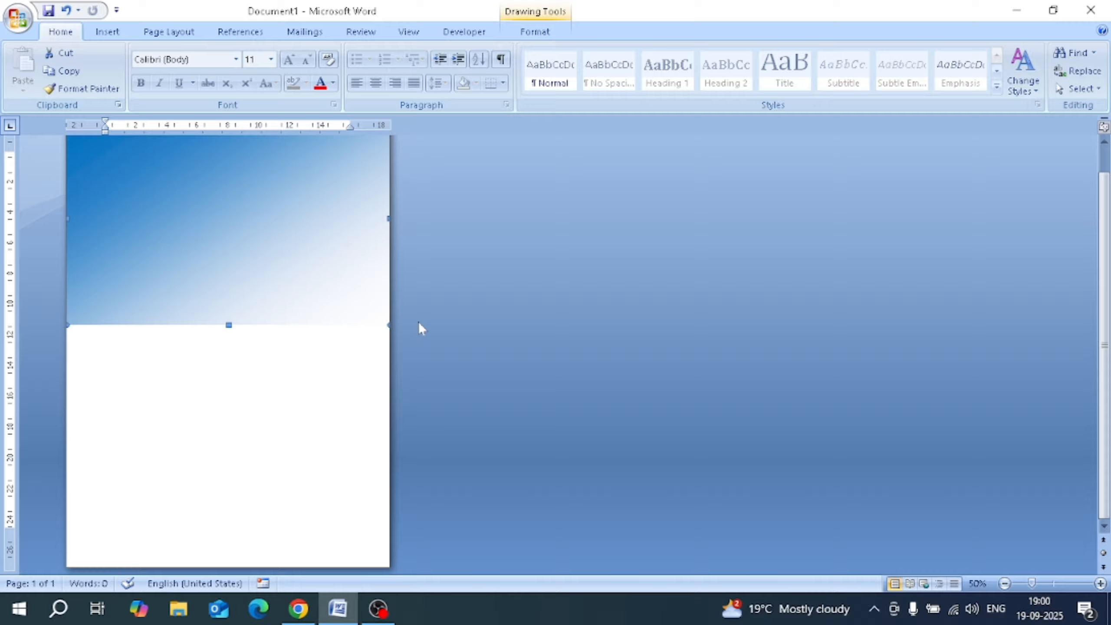
Duplicate the gradient rectangle by copying and pasting it.
{"action": "key", "text": "ctrl+c"}
{"action": "key", "text": "ctrl+v"}
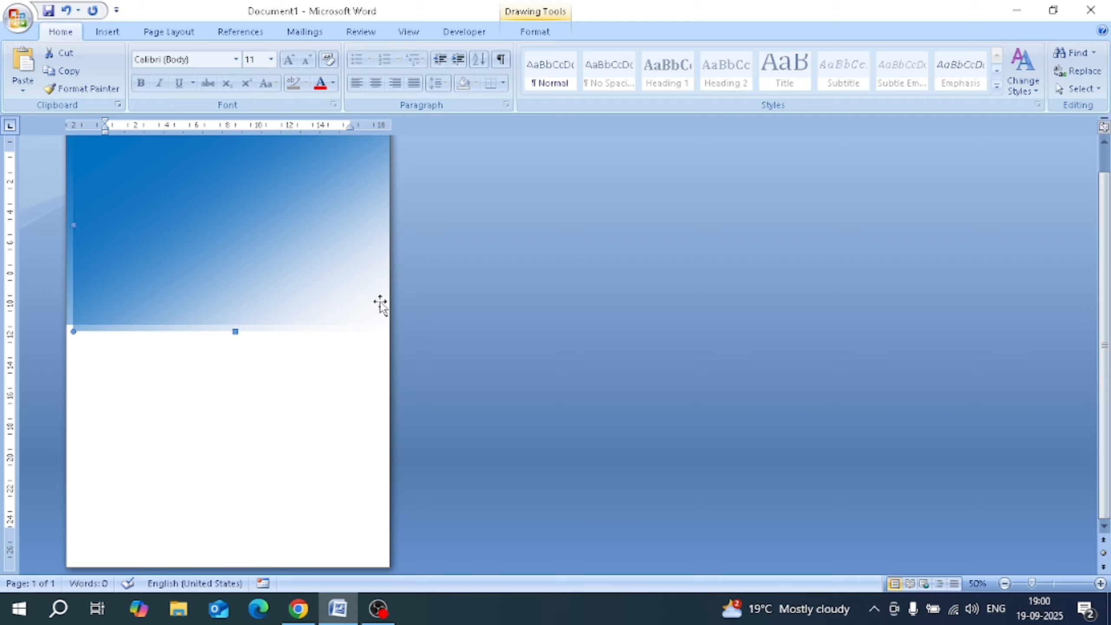
{"action": "scroll", "coordinate": [290, 285], "scroll_direction": "up", "scroll_amount": 2}
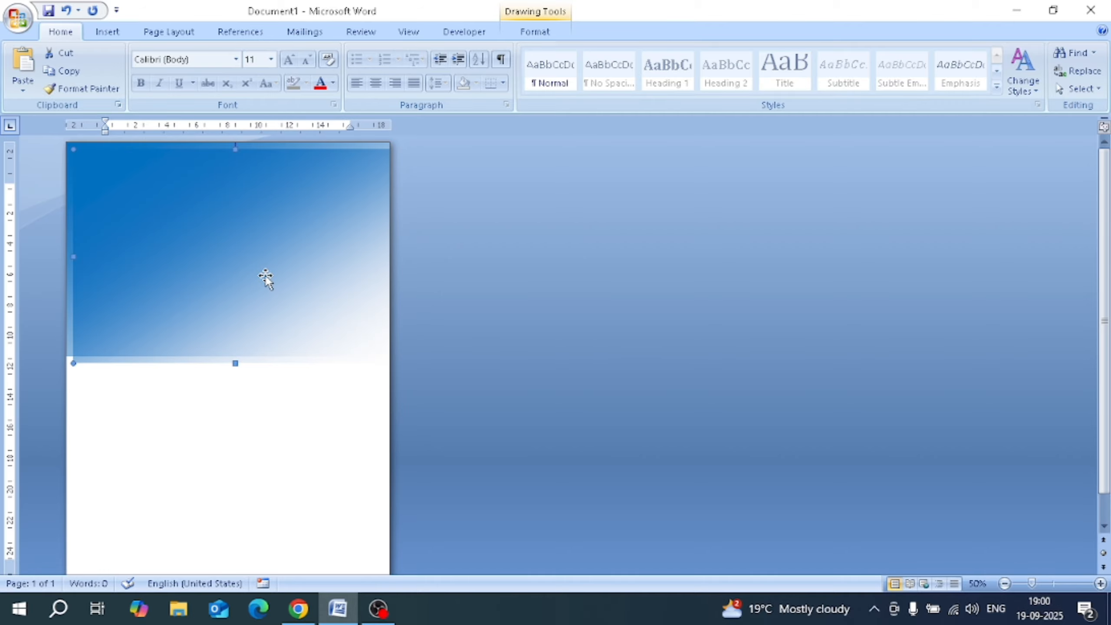
Flip the duplicate rectangle vertically and place it across the lower half of the page, about 21.4 cm wide and 14.4 cm high.
{"action": "left_click", "coordinate": [534, 33]}
{"action": "left_click", "coordinate": [962, 89]}
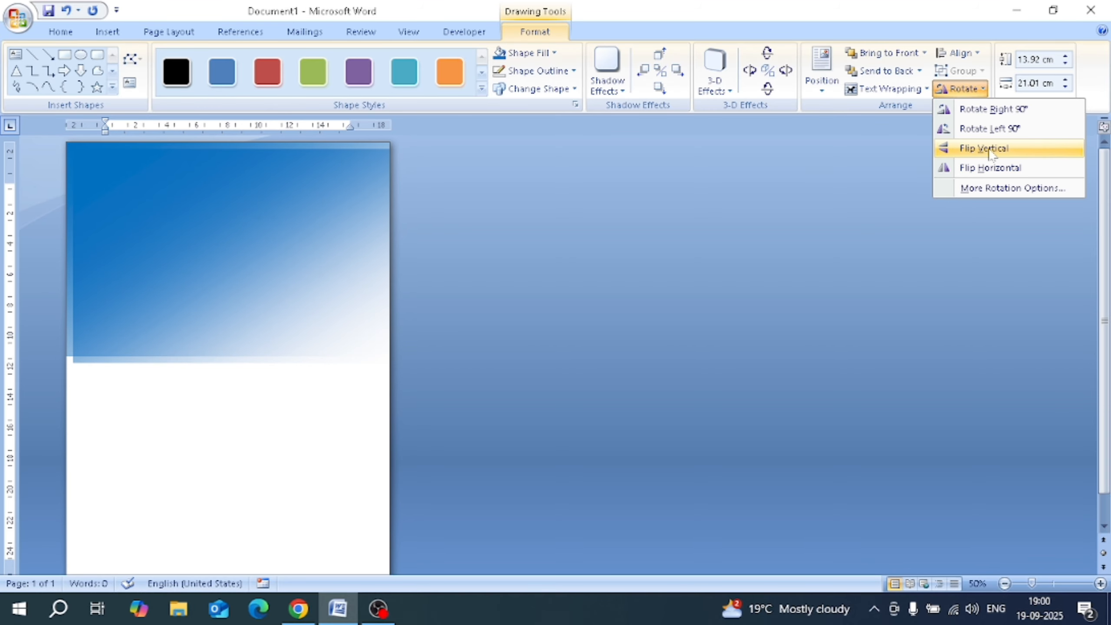
{"action": "left_click", "coordinate": [975, 168]}
{"action": "left_click_drag", "start_coordinate": [230, 297], "coordinate": [232, 489]}
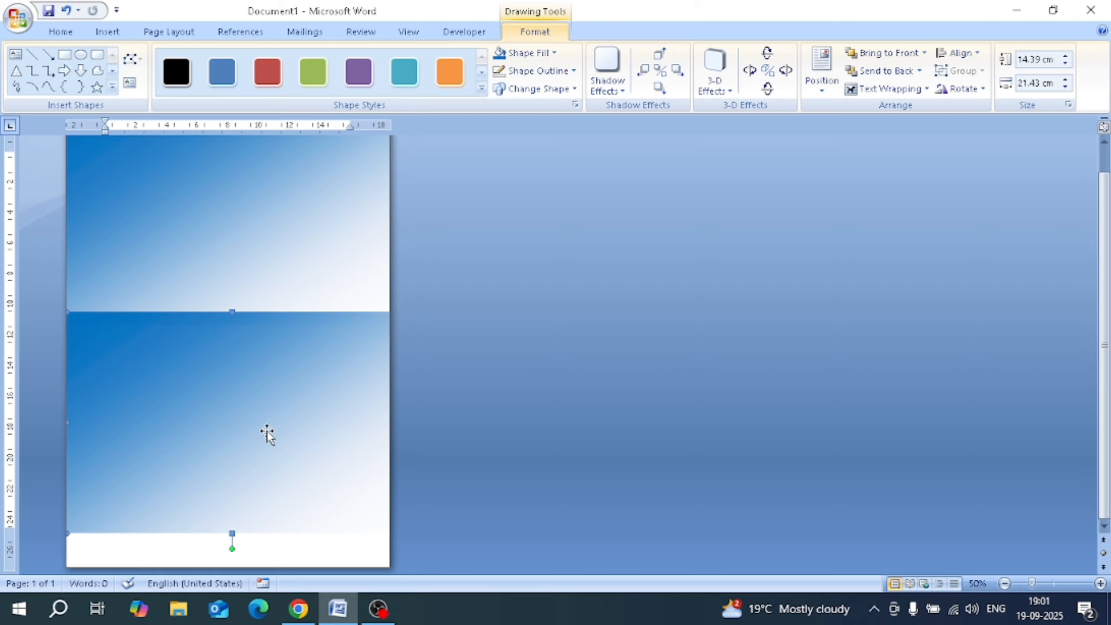
Fill the lower rectangle with the Light Variations gradient that fades vertically from white at its upper edge to blue at its lower edge.
{"action": "left_click", "coordinate": [532, 53]}
{"action": "mouse_move", "coordinate": [538, 248]}
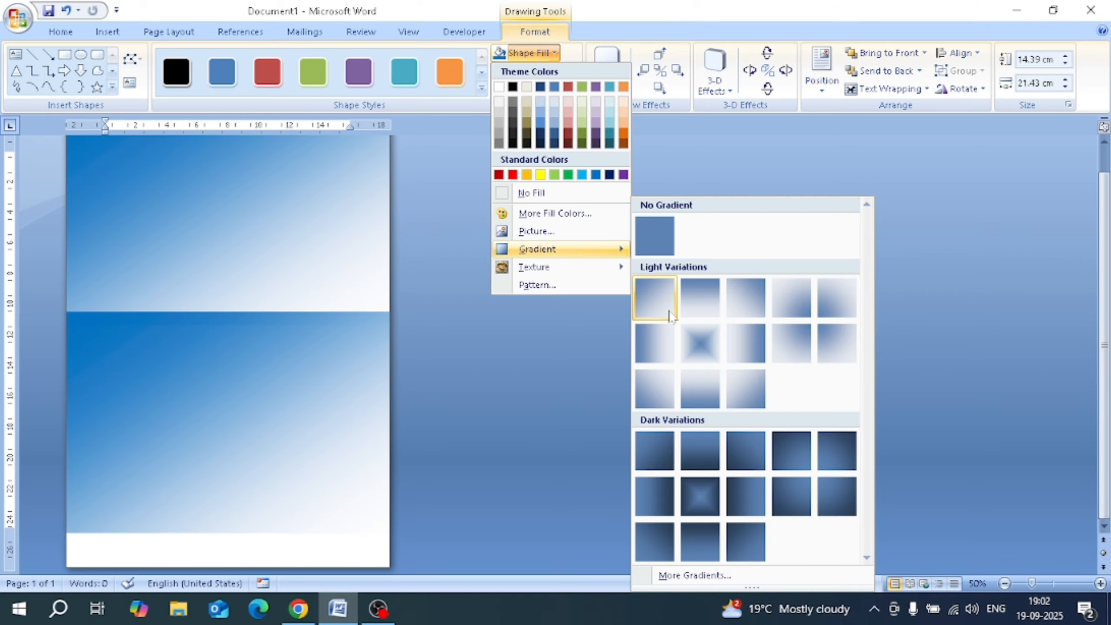
{"action": "left_click", "coordinate": [706, 387]}
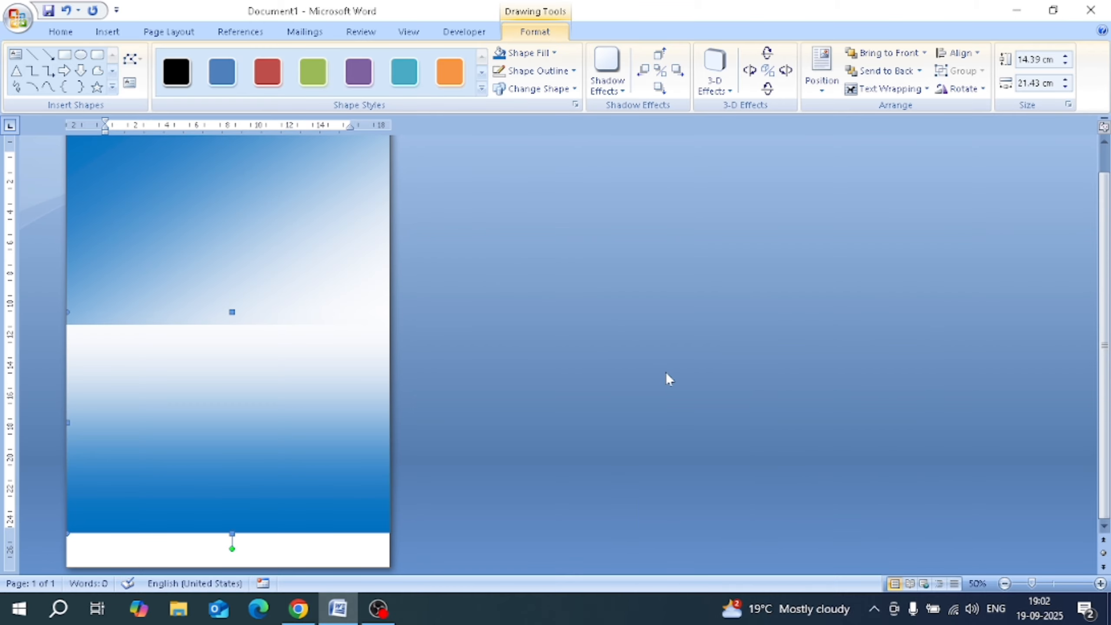
Nudge the lower rectangle down until its blue edge meets the bottom edge of the page.
{"action": "key", "text": "Down"}
{"action": "key", "text": "Down"}
{"action": "key", "text": "Down"}
{"action": "key", "text": "Down"}
{"action": "key", "text": "Down"}
{"action": "key", "text": "Down"}
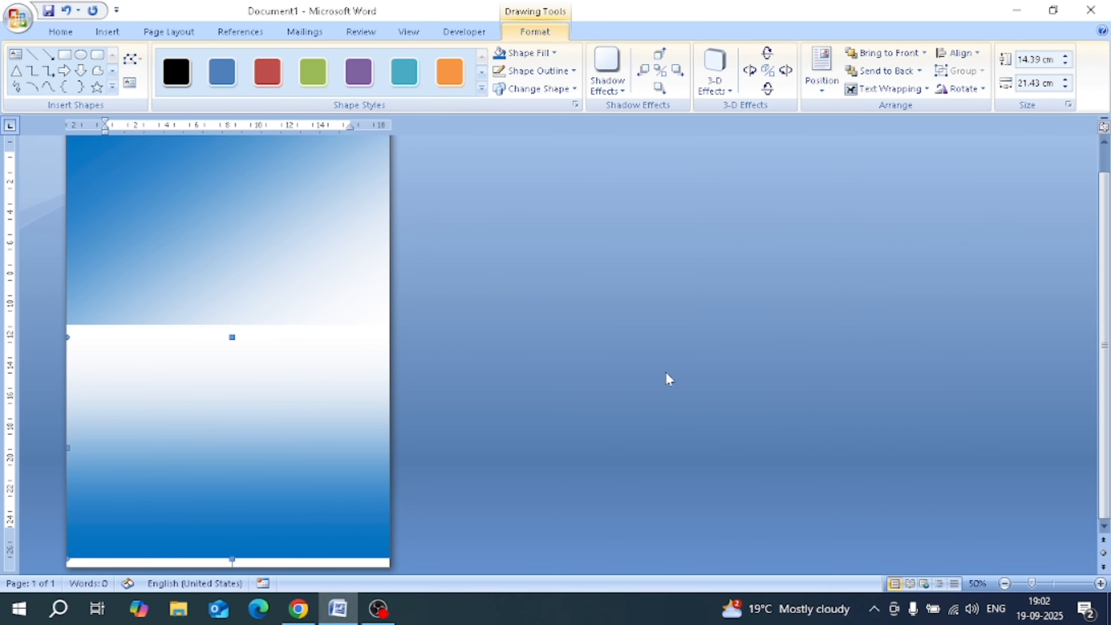
{"action": "key", "text": "Down"}
{"action": "key", "text": "Down"}
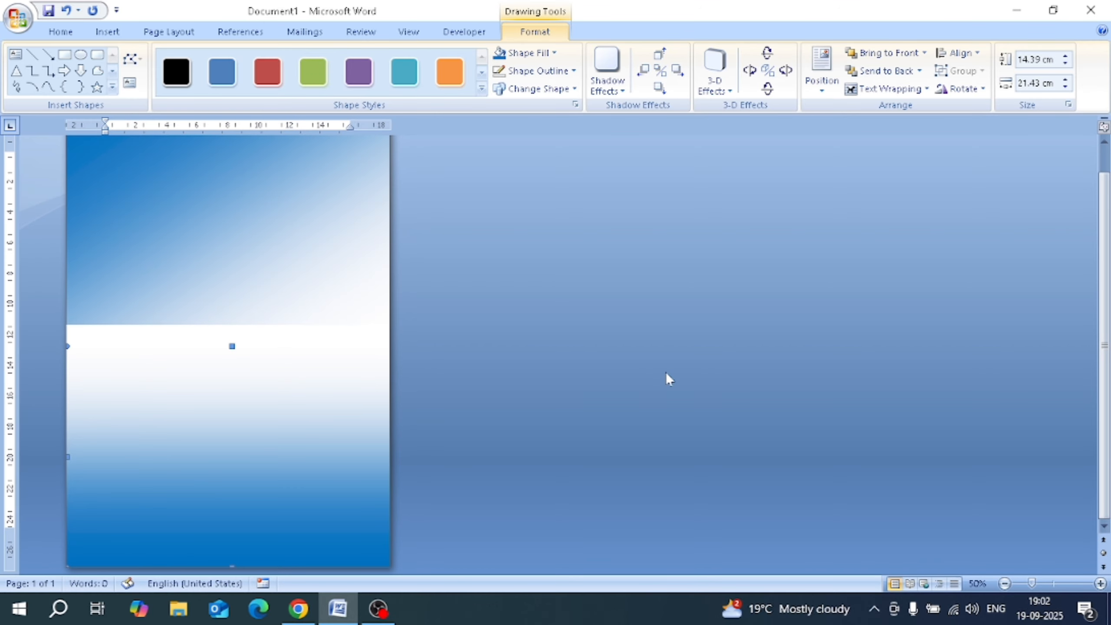
Fill the upper rectangle with the Light Variations gradient that fades vertically from blue at its upper edge to white at its lower edge.
{"action": "left_click", "coordinate": [281, 297]}
{"action": "left_click", "coordinate": [163, 366]}
{"action": "left_click", "coordinate": [181, 304]}
{"action": "left_click", "coordinate": [540, 72]}
{"action": "left_click", "coordinate": [539, 71]}
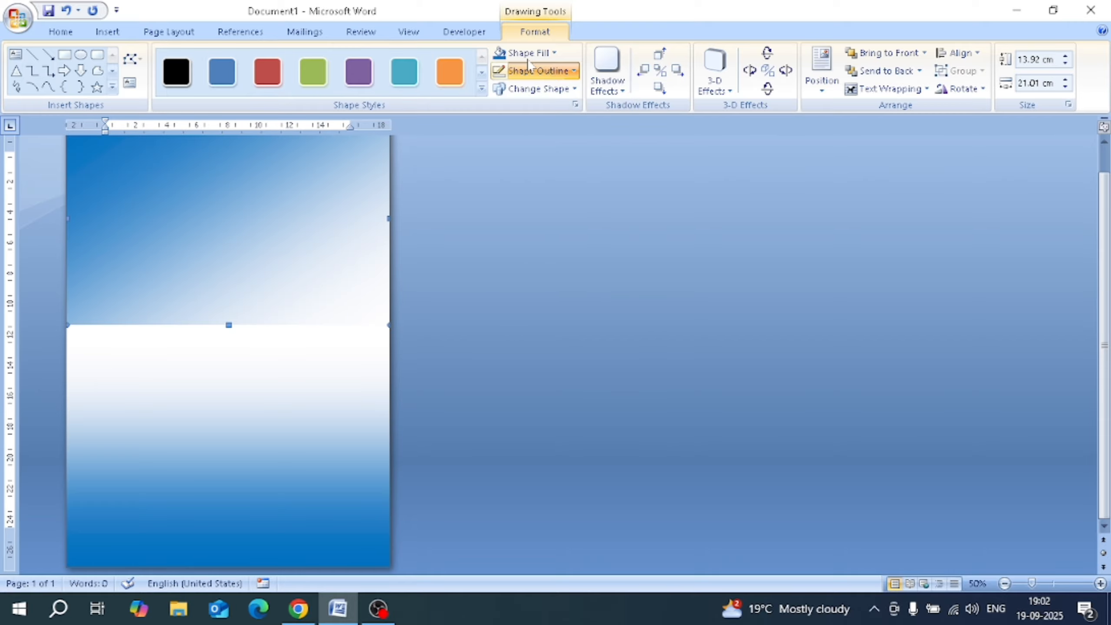
{"action": "left_click", "coordinate": [524, 52]}
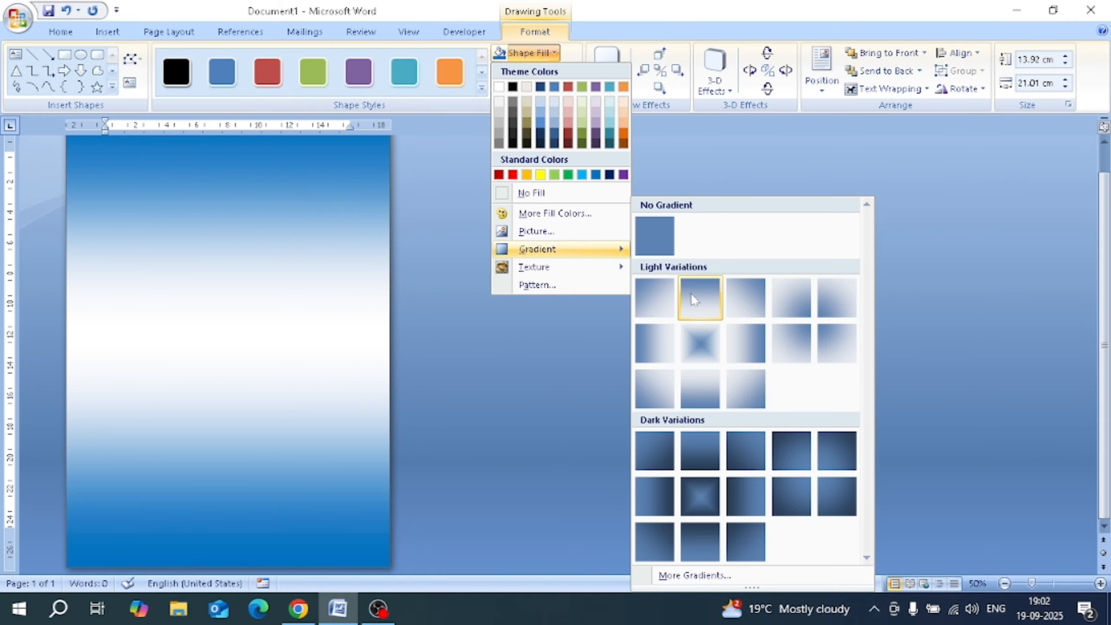
{"action": "left_click", "coordinate": [691, 293]}
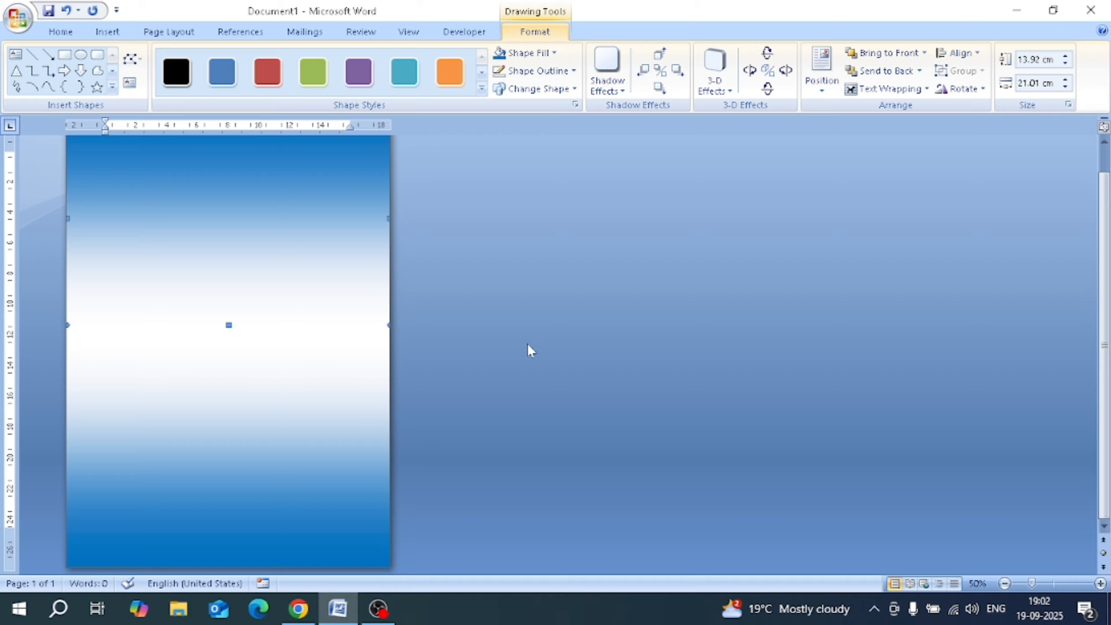
Examine the blending of the two gradient rectangles from the top to the bottom of the page.
{"action": "left_click", "coordinate": [1100, 583]}
{"action": "left_click", "coordinate": [1100, 583]}
{"action": "left_click", "coordinate": [1101, 583]}
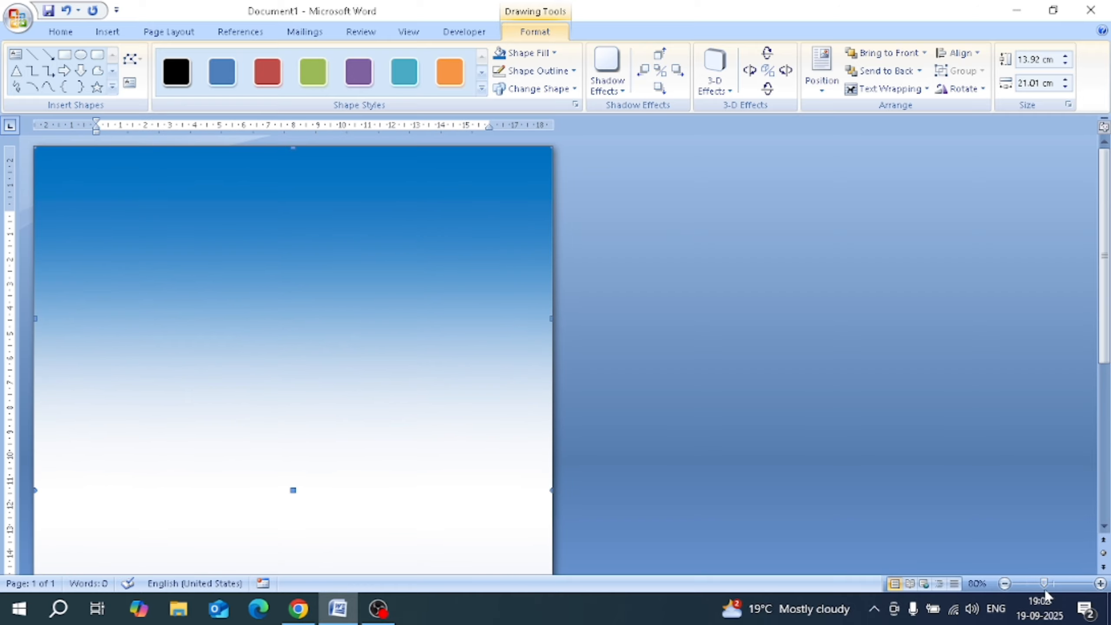
{"action": "left_click", "coordinate": [1100, 584]}
{"action": "scroll", "coordinate": [670, 429], "scroll_direction": "down", "scroll_amount": 10}
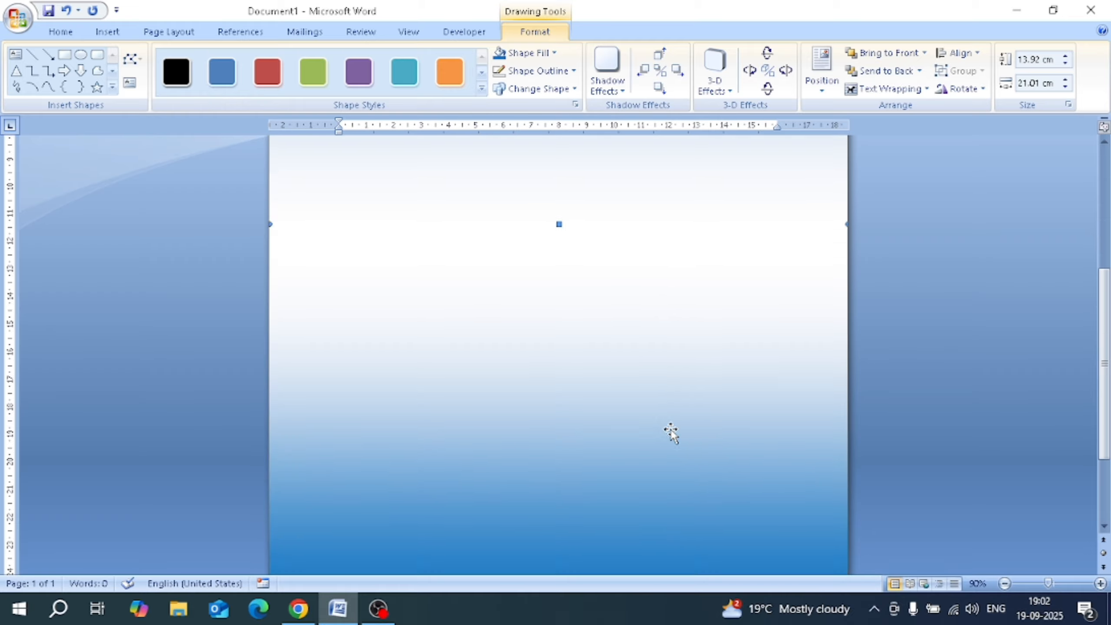
{"action": "scroll", "coordinate": [670, 428], "scroll_direction": "up", "scroll_amount": 10}
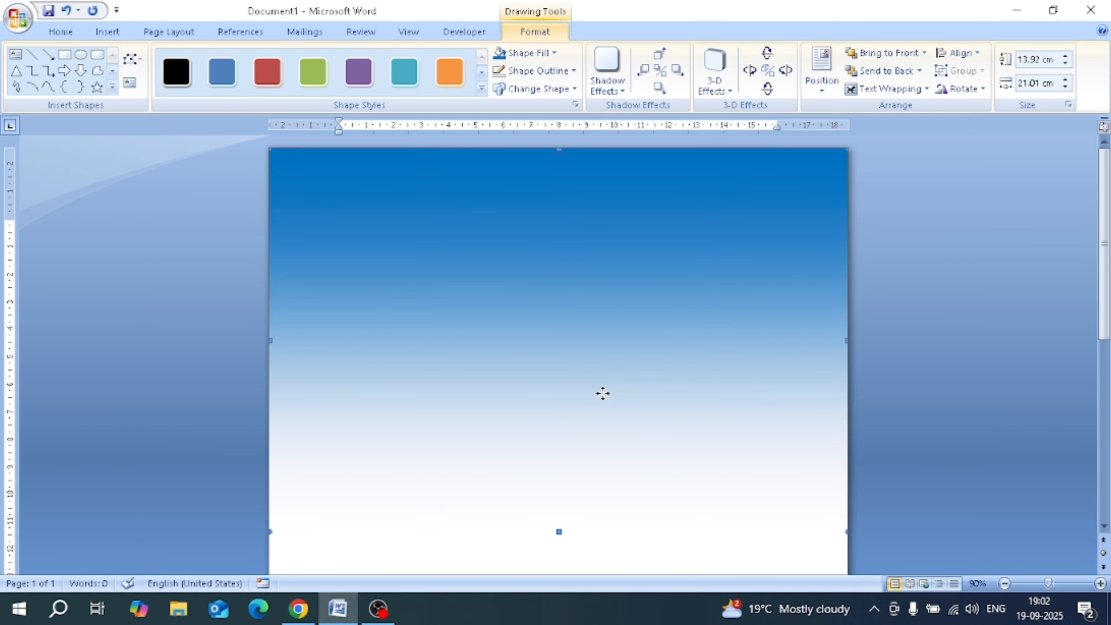
Draw a rounded rectangle about 19.9 cm wide and 28.7 cm high over the gradient background, leaving a narrow border around the page.
{"action": "left_click", "coordinate": [1005, 583]}
{"action": "left_click", "coordinate": [1005, 583]}
{"action": "left_click", "coordinate": [1005, 584]}
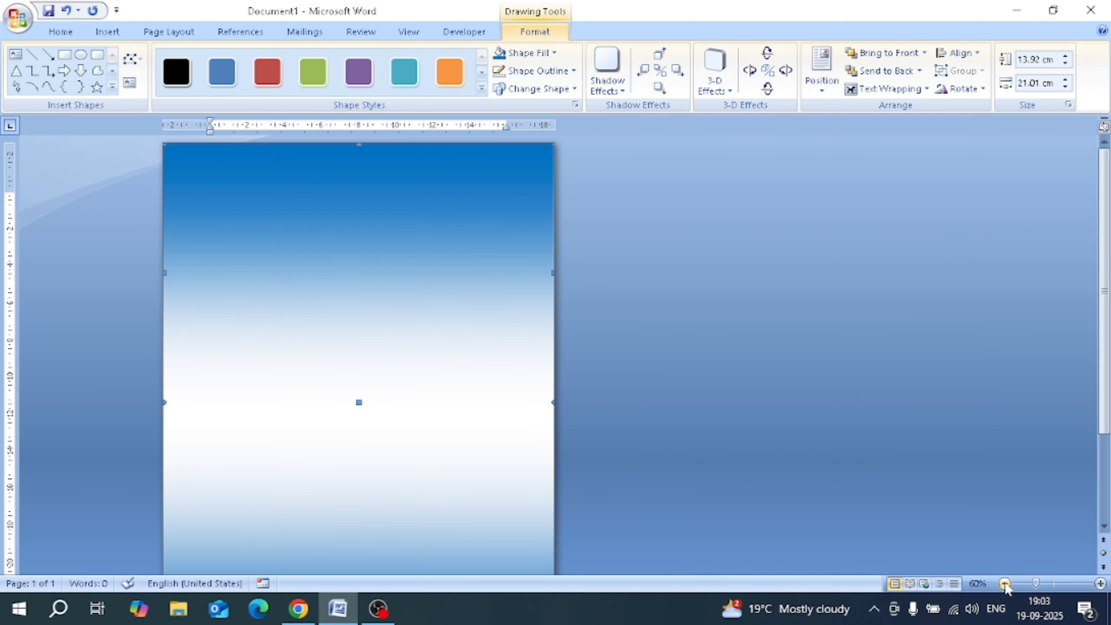
{"action": "left_click", "coordinate": [1005, 583]}
{"action": "left_click", "coordinate": [1005, 584]}
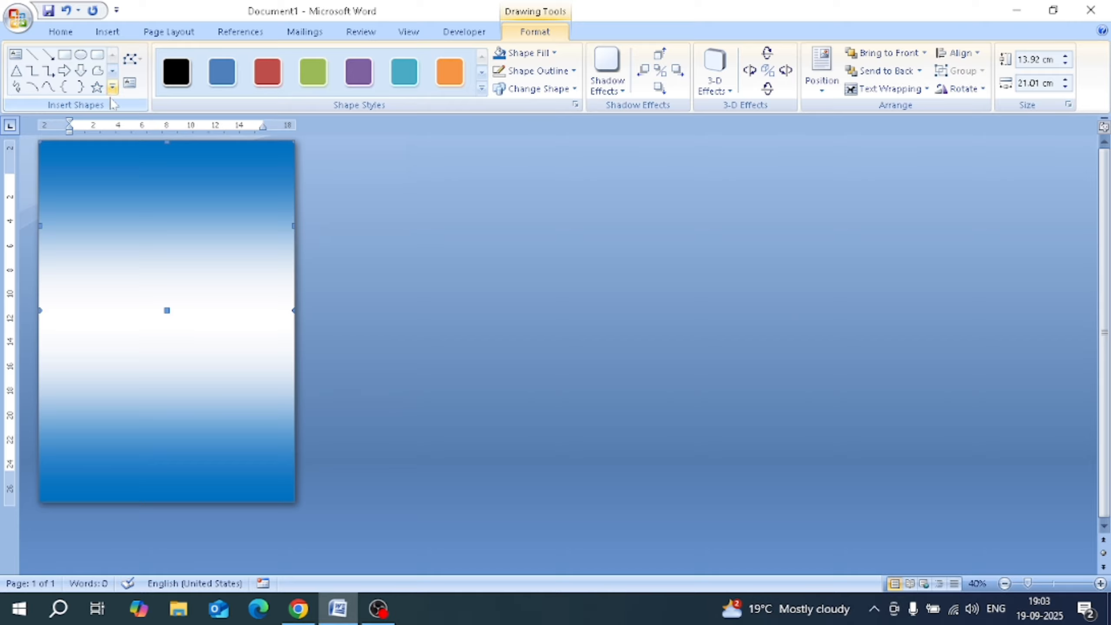
{"action": "left_click", "coordinate": [97, 54]}
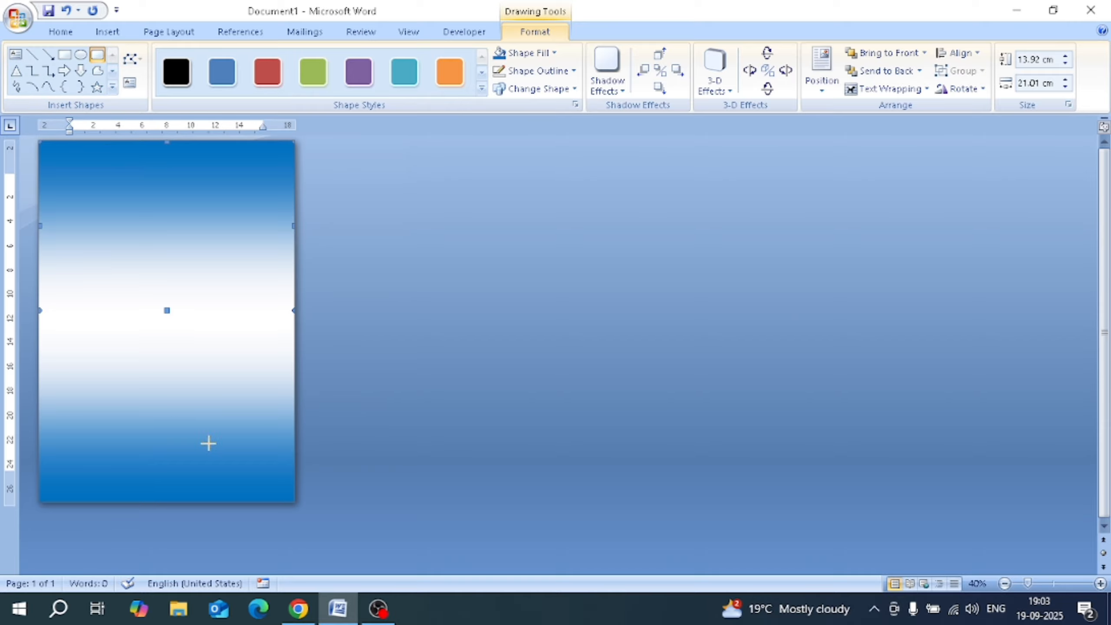
{"action": "left_click_drag", "start_coordinate": [209, 444], "coordinate": [289, 497]}
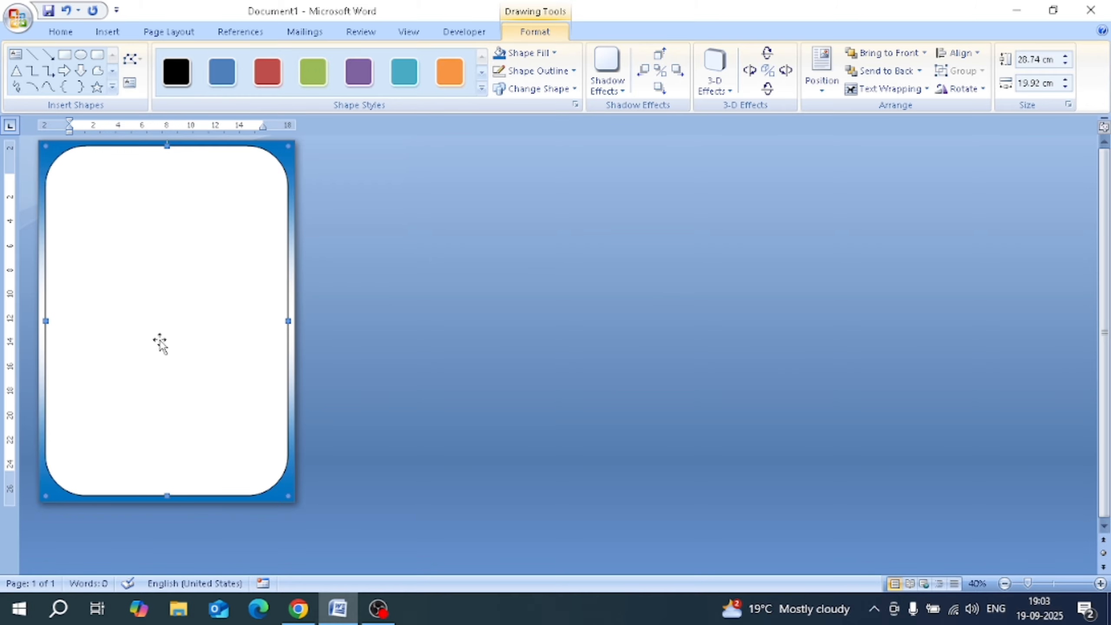
Give the rounded rectangle's outline the 4½ pt double-line style with a thick outer line and thin inner line, and increase its weight slightly.
{"action": "left_click", "coordinate": [569, 71]}
{"action": "mouse_move", "coordinate": [543, 249]}
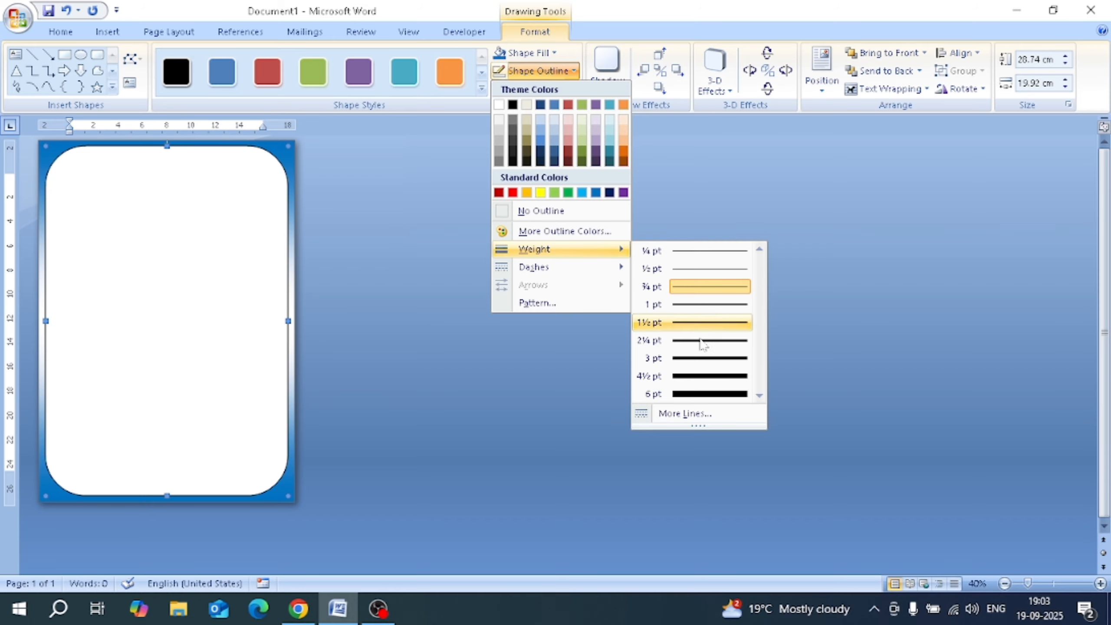
{"action": "left_click", "coordinate": [677, 415]}
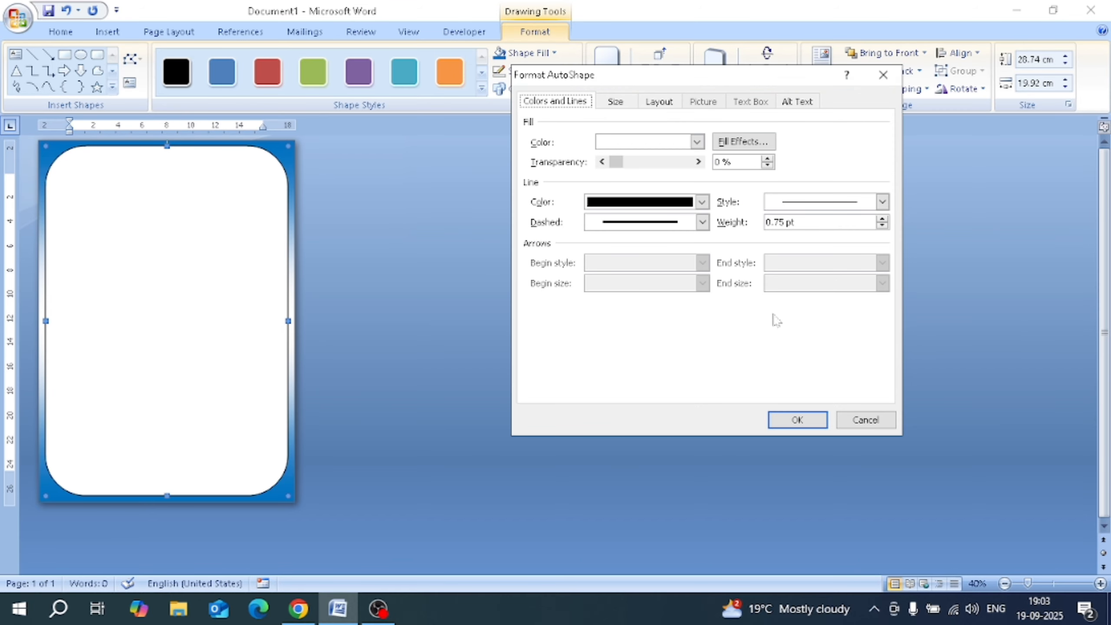
{"action": "left_click", "coordinate": [882, 203]}
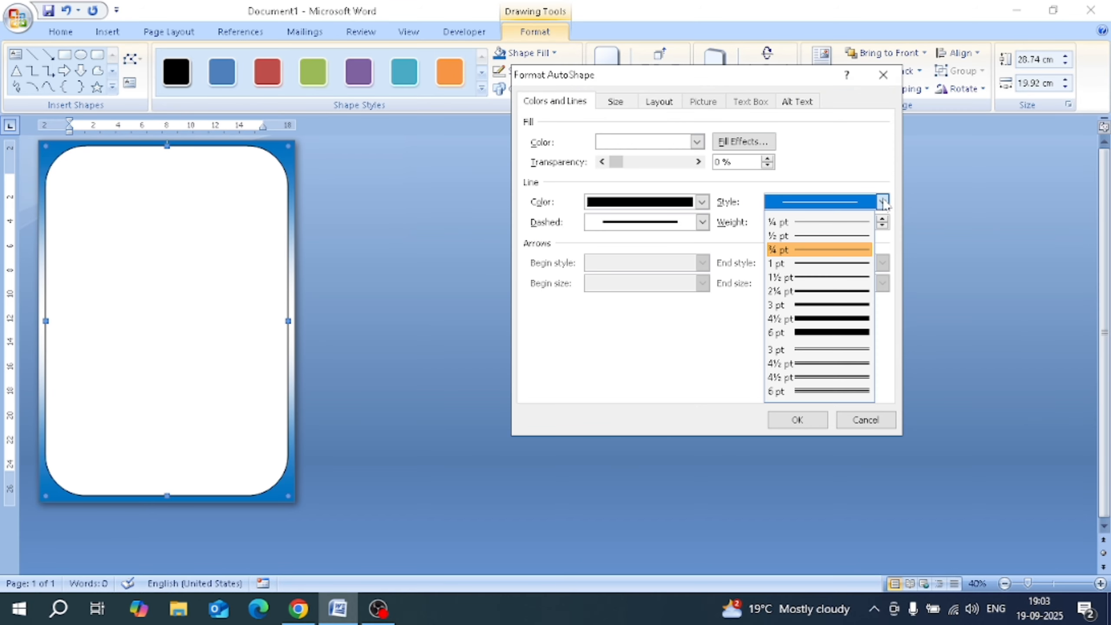
{"action": "left_click", "coordinate": [823, 377]}
{"action": "left_click", "coordinate": [883, 219]}
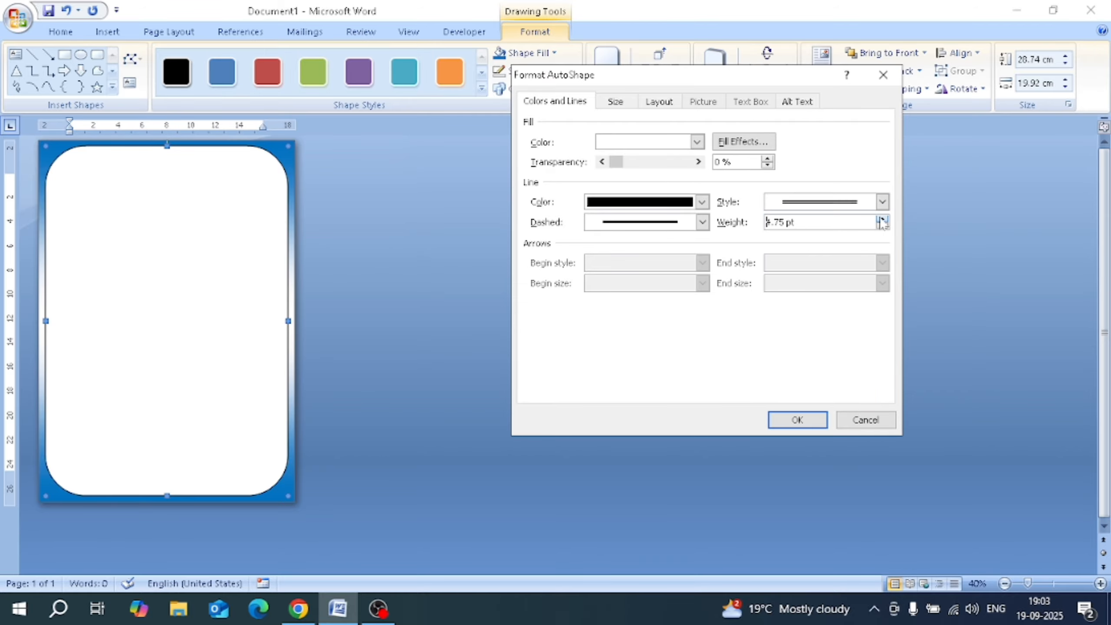
{"action": "left_click", "coordinate": [883, 218]}
{"action": "left_click", "coordinate": [883, 219]}
{"action": "left_click", "coordinate": [797, 421]}
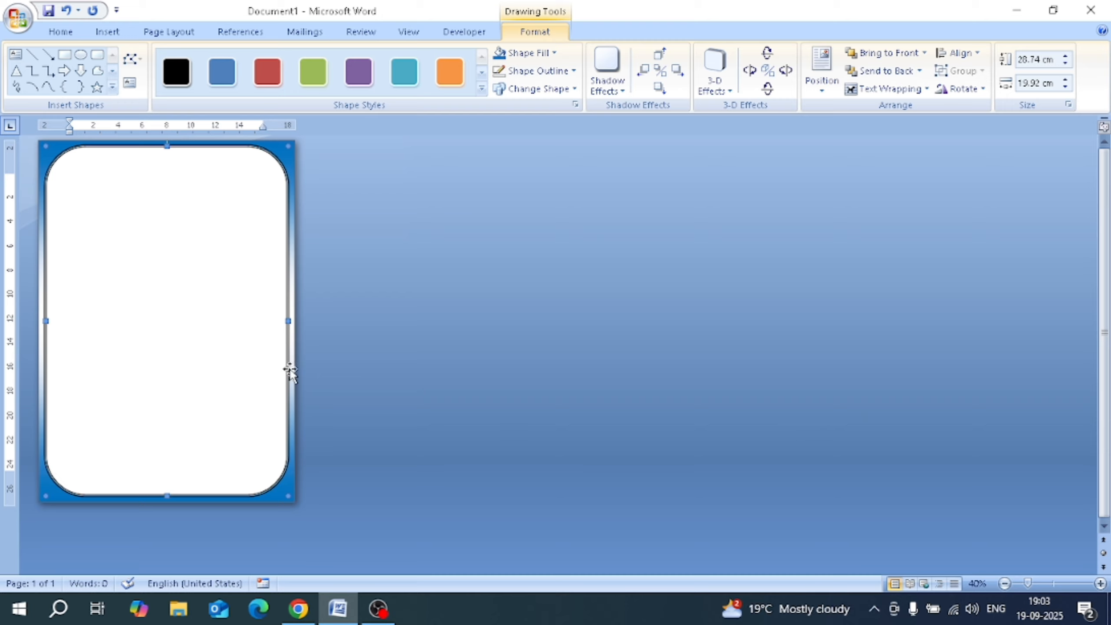
Color the rounded rectangle's outline standard red and check the border along the page.
{"action": "left_click", "coordinate": [527, 71]}
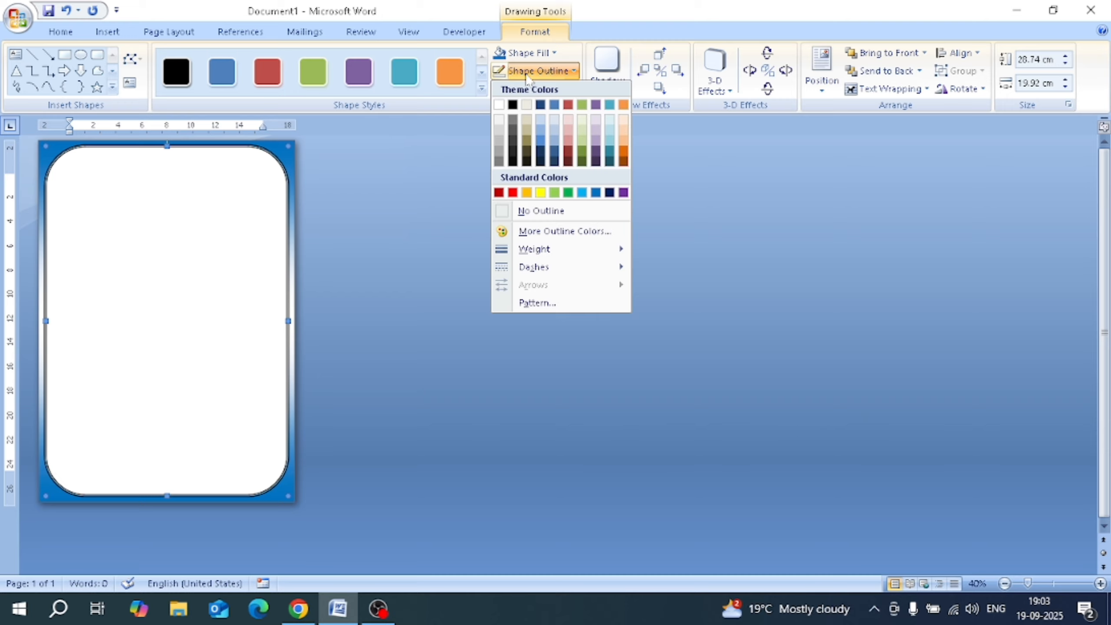
{"action": "left_click", "coordinate": [513, 193]}
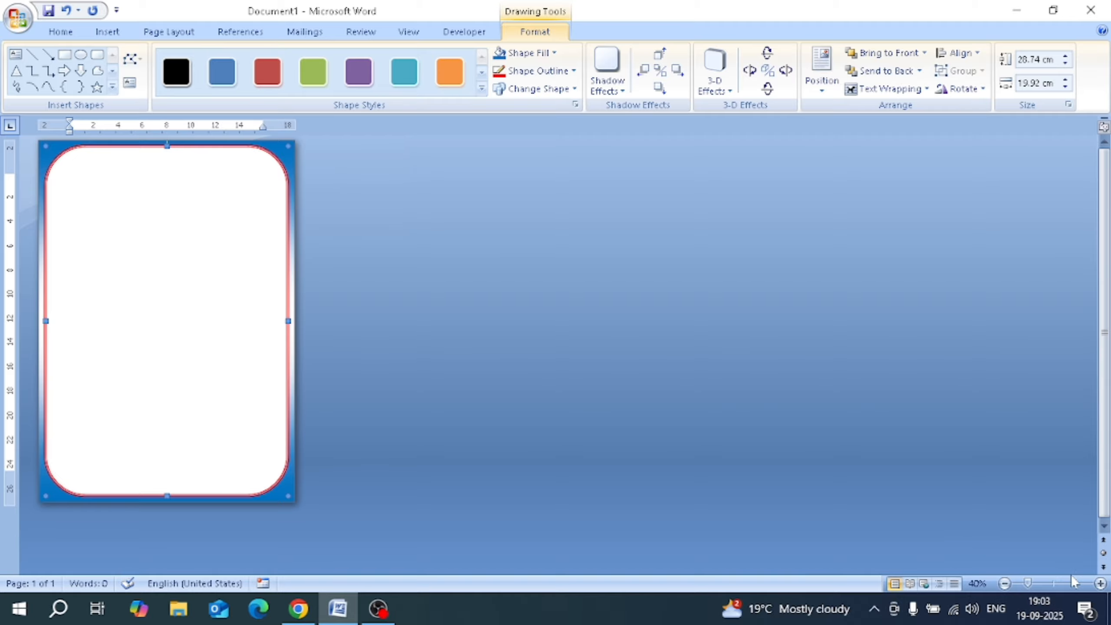
{"action": "left_click_drag", "start_coordinate": [1030, 584], "coordinate": [1051, 583]}
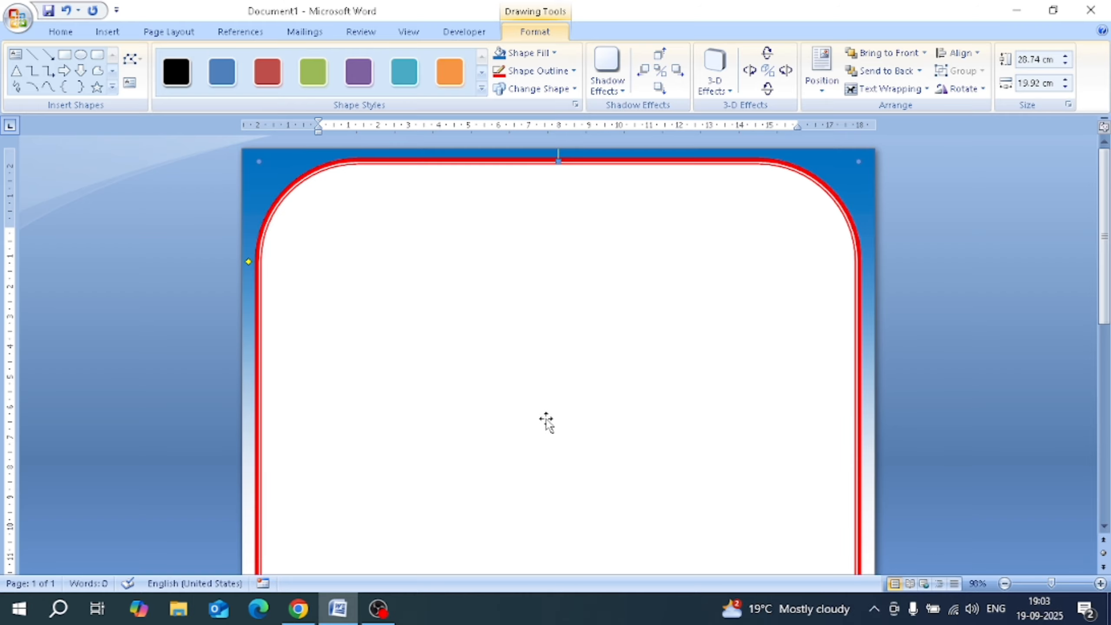
{"action": "scroll", "coordinate": [545, 421], "scroll_direction": "down", "scroll_amount": 5}
{"action": "scroll", "coordinate": [545, 421], "scroll_direction": "up", "scroll_amount": 10}
Start a WordArt title in the black arched style of the first gallery row, with the font size set to 24.
{"action": "left_click", "coordinate": [107, 33]}
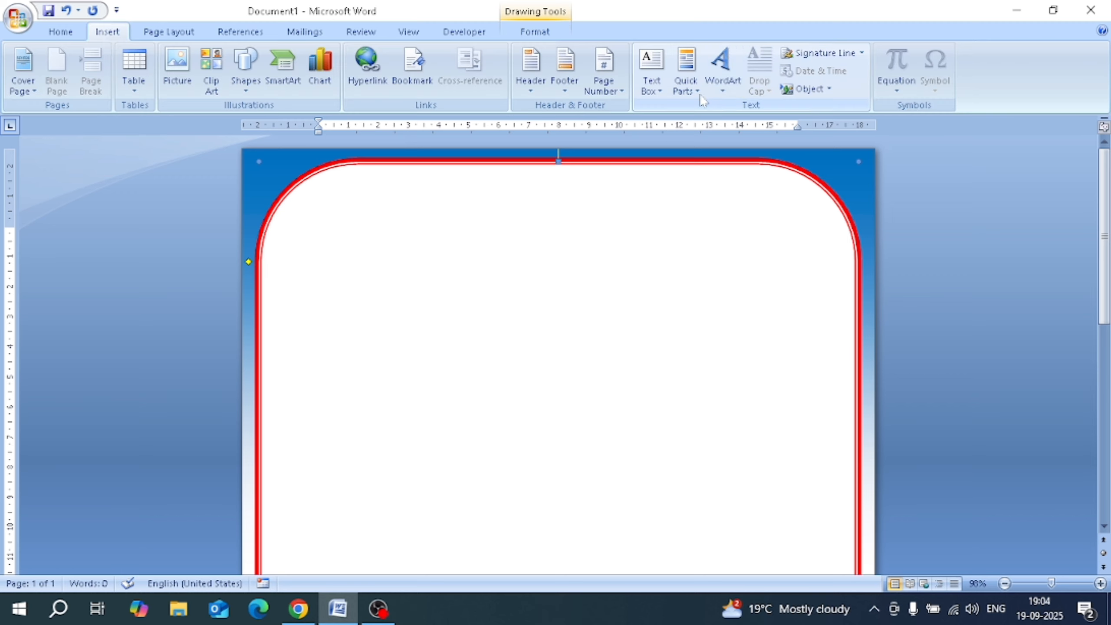
{"action": "left_click", "coordinate": [713, 91]}
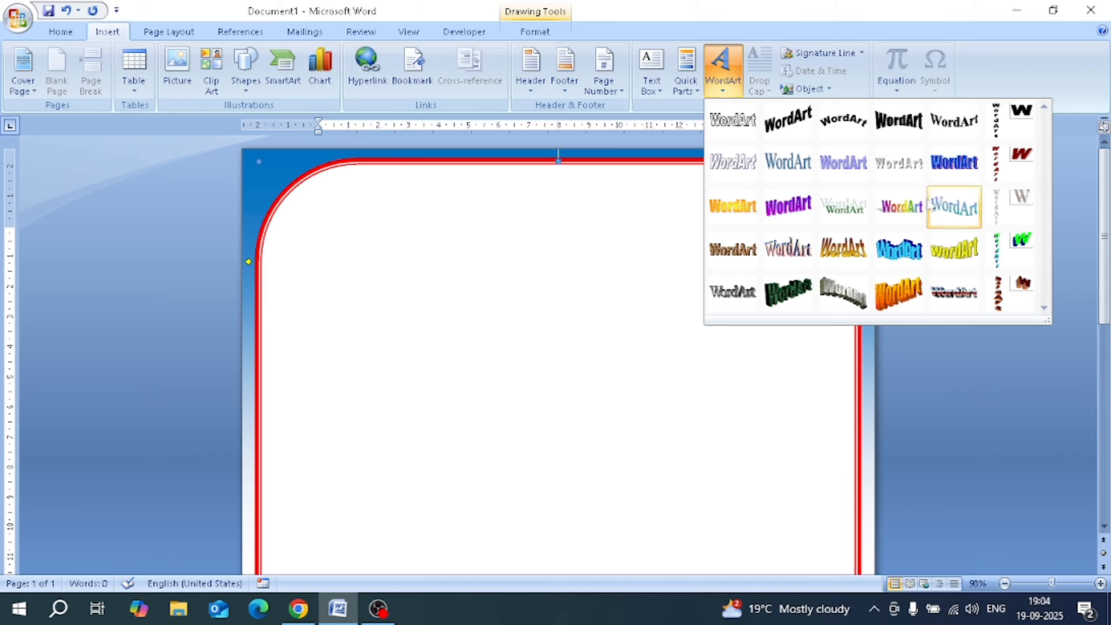
{"action": "left_click", "coordinate": [848, 123]}
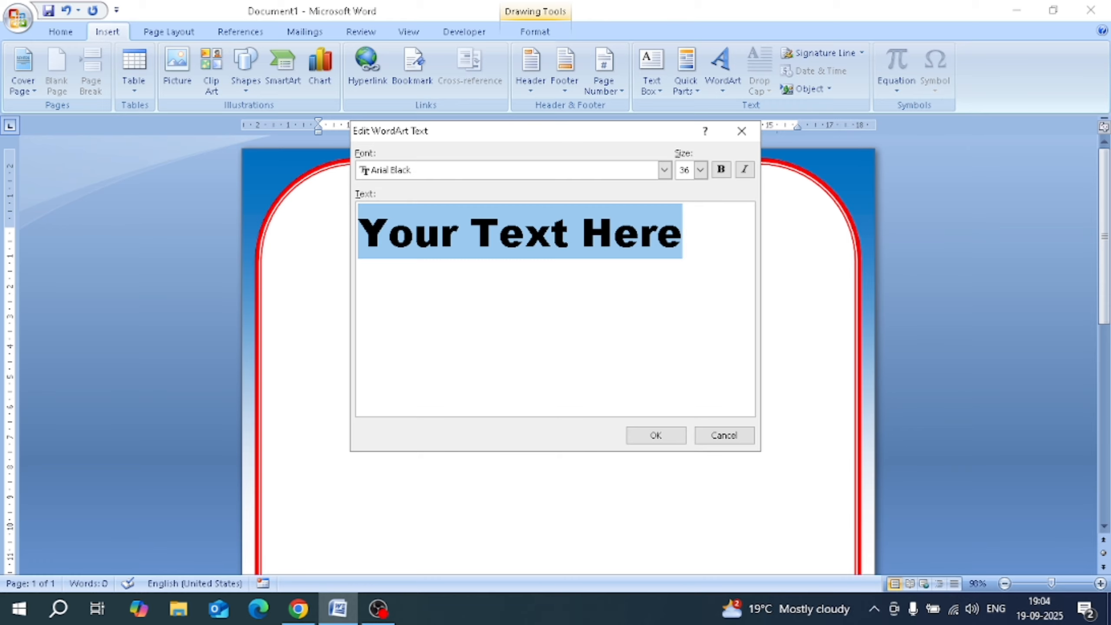
{"action": "left_click", "coordinate": [701, 170]}
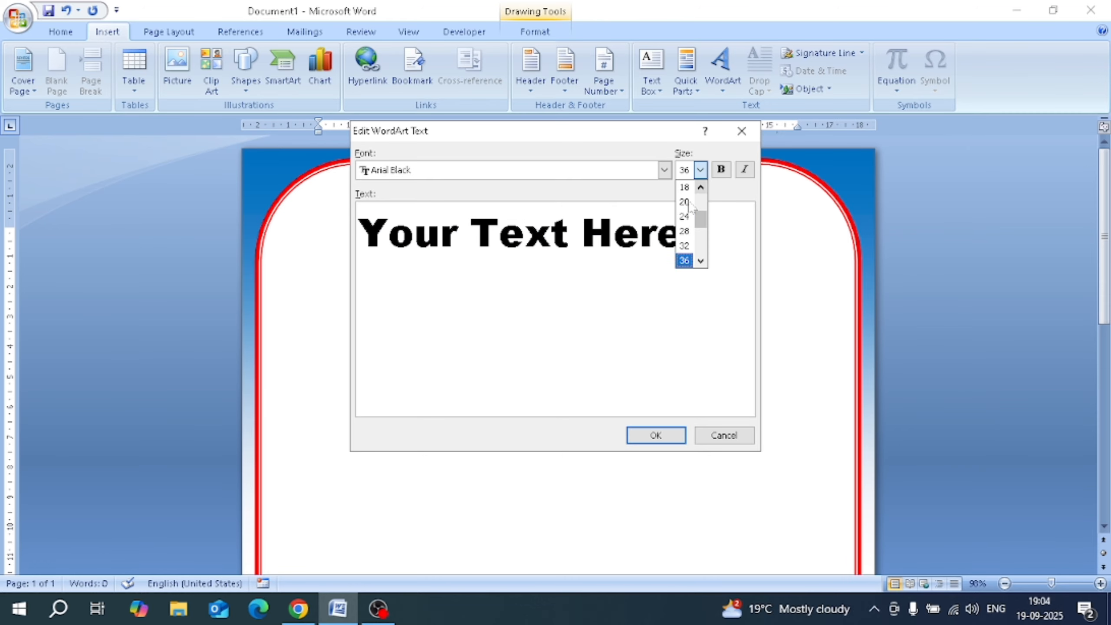
{"action": "left_click", "coordinate": [684, 217]}
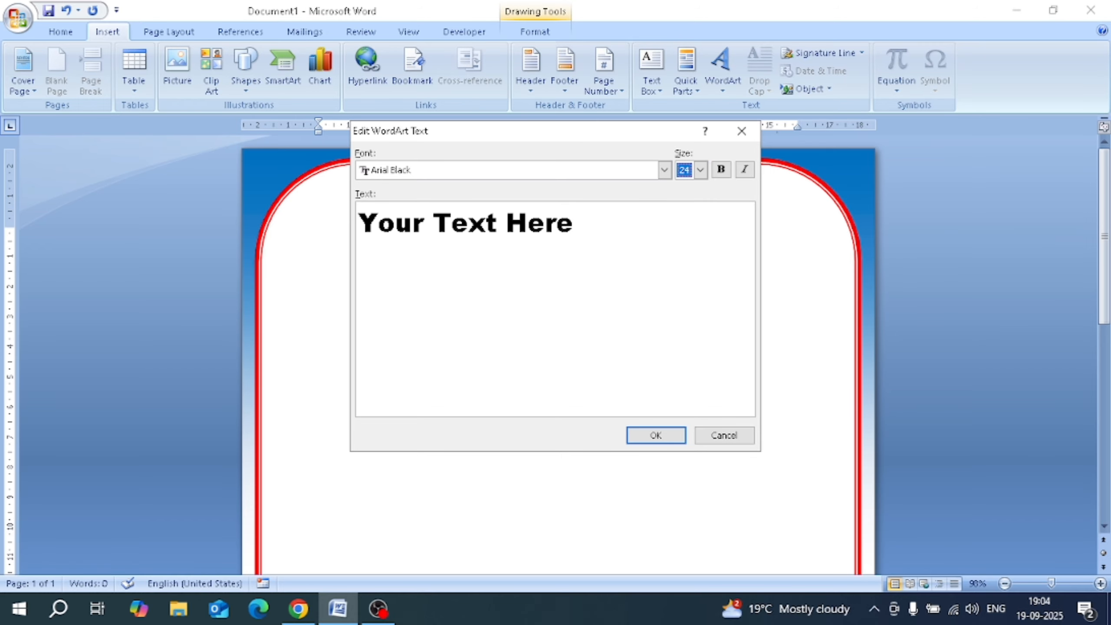
Replace the WordArt placeholder text with "YOUR SCHOOL NAME" and insert the title on the page.
{"action": "left_click_drag", "start_coordinate": [579, 224], "coordinate": [359, 224]}
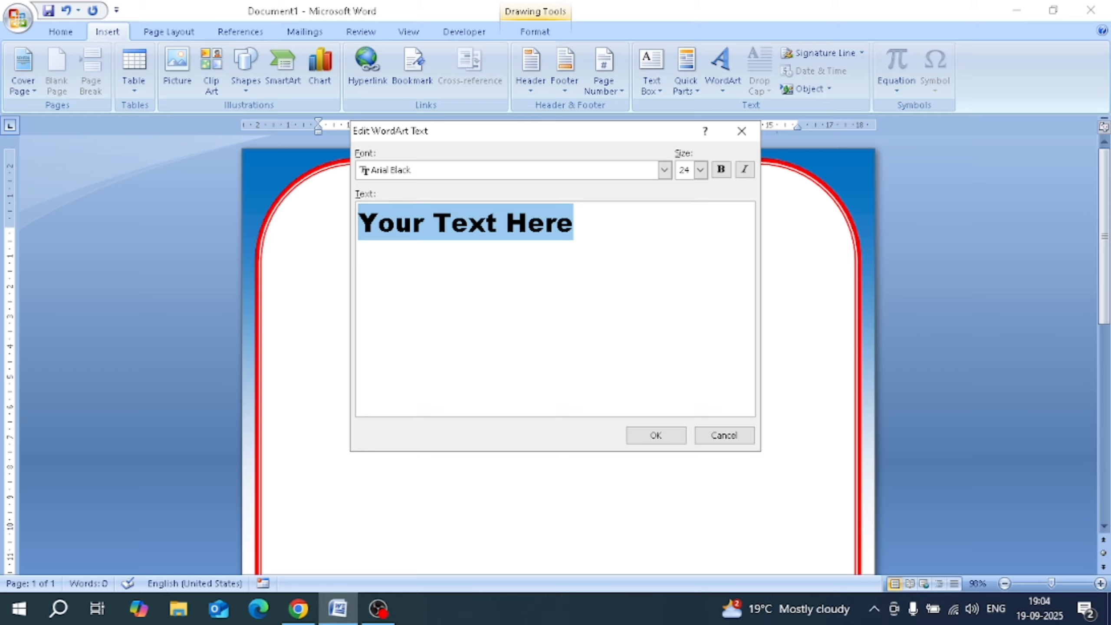
{"action": "type", "text": "YOUR "}
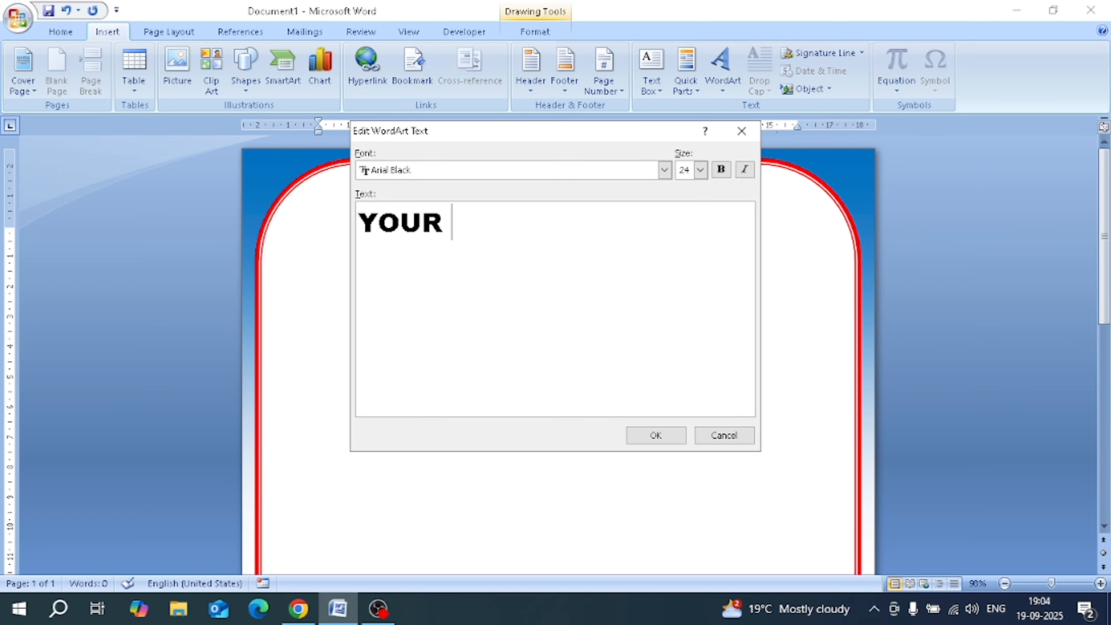
{"action": "type", "text": "SCHOL"}
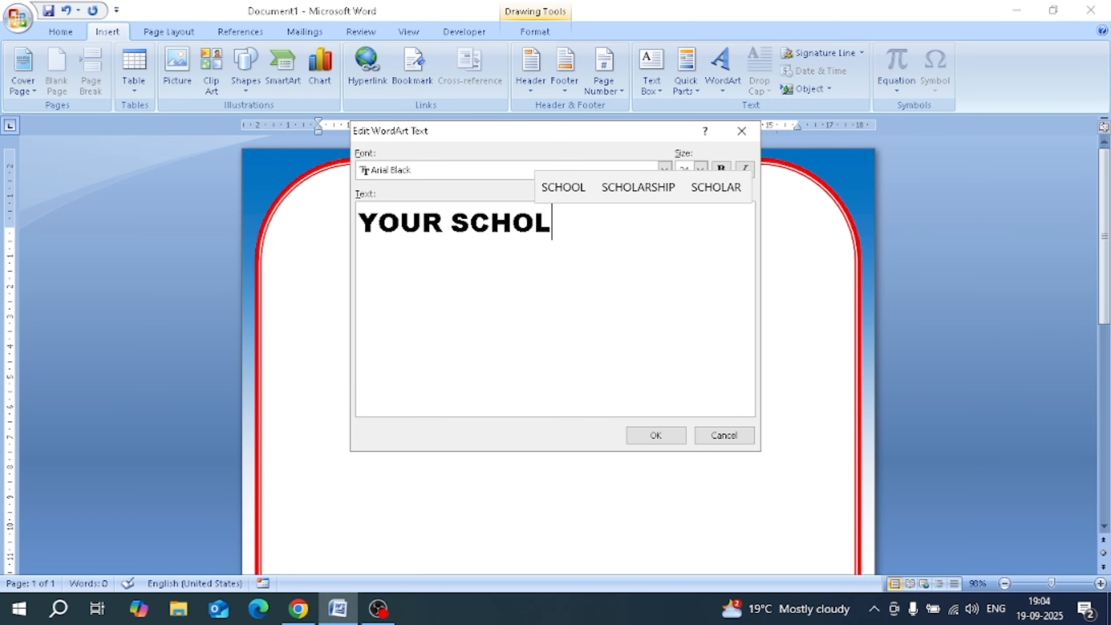
{"action": "key", "text": "BackSpace"}
{"action": "type", "text": "OL N"}
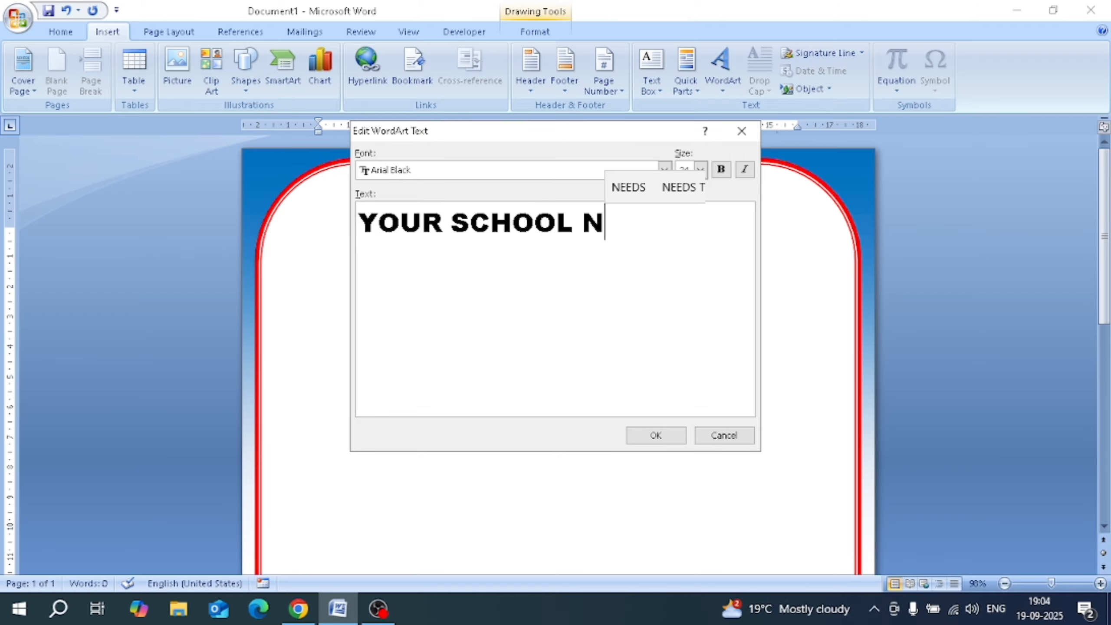
{"action": "type", "text": "AME"}
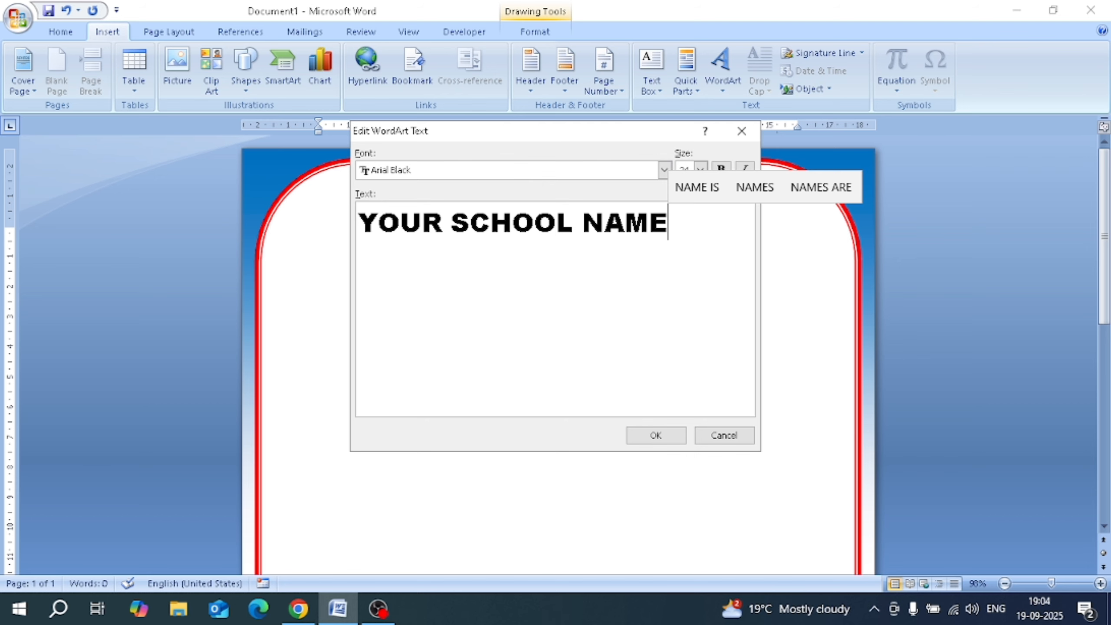
{"action": "left_click", "coordinate": [656, 435]}
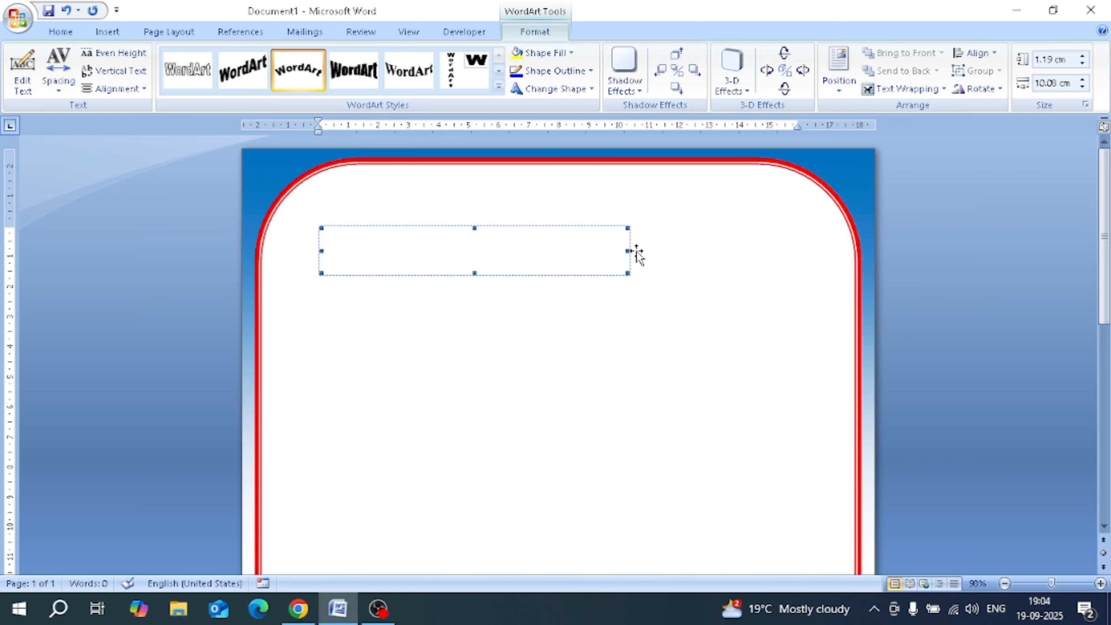
Set the WordArt title in front of text and stretch it to about 15.2 cm wide and 6 cm high for a deeper arch.
{"action": "left_click_drag", "start_coordinate": [621, 251], "coordinate": [785, 252]}
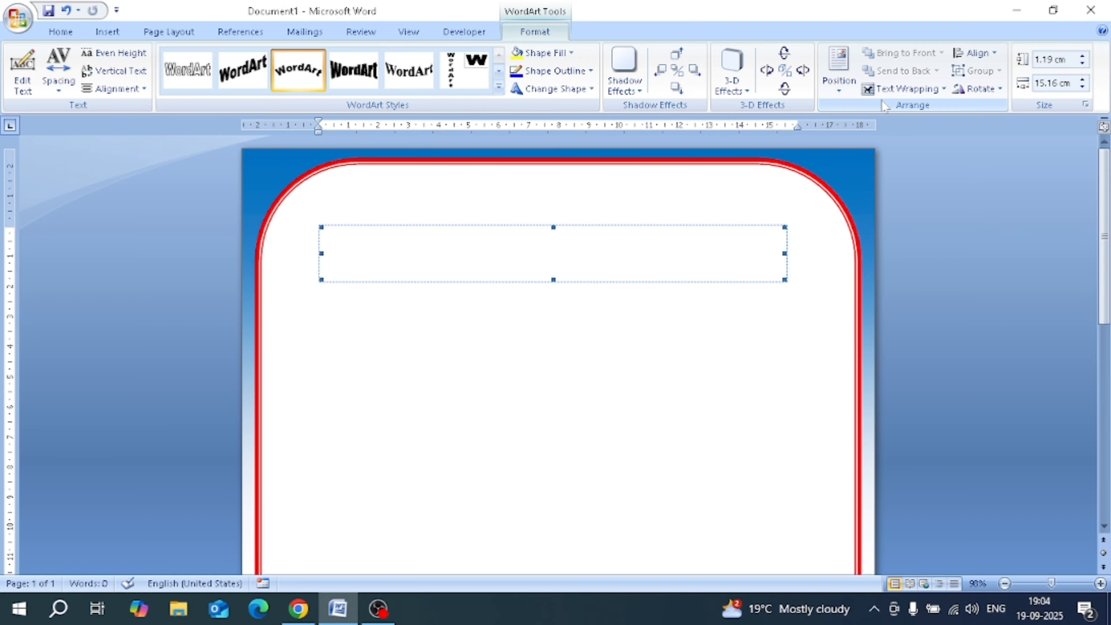
{"action": "left_click", "coordinate": [902, 89]}
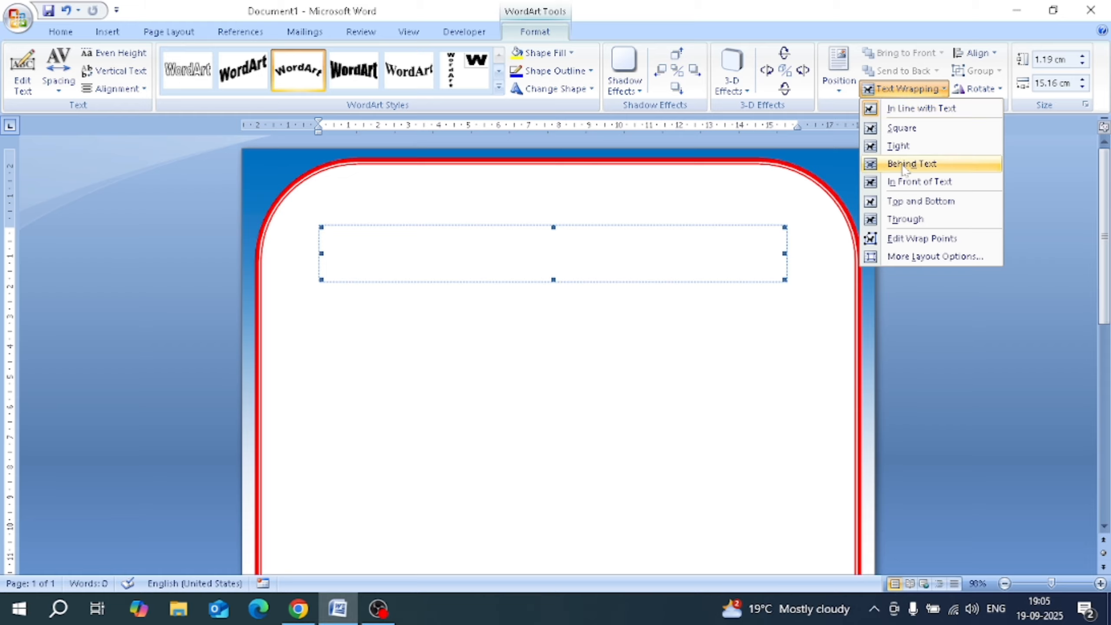
{"action": "left_click", "coordinate": [903, 181]}
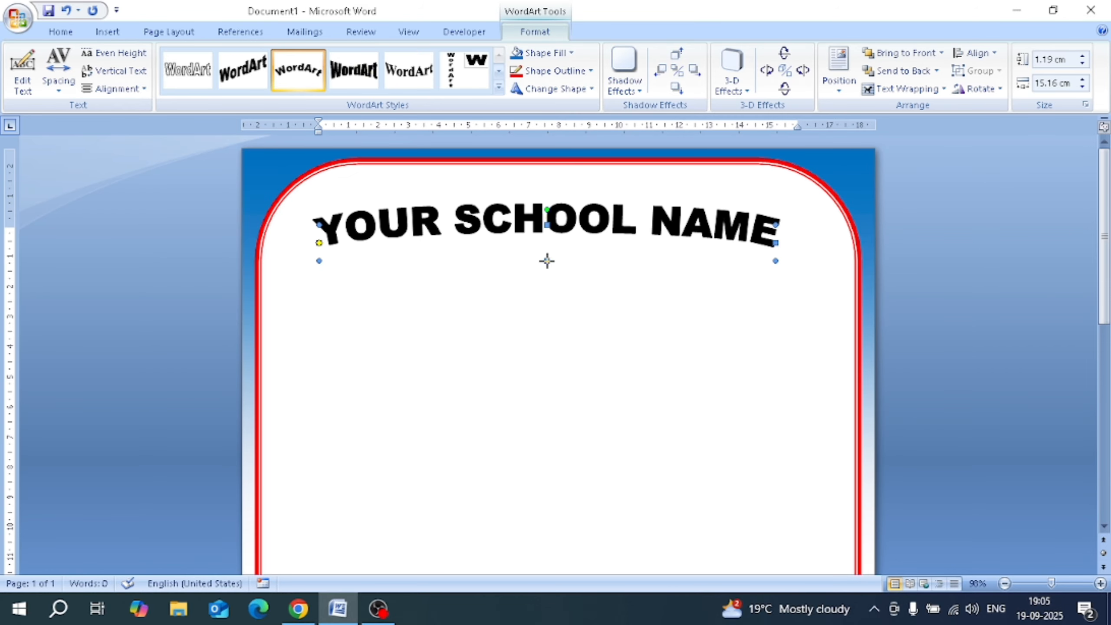
{"action": "left_click_drag", "start_coordinate": [547, 261], "coordinate": [549, 406]}
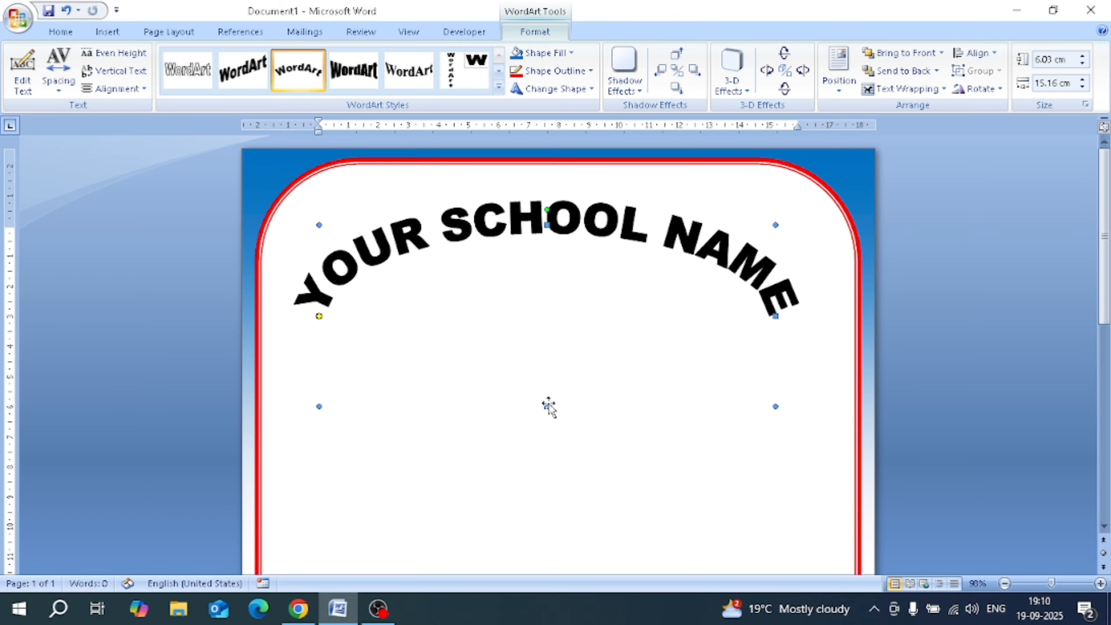
{"action": "left_click", "coordinate": [489, 459]}
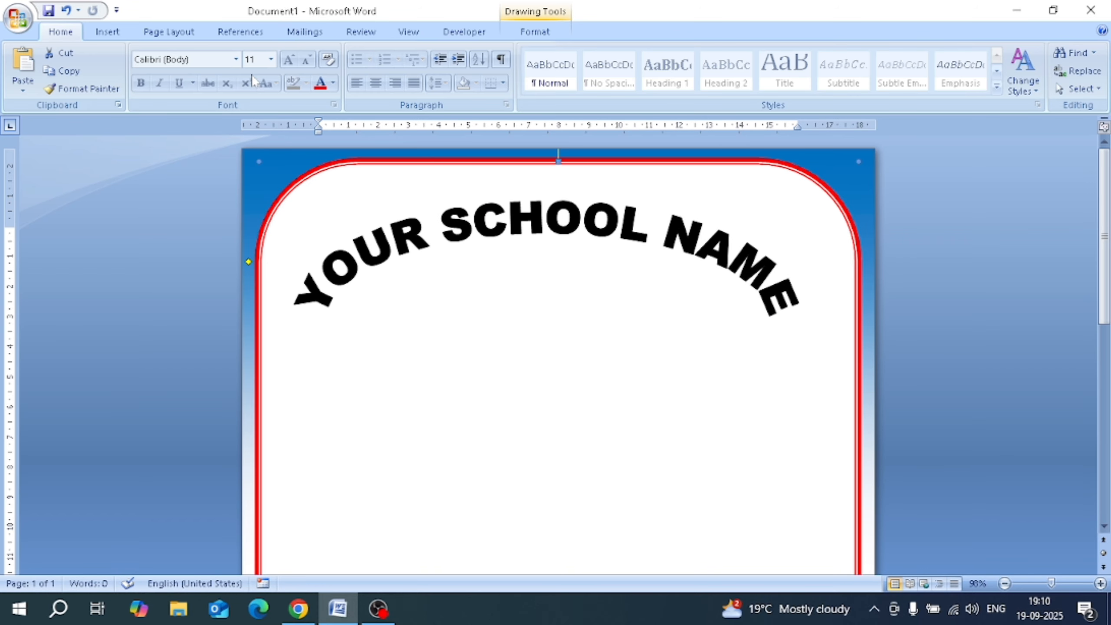
Insert the picture "download (1)" from the Downloads folder.
{"action": "left_click", "coordinate": [106, 31]}
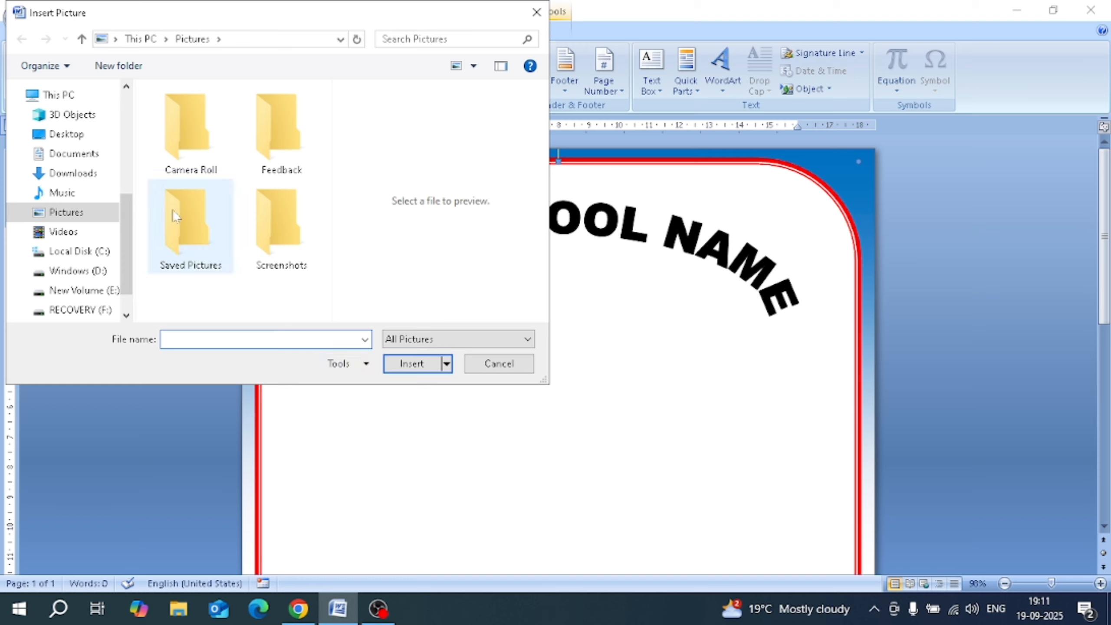
{"action": "left_click", "coordinate": [74, 174]}
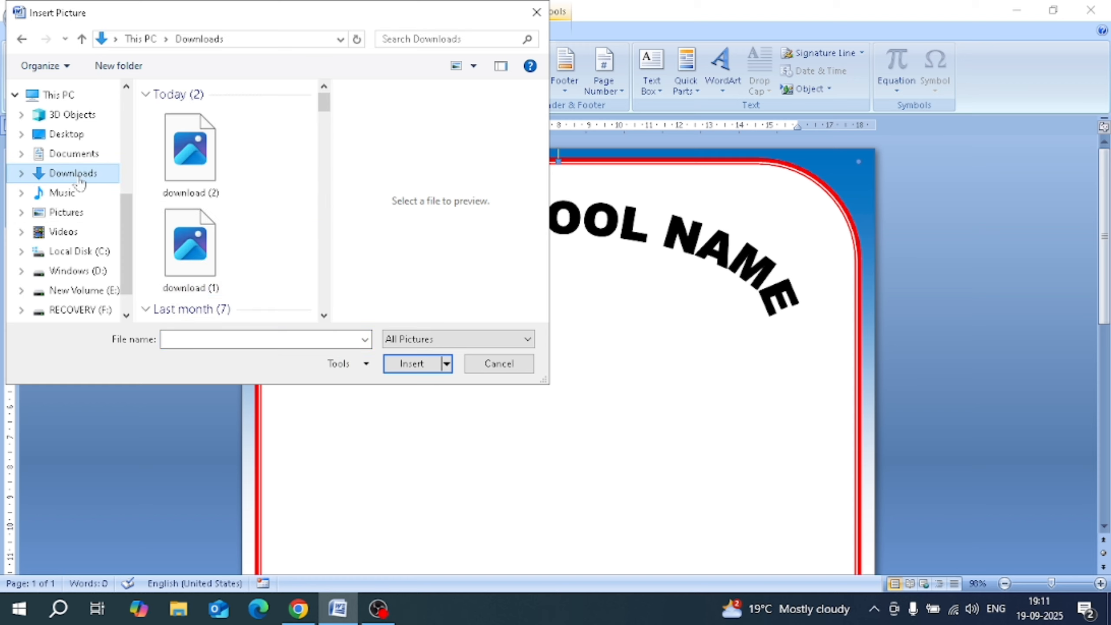
{"action": "left_click", "coordinate": [194, 266]}
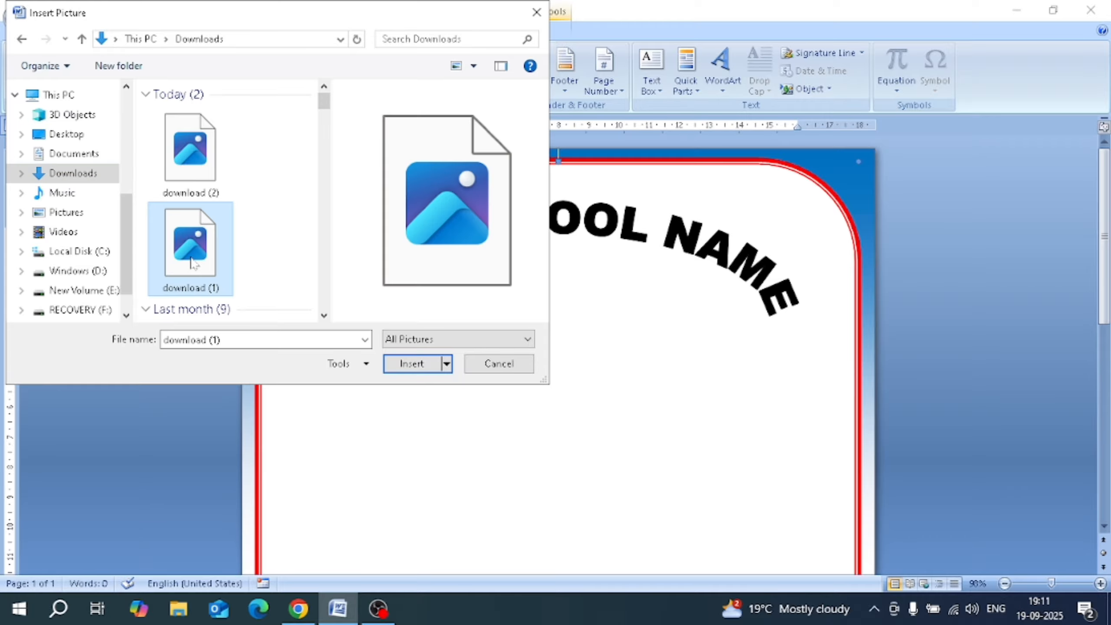
{"action": "left_click", "coordinate": [396, 366]}
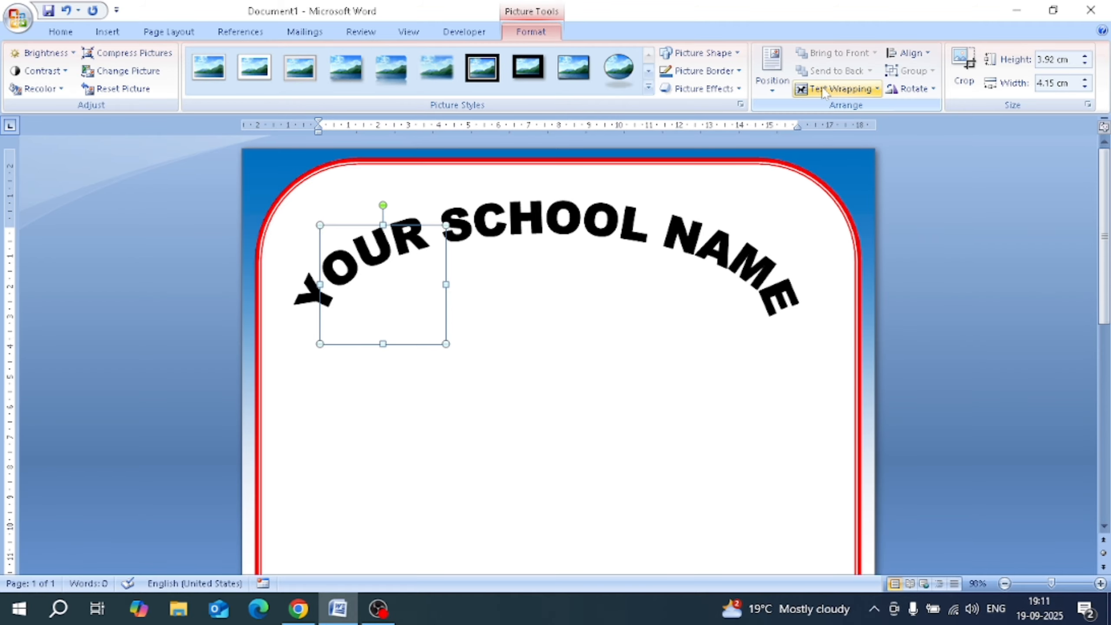
Place the shield logo in front of text, beneath the middle of the arched title, scaled down to about 3.1 cm wide and 3 cm high.
{"action": "left_click", "coordinate": [837, 89]}
{"action": "left_click", "coordinate": [830, 182]}
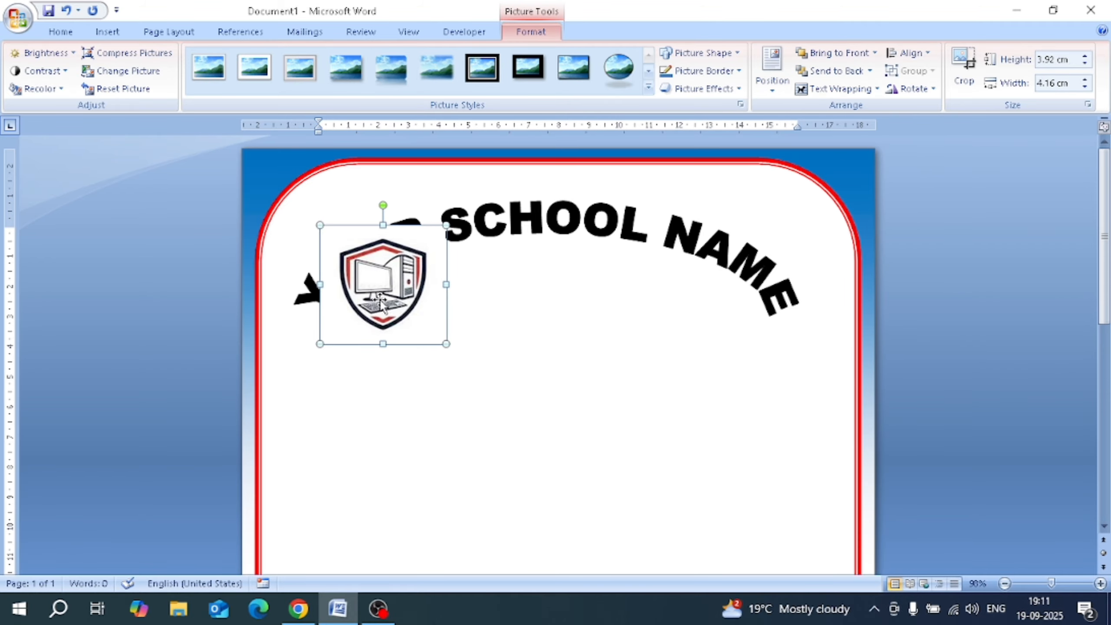
{"action": "left_click_drag", "start_coordinate": [394, 302], "coordinate": [535, 311]}
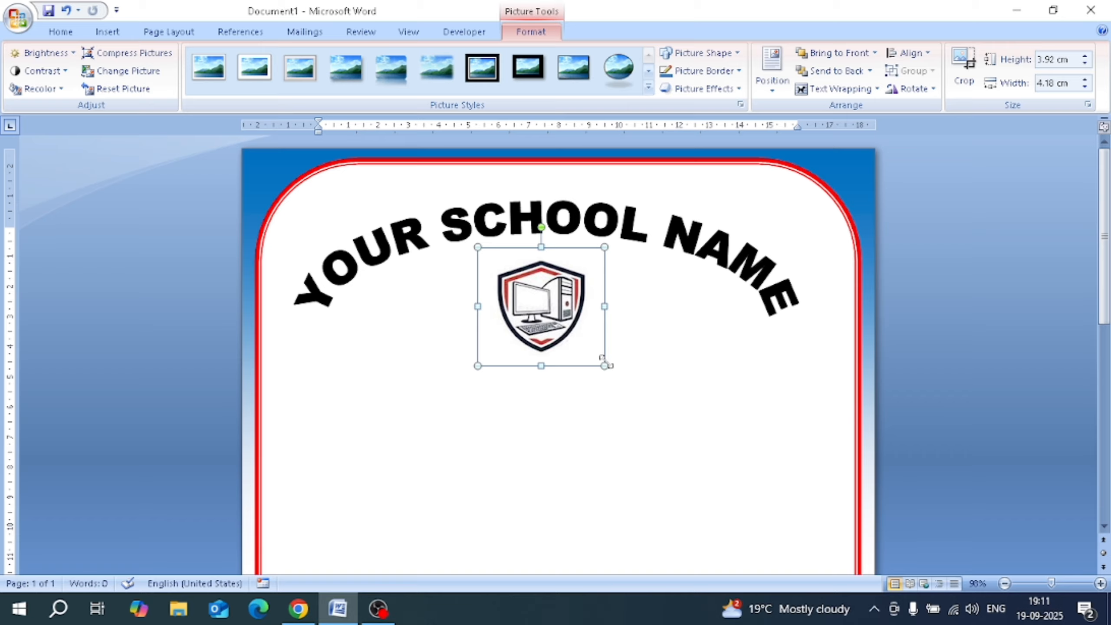
{"action": "left_click_drag", "start_coordinate": [604, 367], "coordinate": [566, 311]}
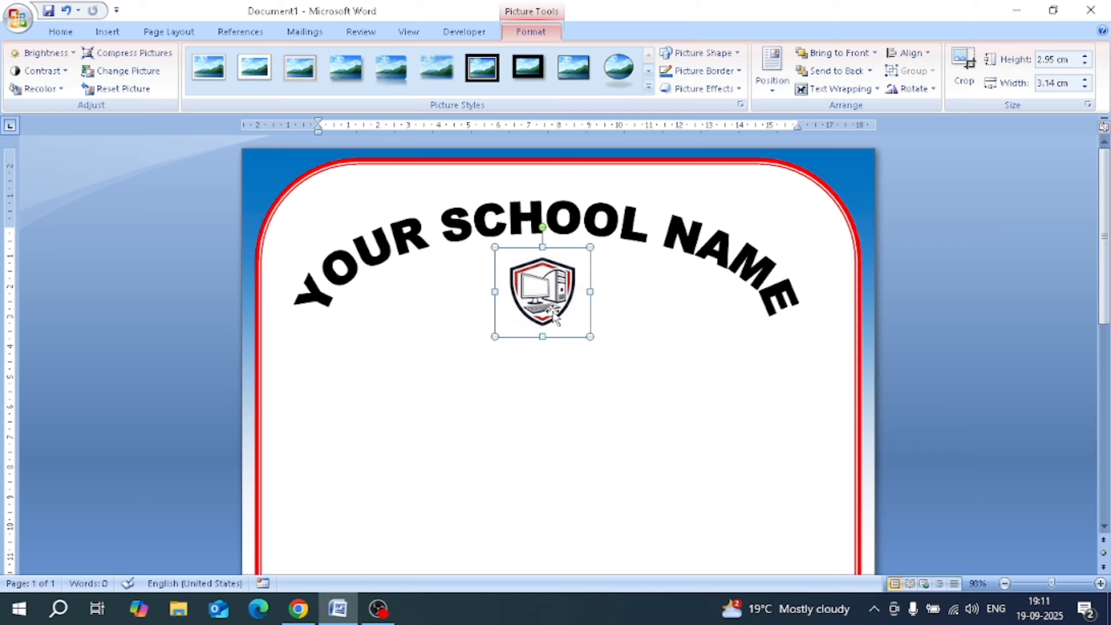
Stretch the WordArt title downward to deepen its arch, and widen the shield logo slightly toward the right.
{"action": "left_click", "coordinate": [605, 237]}
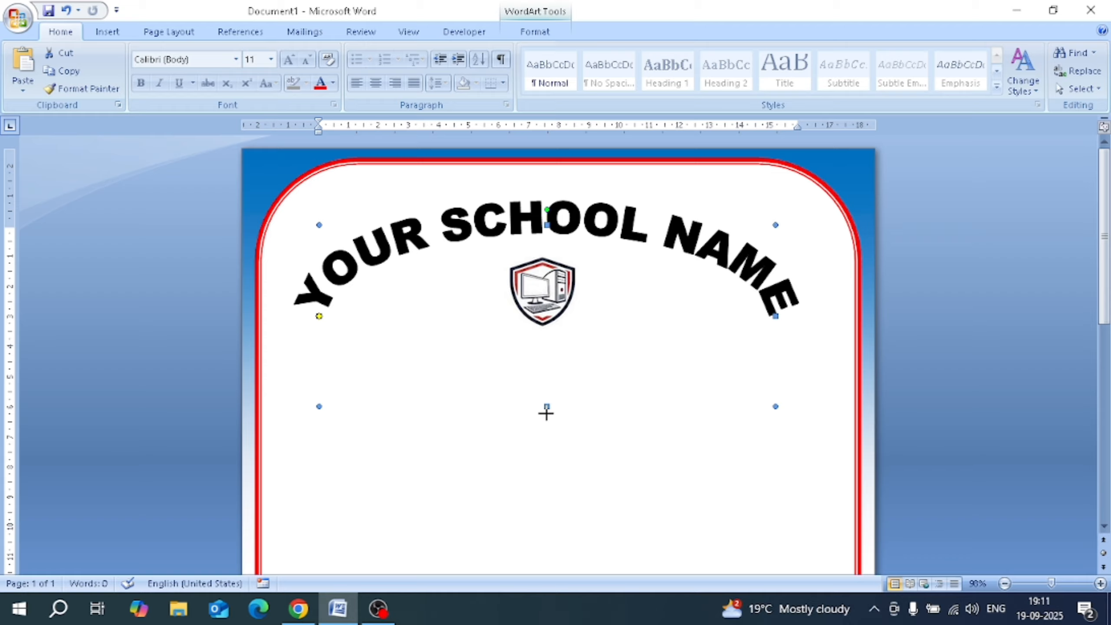
{"action": "left_click_drag", "start_coordinate": [547, 410], "coordinate": [545, 457]}
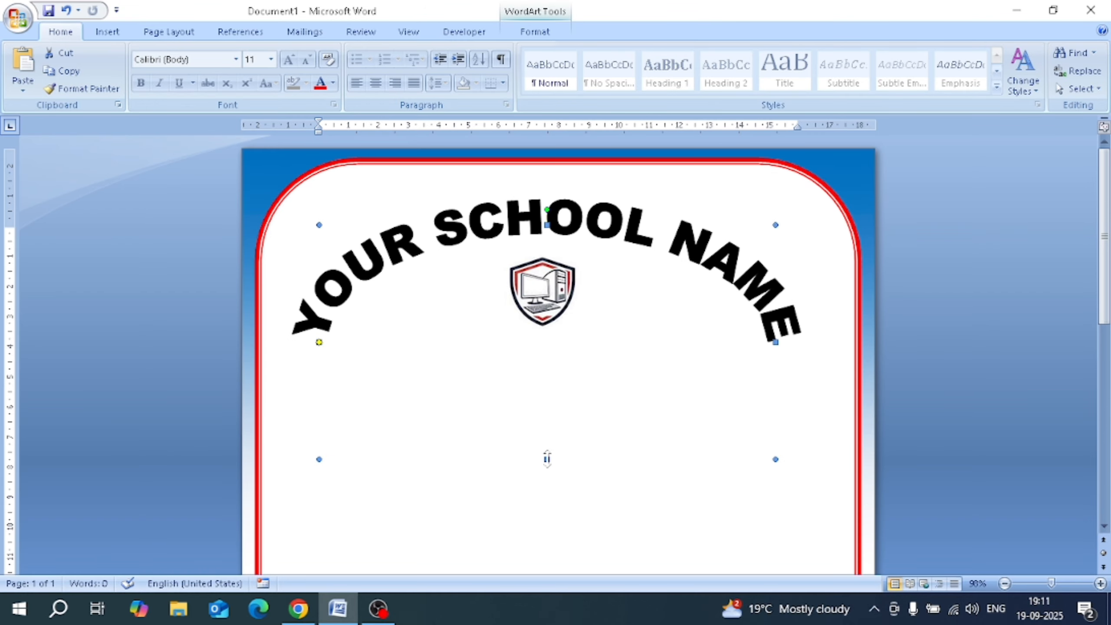
{"action": "scroll", "coordinate": [582, 436], "scroll_direction": "down", "scroll_amount": 1}
{"action": "left_click", "coordinate": [538, 273]}
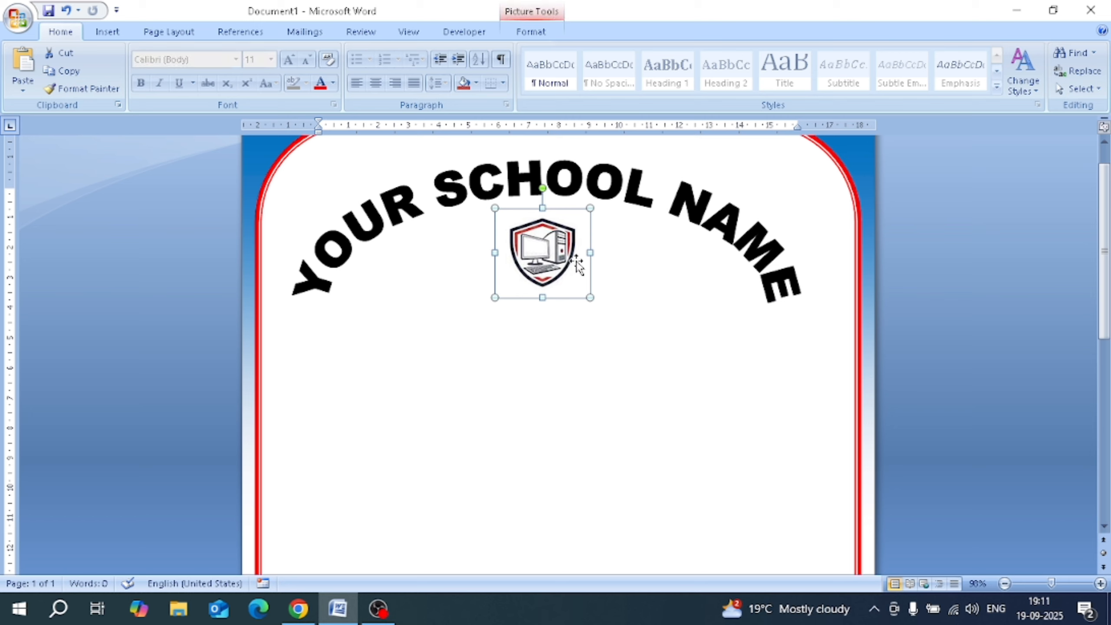
{"action": "left_click_drag", "start_coordinate": [591, 254], "coordinate": [615, 253]}
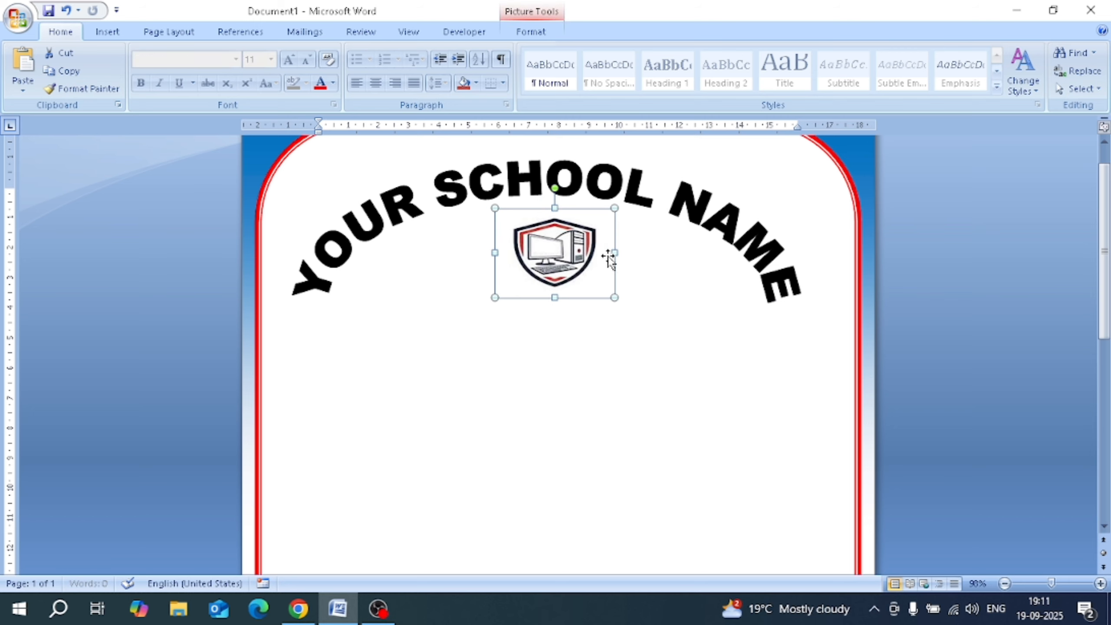
Enlarge the shield logo slightly by stretching its left edge outward and its lower edge downward.
{"action": "left_click_drag", "start_coordinate": [496, 253], "coordinate": [486, 253]}
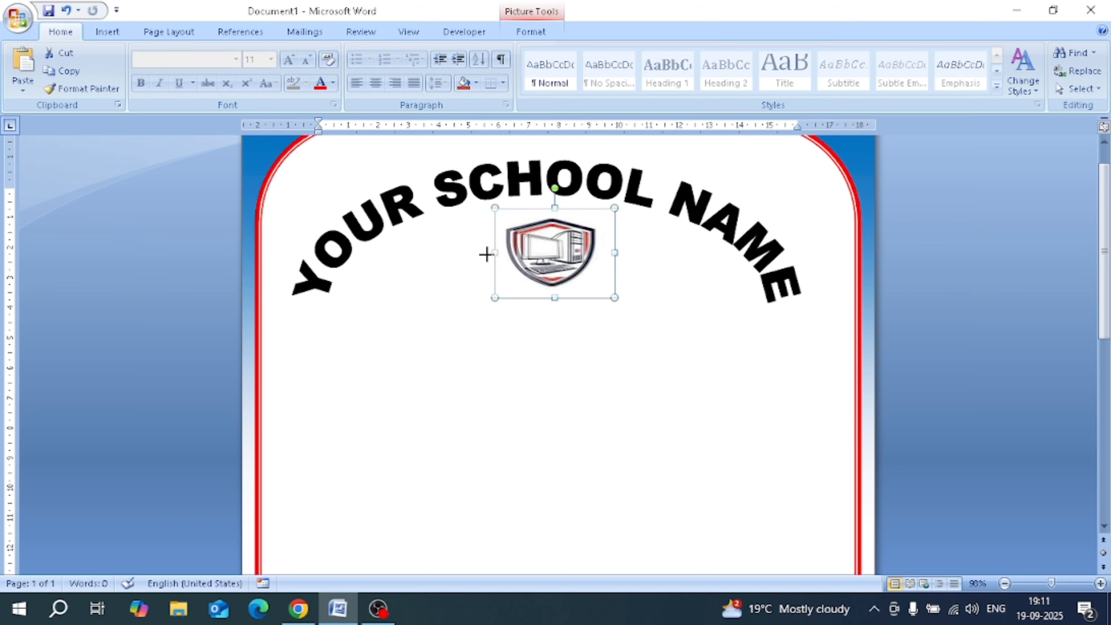
{"action": "left_click_drag", "start_coordinate": [550, 298], "coordinate": [547, 303]}
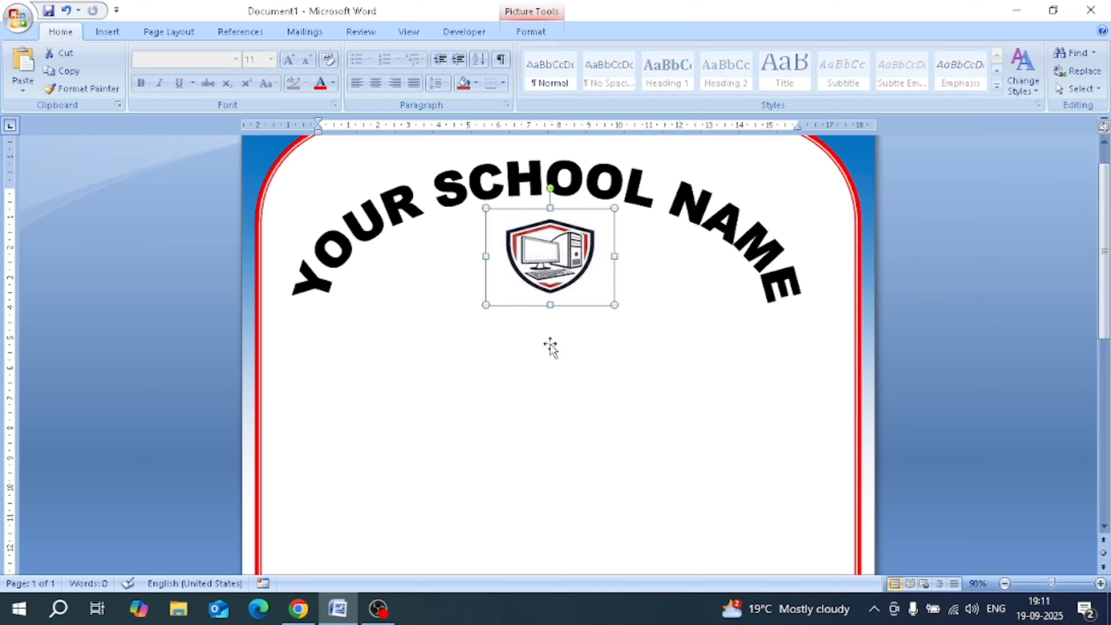
{"action": "left_click", "coordinate": [443, 335]}
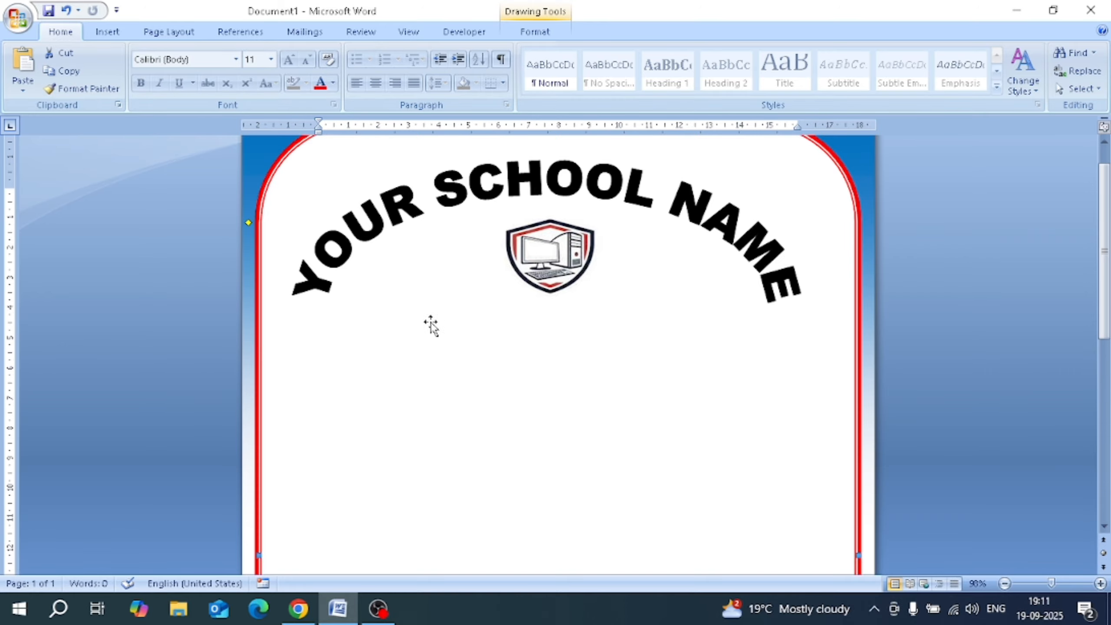
Draw a rectangle about 17.1 cm wide and 3.2 cm high beneath the arched title and logo, and nudge it slightly upward.
{"action": "scroll", "coordinate": [519, 385], "scroll_direction": "down", "scroll_amount": 3}
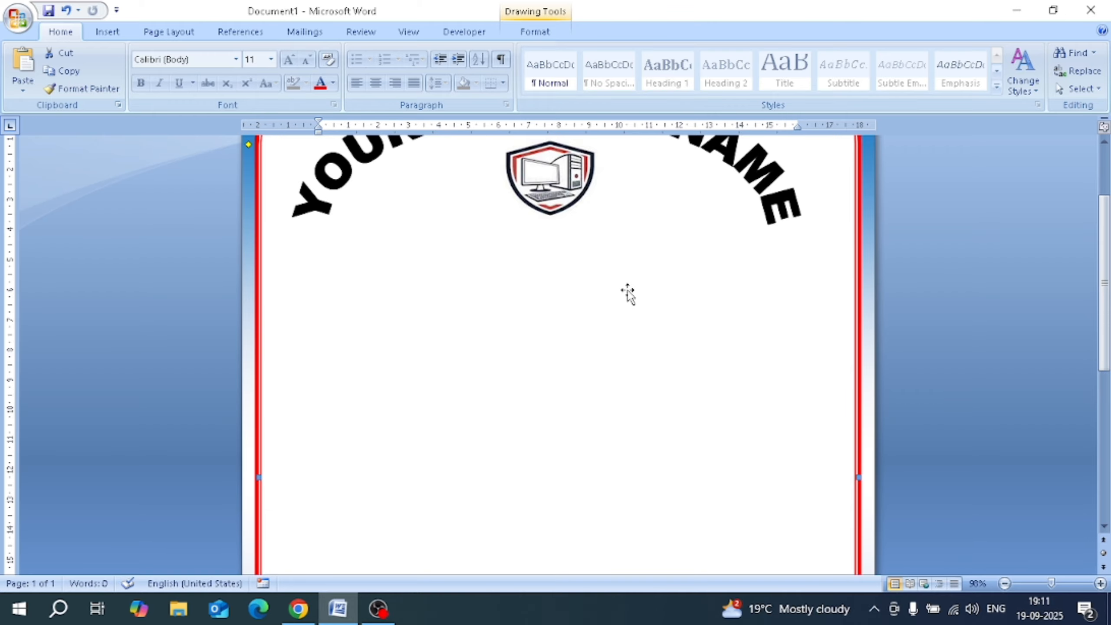
{"action": "left_click", "coordinate": [107, 32]}
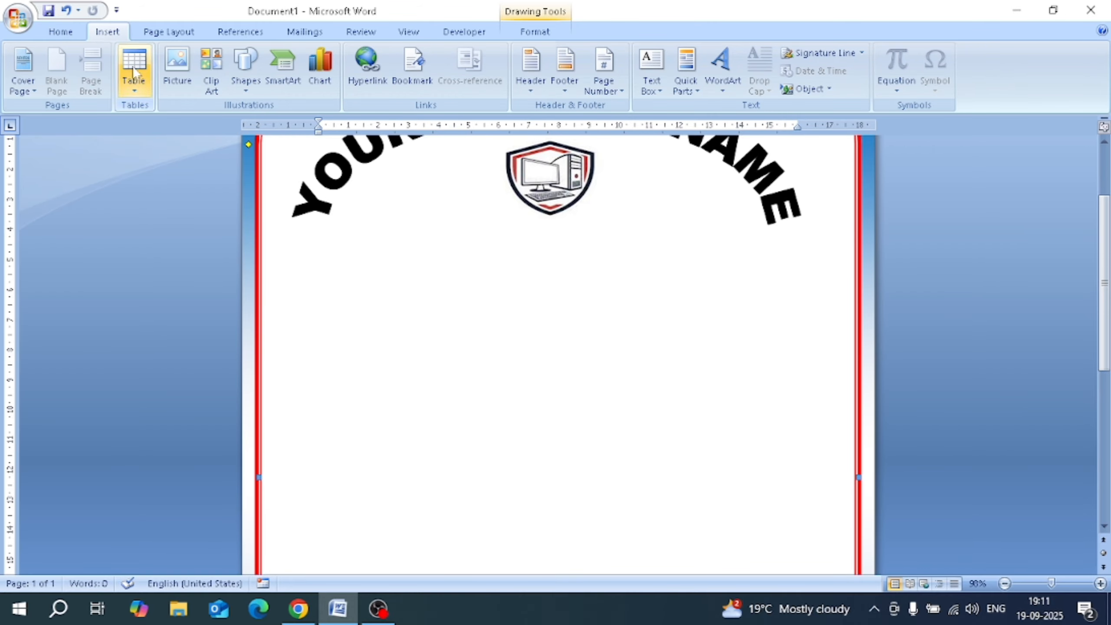
{"action": "left_click", "coordinate": [254, 87]}
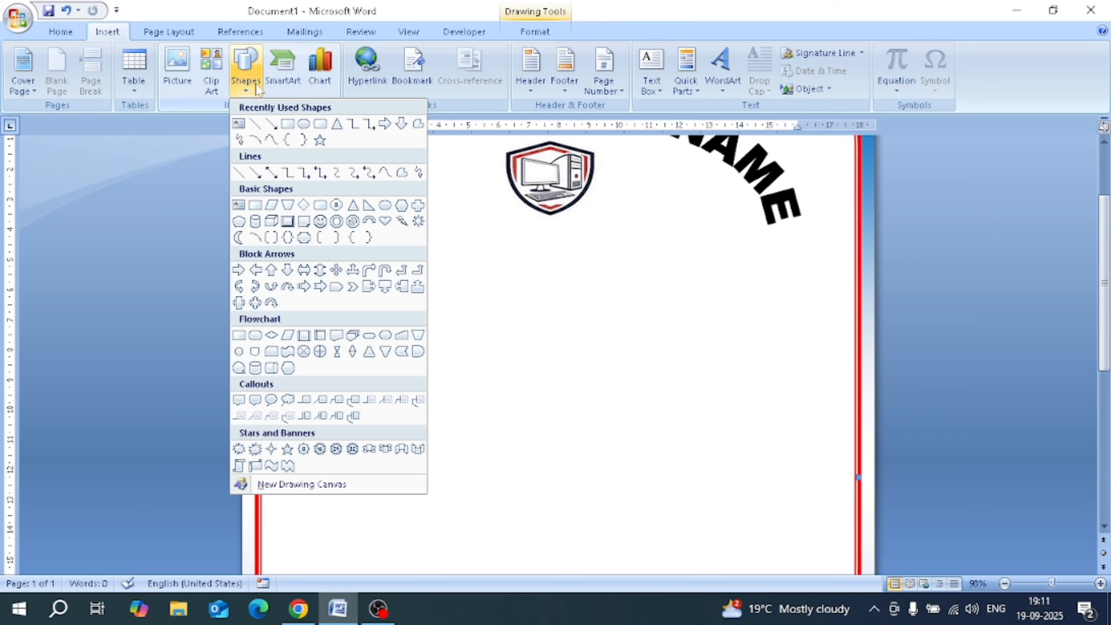
{"action": "left_click", "coordinate": [287, 124]}
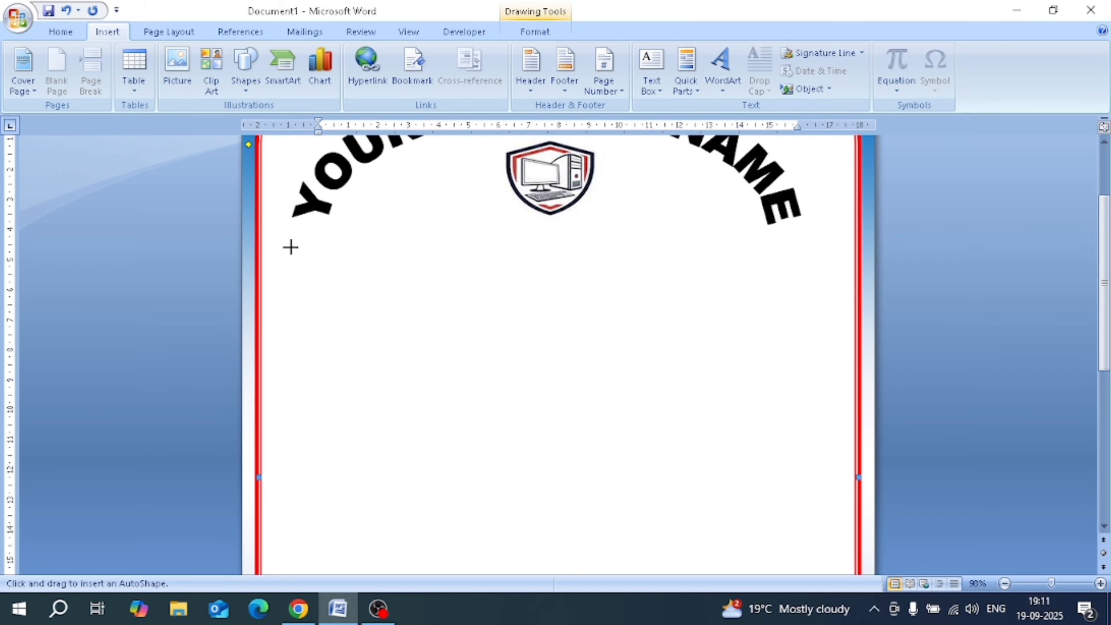
{"action": "mouse_move", "coordinate": [290, 247]}
{"action": "left_mouse_down"}
{"action": "mouse_move", "coordinate": [627, 303]}
{"action": "mouse_move", "coordinate": [762, 300]}
{"action": "mouse_move", "coordinate": [803, 316]}
{"action": "mouse_move", "coordinate": [807, 344]}
{"action": "left_mouse_up"}
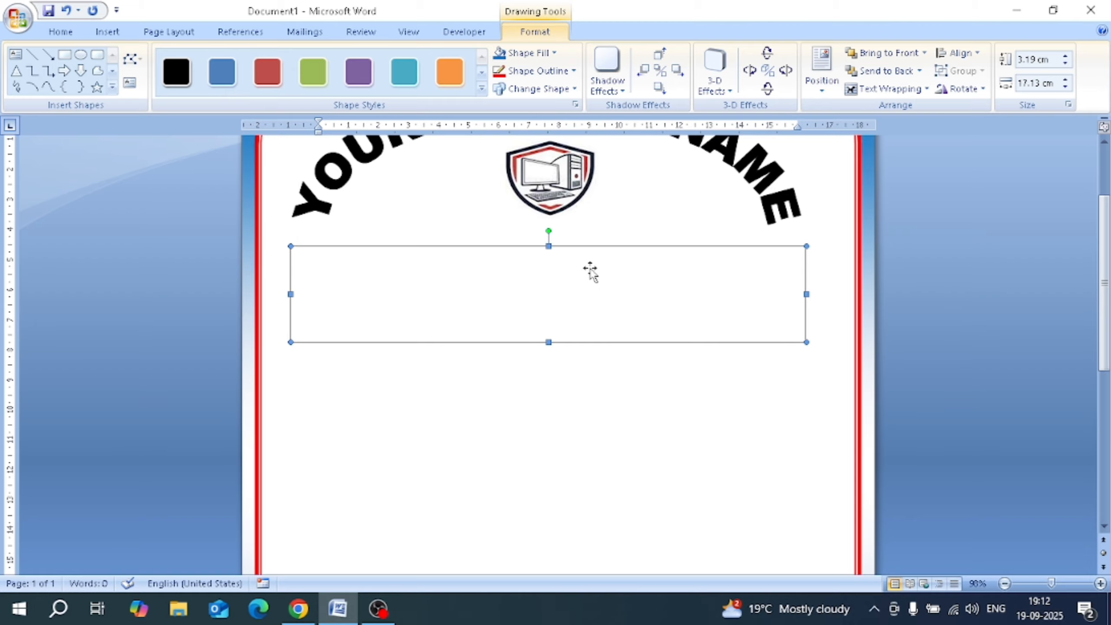
{"action": "key", "text": "Up"}
{"action": "key", "text": "Up"}
{"action": "key", "text": "Up"}
{"action": "key", "text": "Up"}
{"action": "key", "text": "Up"}
{"action": "key", "text": "Up"}
{"action": "key", "text": "Up"}
{"action": "key", "text": "Up"}
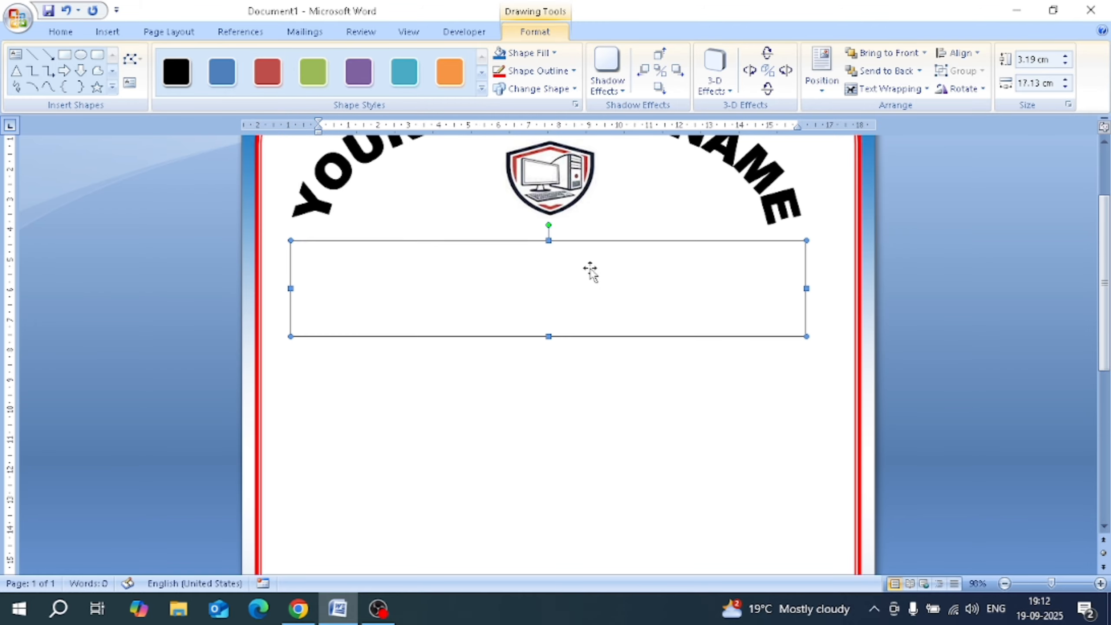
Add text to the rectangle and fill it with one paragraph of placeholder text using =RAND(1).
{"action": "right_click", "coordinate": [438, 262]}
{"action": "left_click", "coordinate": [481, 325]}
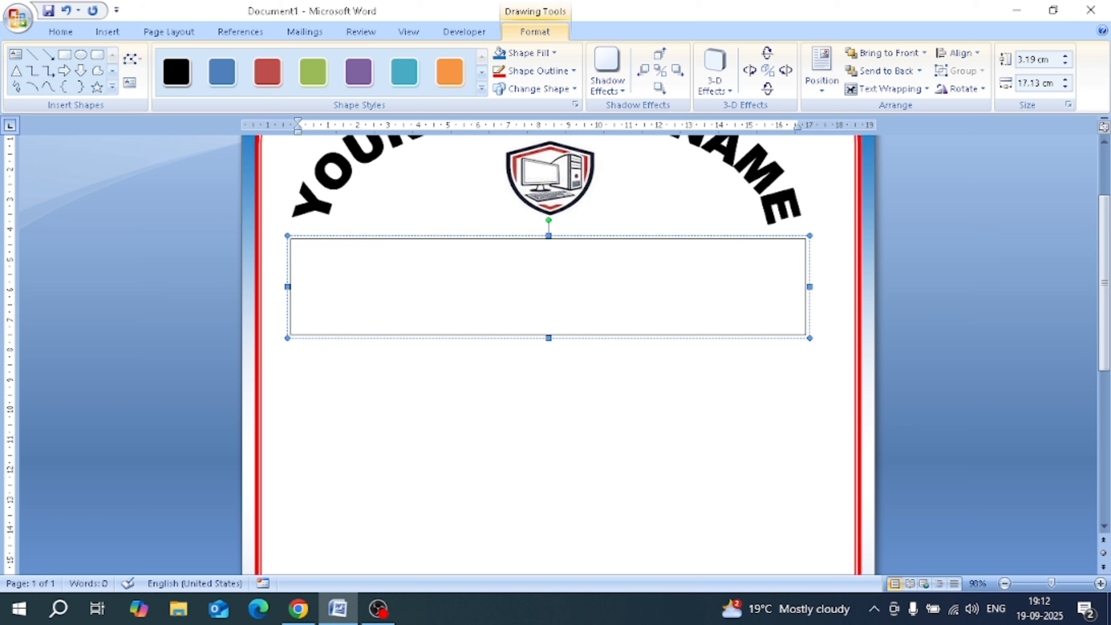
{"action": "type", "text": "="}
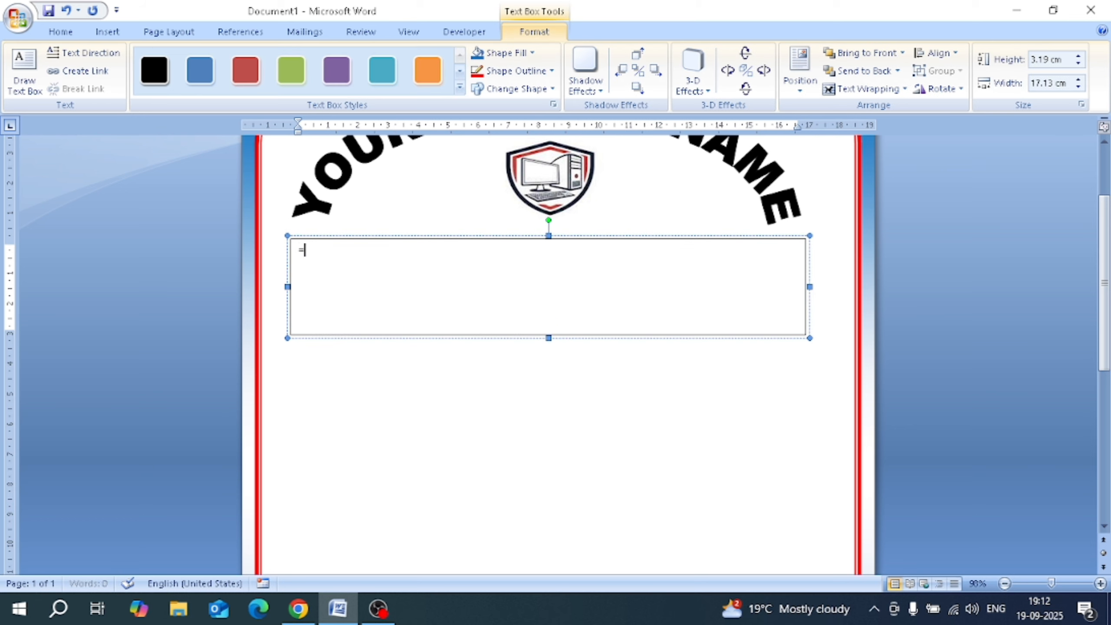
{"action": "type", "text": "RAN"}
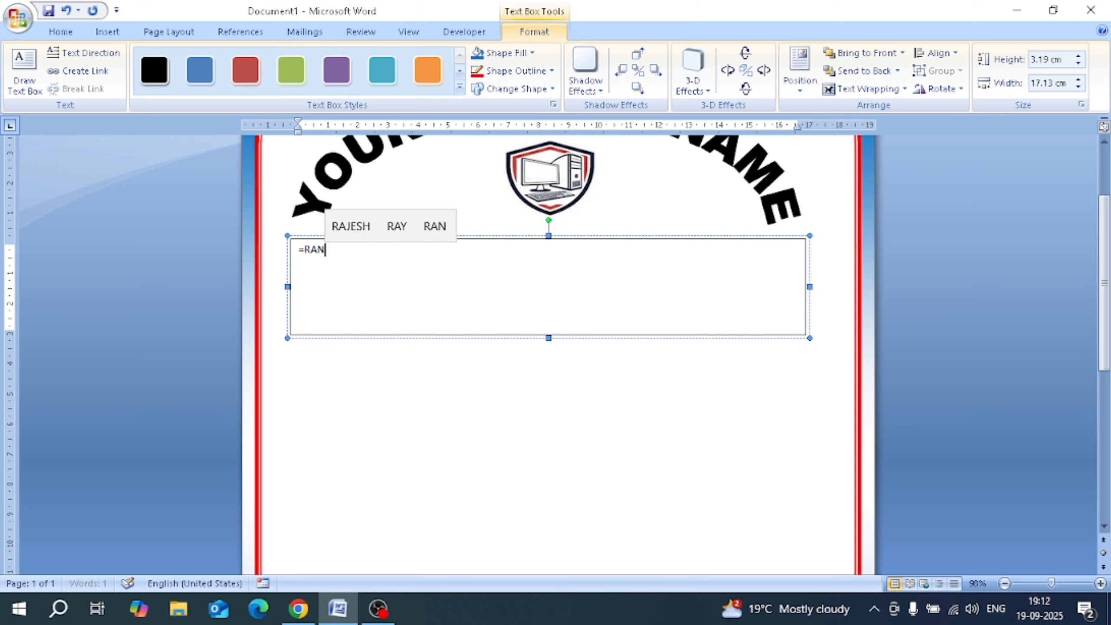
{"action": "type", "text": "D("}
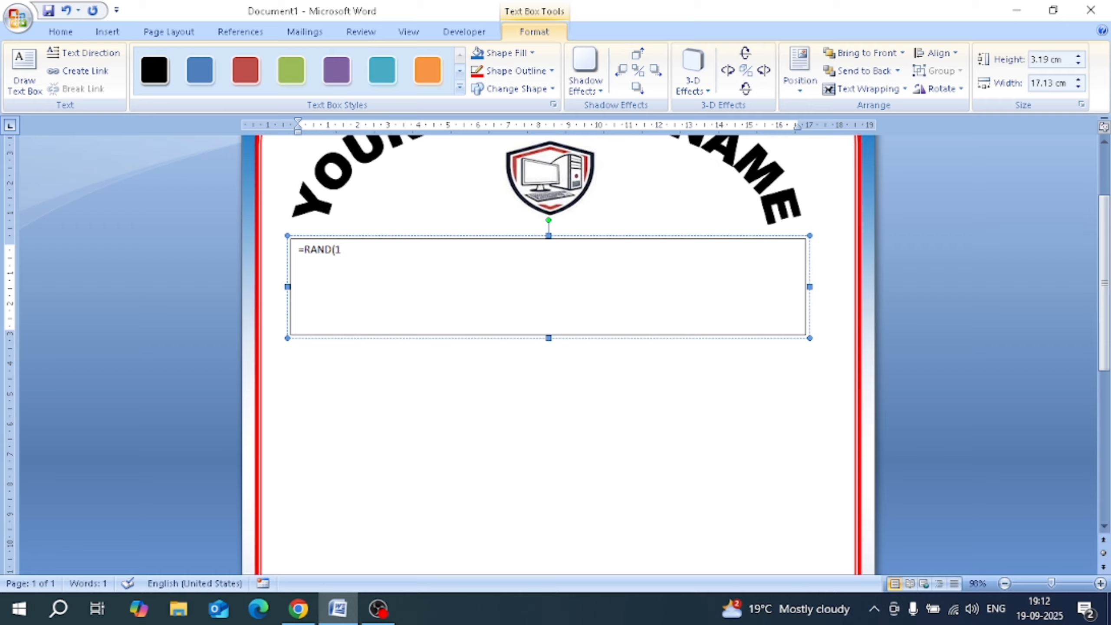
{"action": "type", "text": "1)"}
{"action": "key", "text": "Return"}
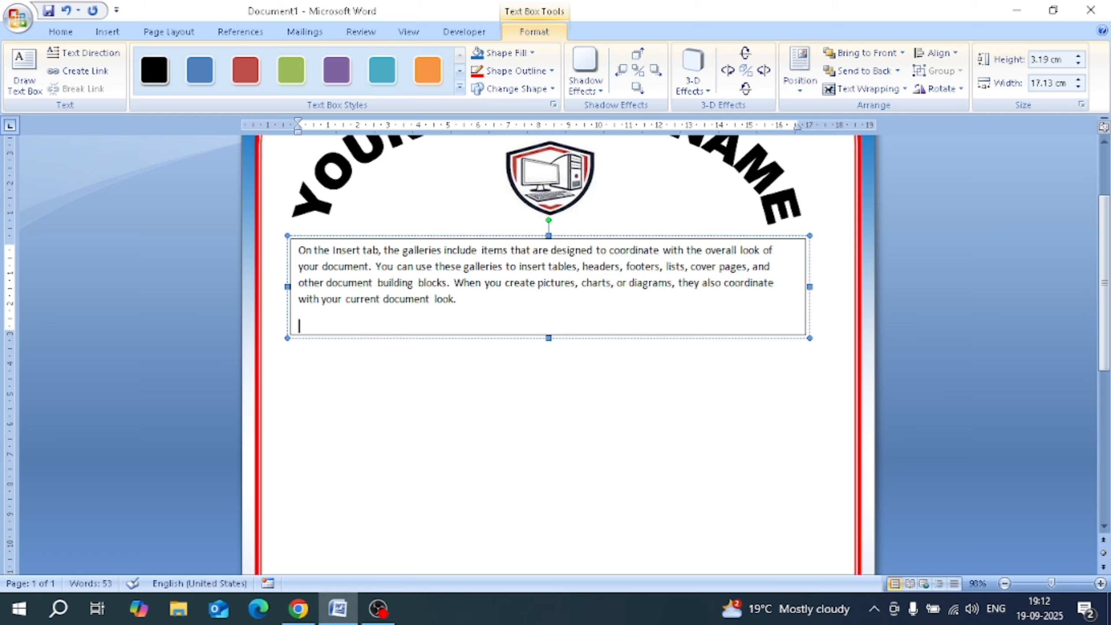
Center the placeholder paragraph, enlarge it to 12 pt and make it bold.
{"action": "left_click_drag", "start_coordinate": [457, 300], "coordinate": [300, 251]}
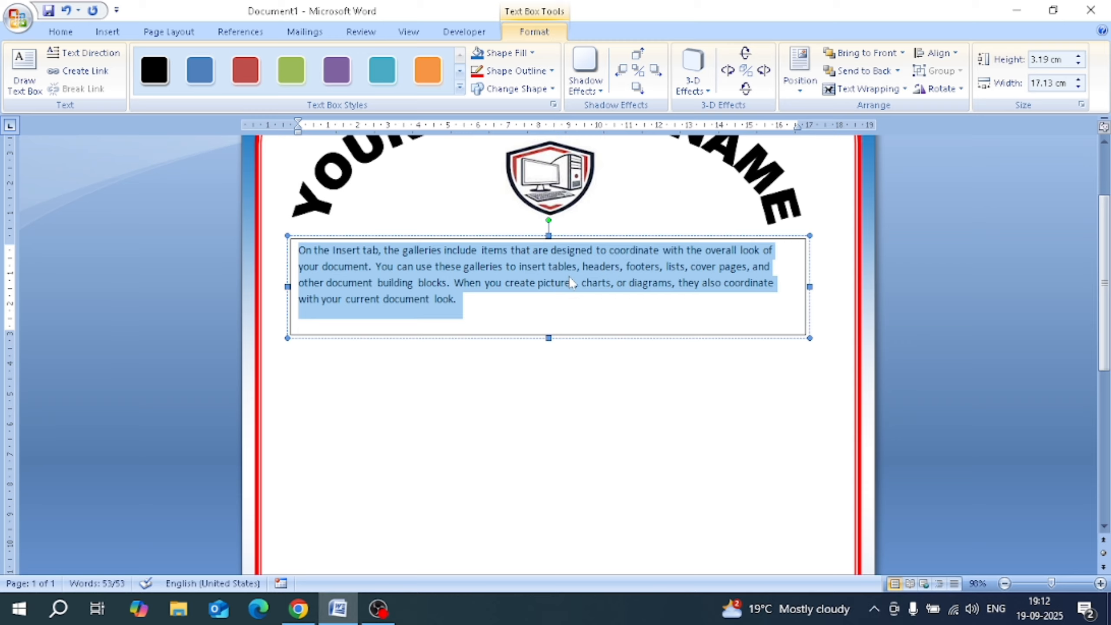
{"action": "left_click", "coordinate": [60, 31]}
{"action": "left_click", "coordinate": [375, 83]}
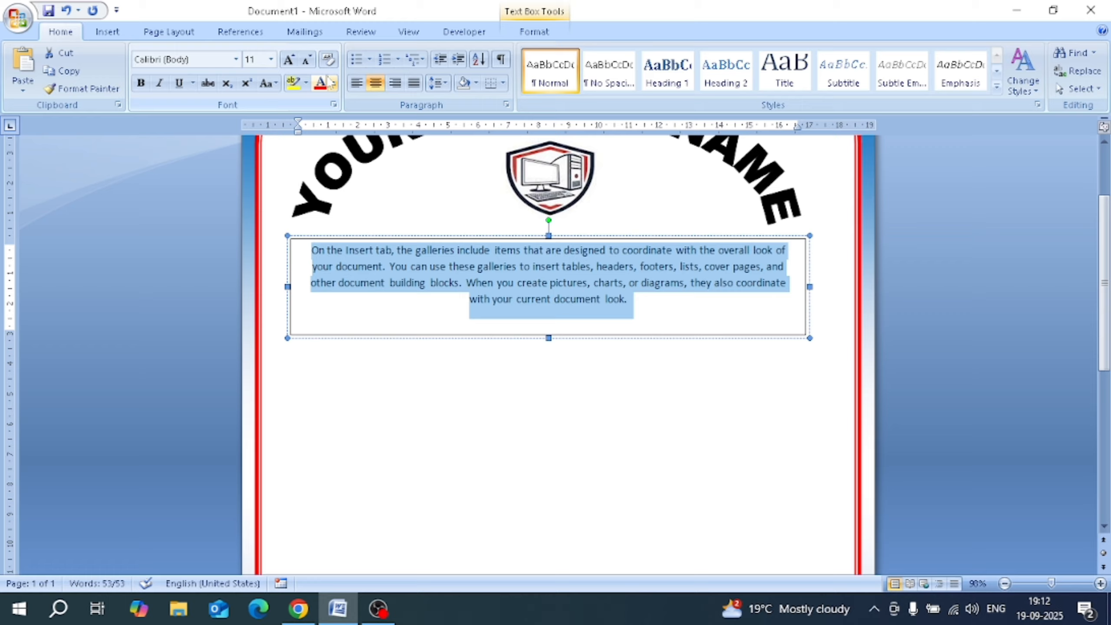
{"action": "left_click", "coordinate": [288, 60]}
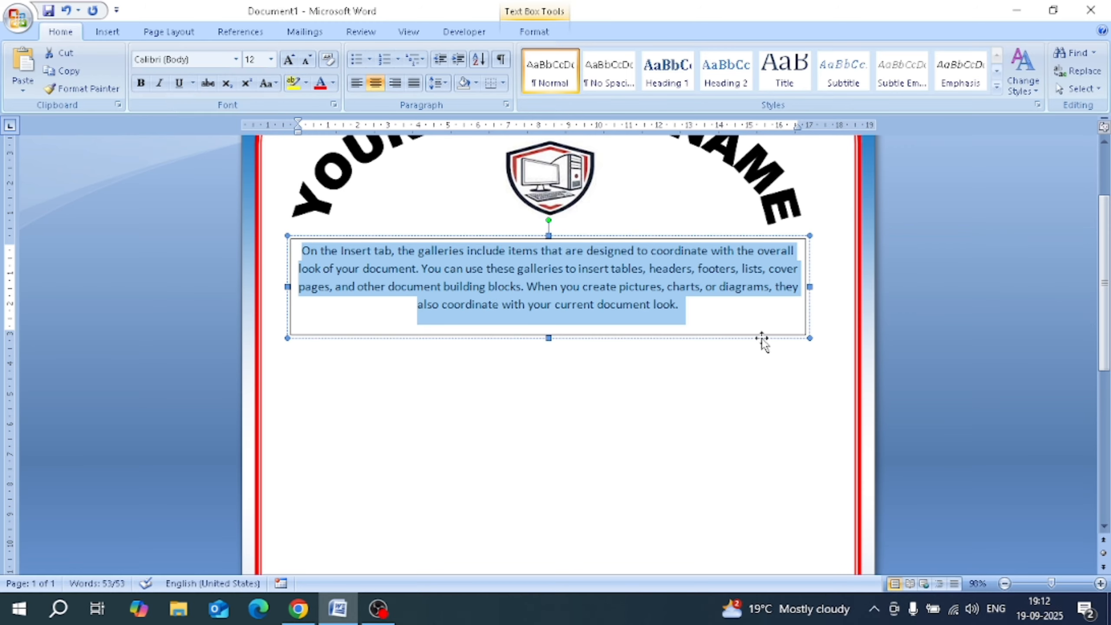
{"action": "left_click", "coordinate": [141, 83]}
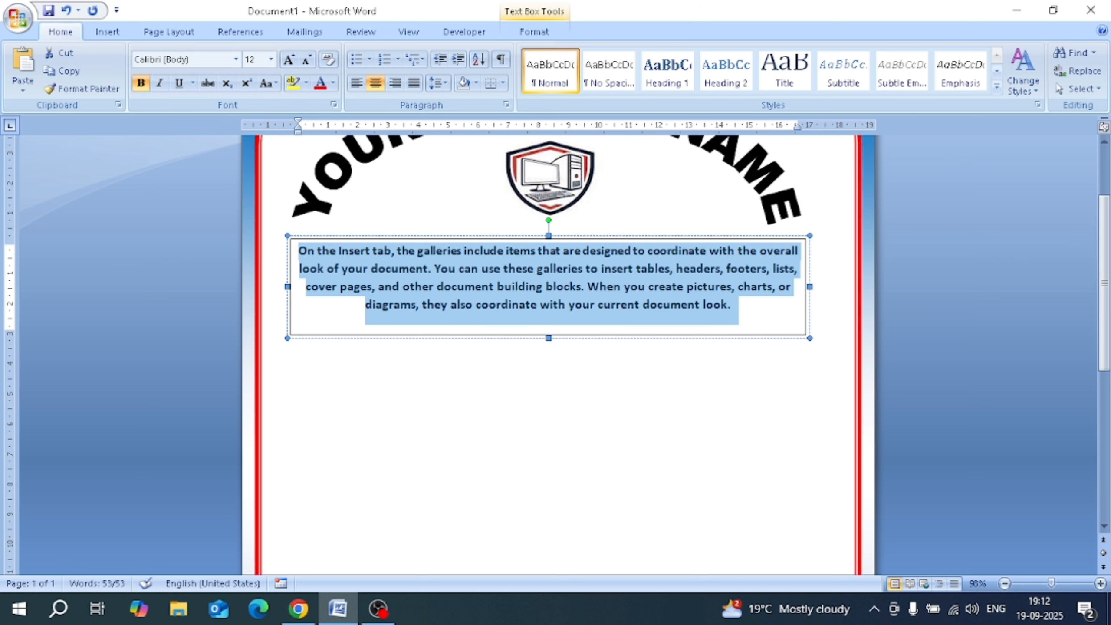
Remove the outline of the text box holding the placeholder paragraph.
{"action": "left_click", "coordinate": [535, 32]}
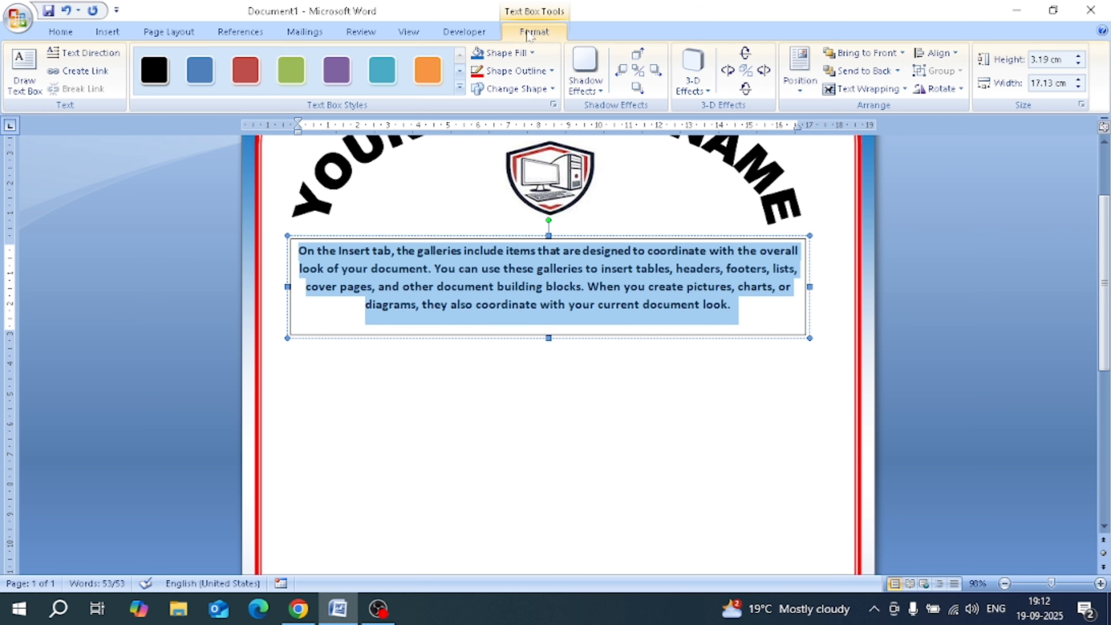
{"action": "left_click", "coordinate": [531, 77]}
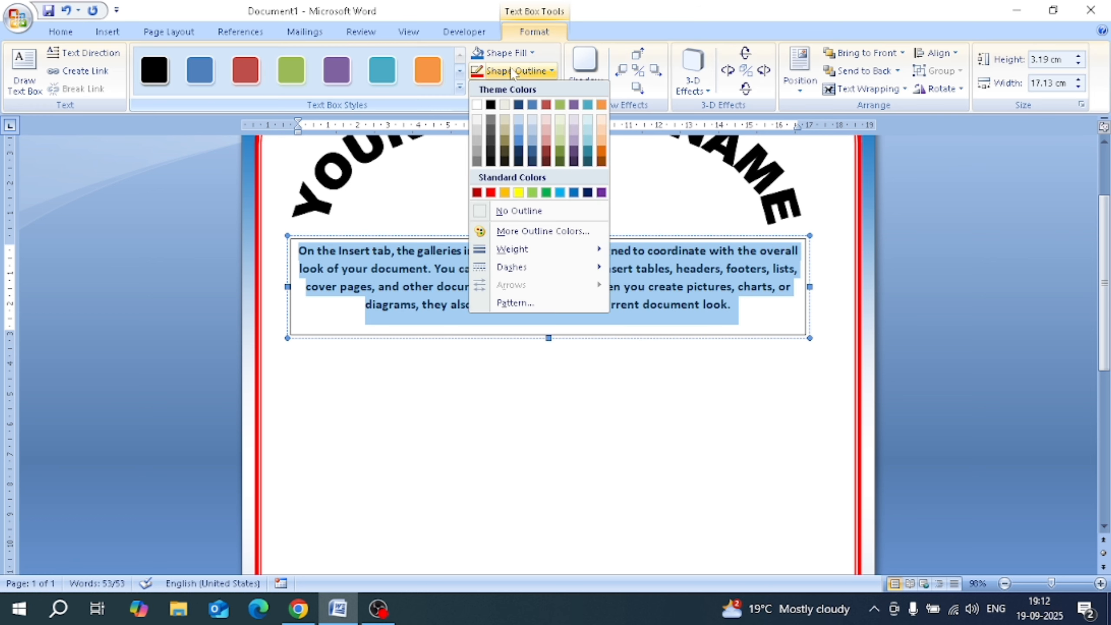
{"action": "left_click", "coordinate": [519, 215]}
{"action": "left_click", "coordinate": [562, 380]}
{"action": "left_click", "coordinate": [550, 305]}
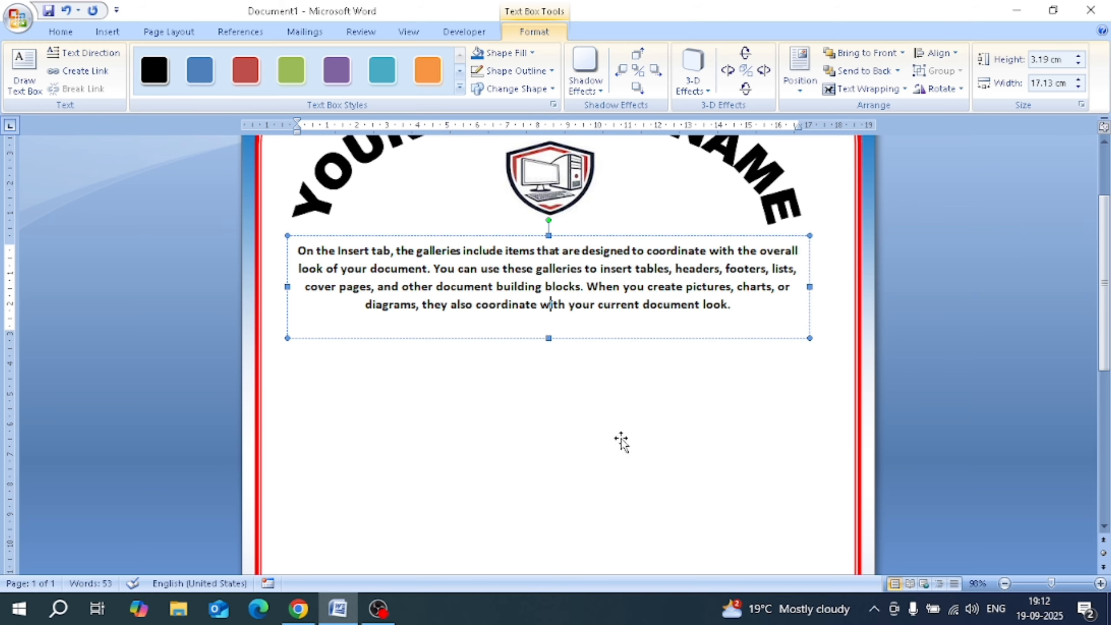
{"action": "scroll", "coordinate": [539, 420], "scroll_direction": "up", "scroll_amount": 1}
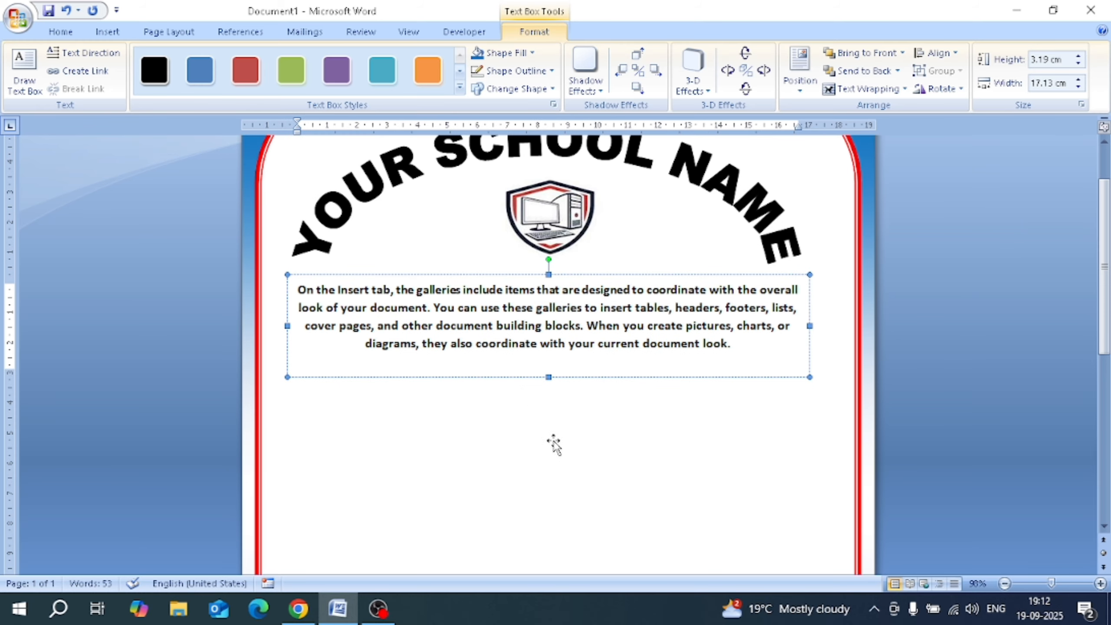
{"action": "left_click", "coordinate": [560, 451]}
{"action": "scroll", "coordinate": [577, 468], "scroll_direction": "up", "scroll_amount": 1}
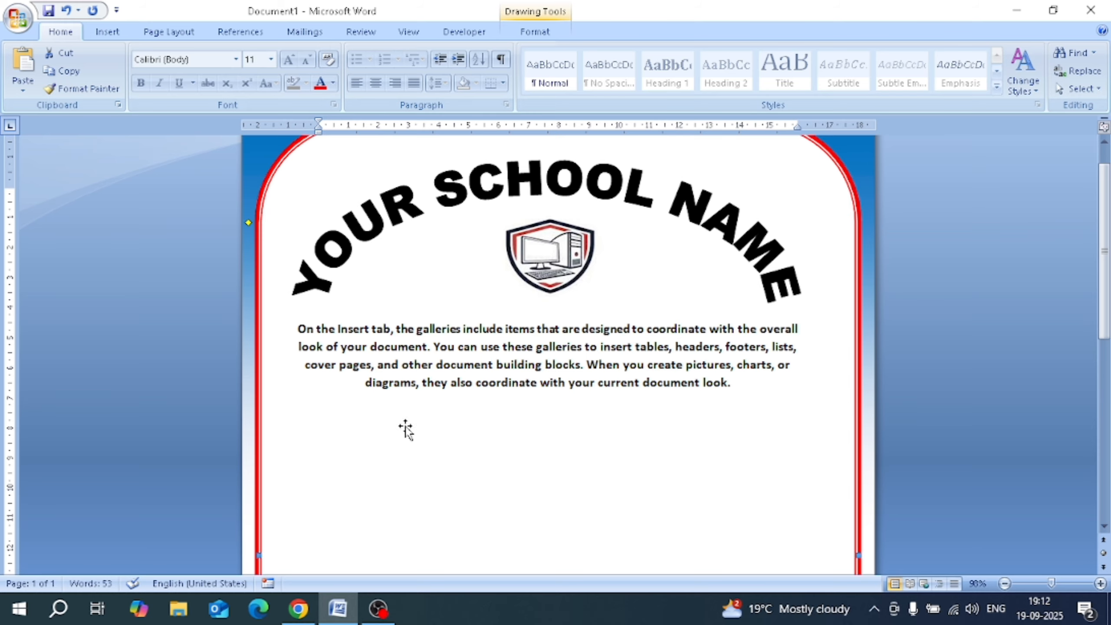
Try to insert the picture "download (2)" from the Downloads folder and move it below the paragraph, and undo the attempt.
{"action": "scroll", "coordinate": [405, 426], "scroll_direction": "down", "scroll_amount": 2}
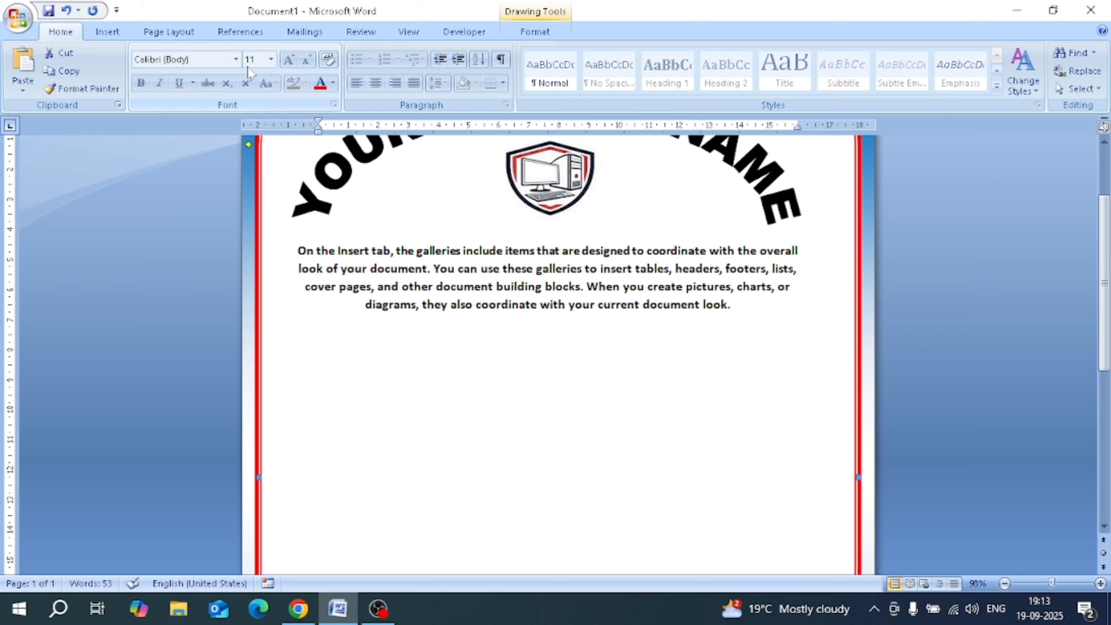
{"action": "left_click", "coordinate": [109, 33]}
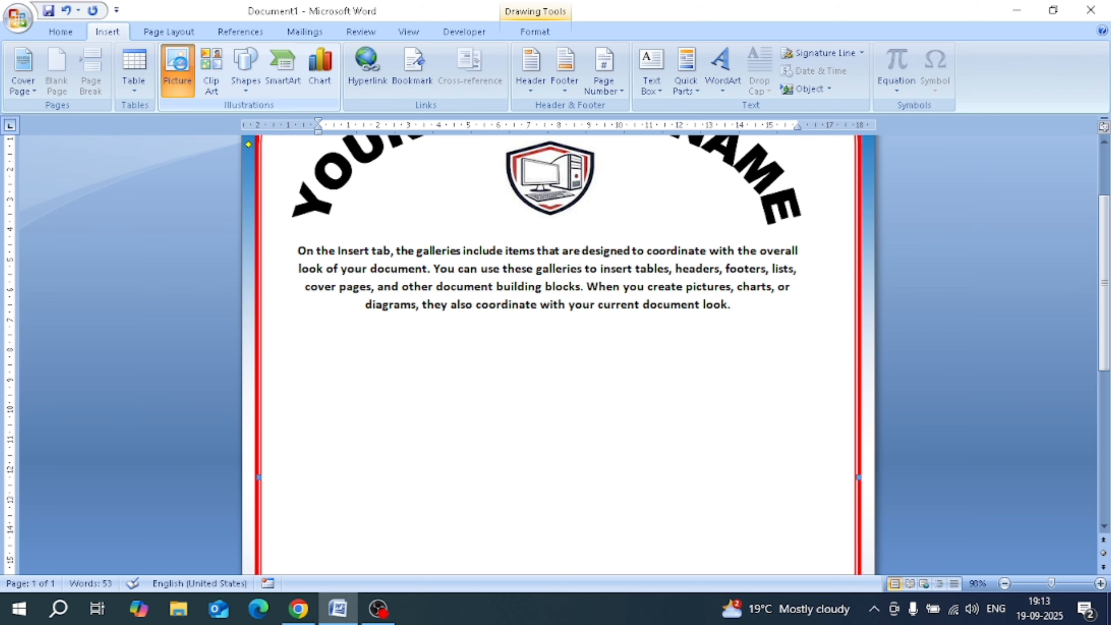
{"action": "left_click", "coordinate": [178, 68]}
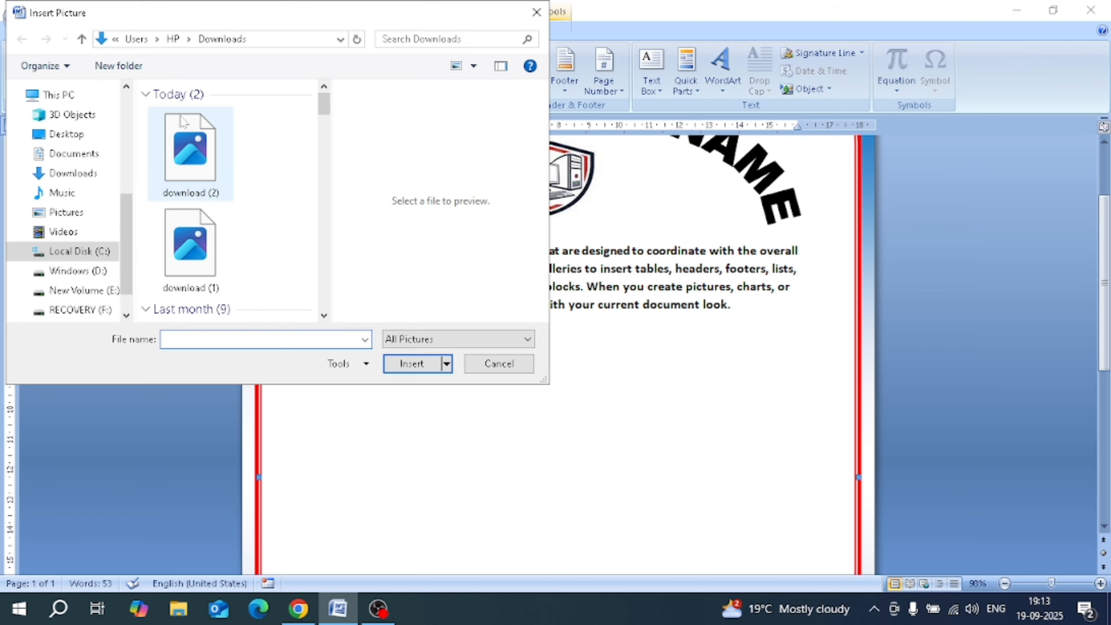
{"action": "left_click", "coordinate": [187, 147]}
{"action": "left_click", "coordinate": [407, 364]}
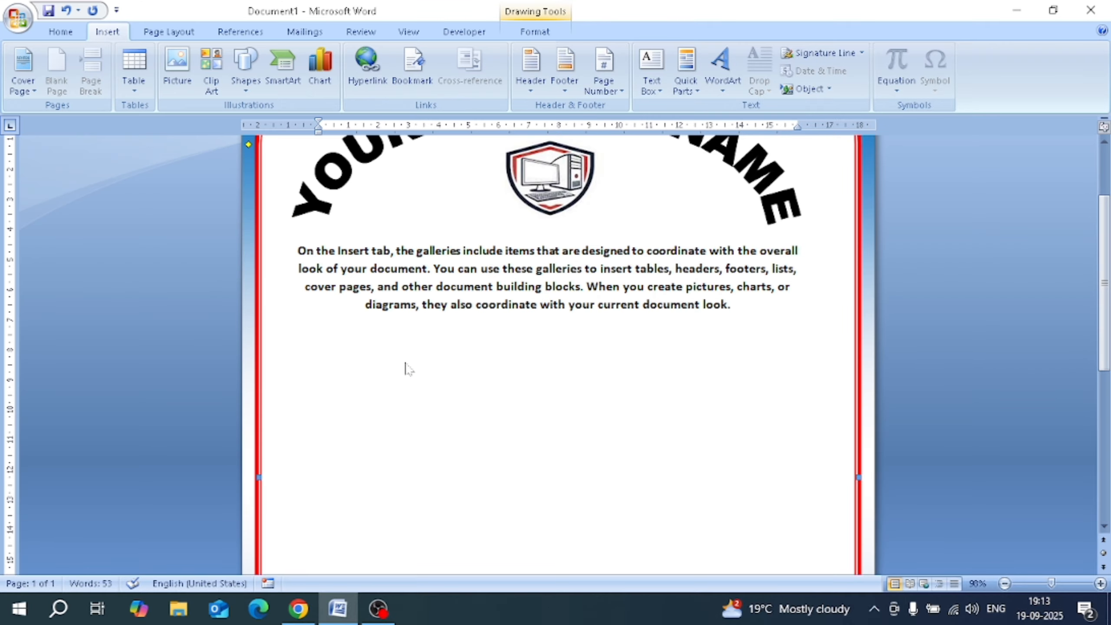
{"action": "mouse_move", "coordinate": [386, 197]}
{"action": "left_mouse_down"}
{"action": "mouse_move", "coordinate": [457, 290]}
{"action": "mouse_move", "coordinate": [568, 397]}
{"action": "mouse_move", "coordinate": [553, 389]}
{"action": "left_mouse_up"}
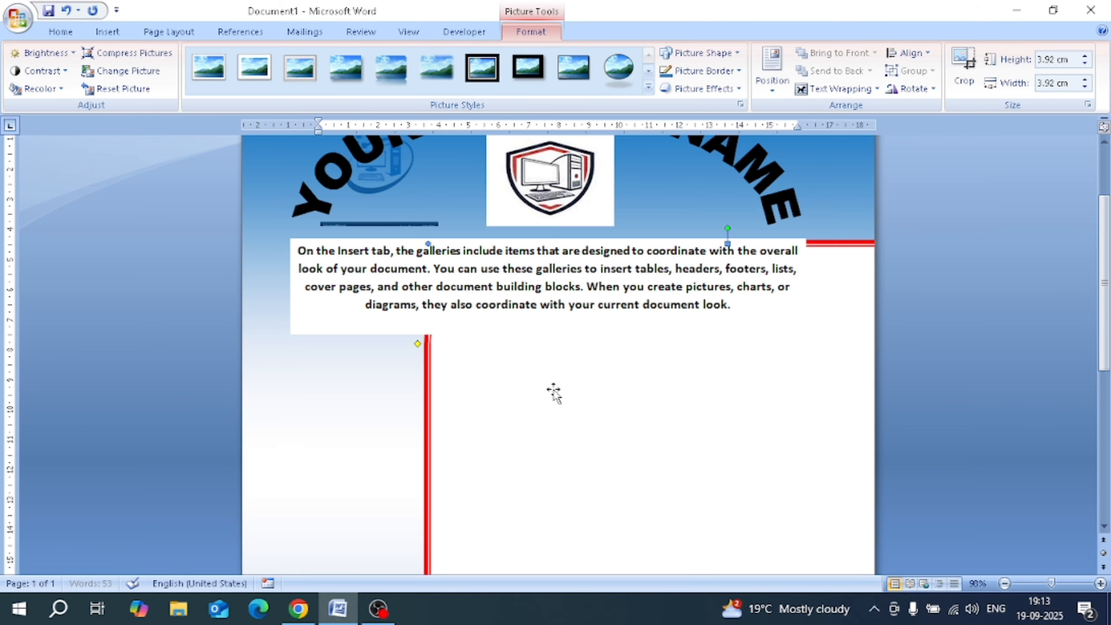
{"action": "key", "text": "ctrl+z"}
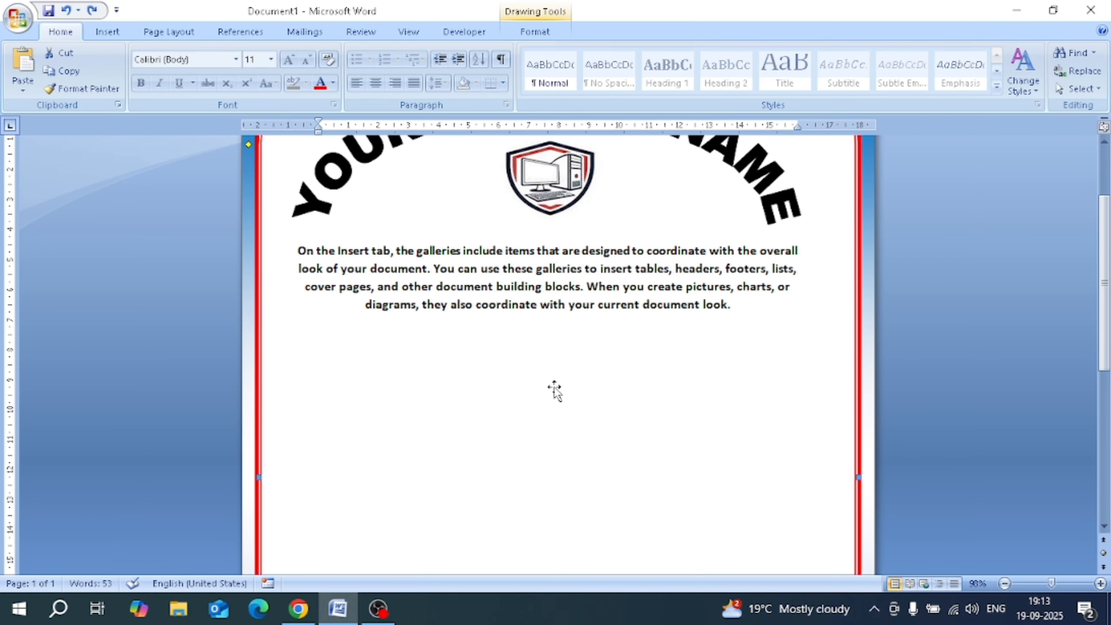
Insert the picture "download (2)" from the Downloads folder.
{"action": "scroll", "coordinate": [370, 169], "scroll_direction": "up", "scroll_amount": 3}
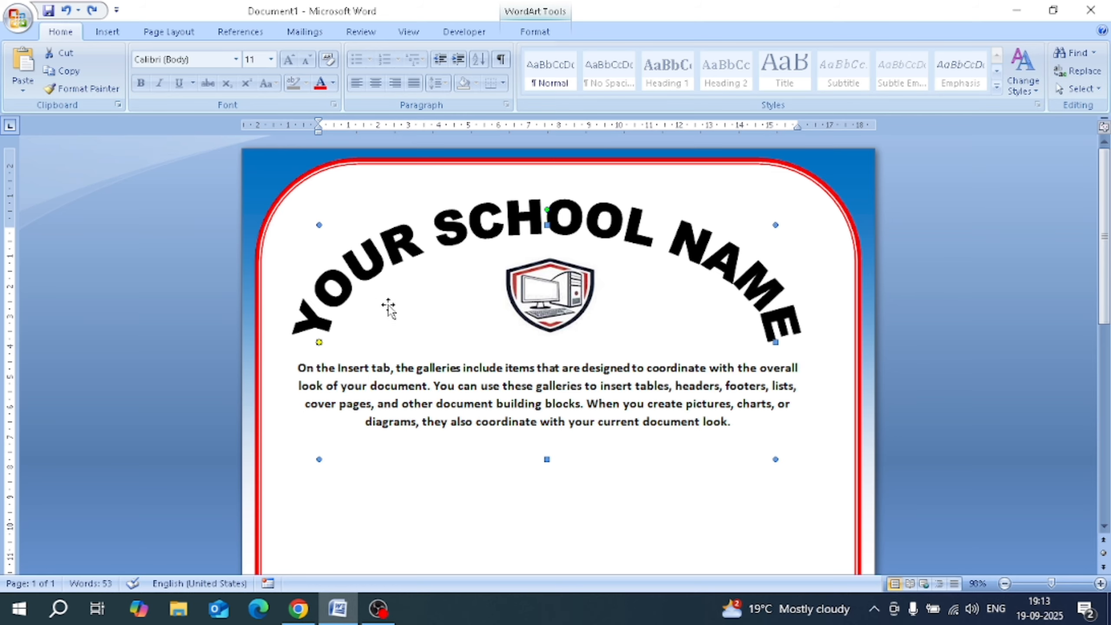
{"action": "left_click", "coordinate": [107, 31]}
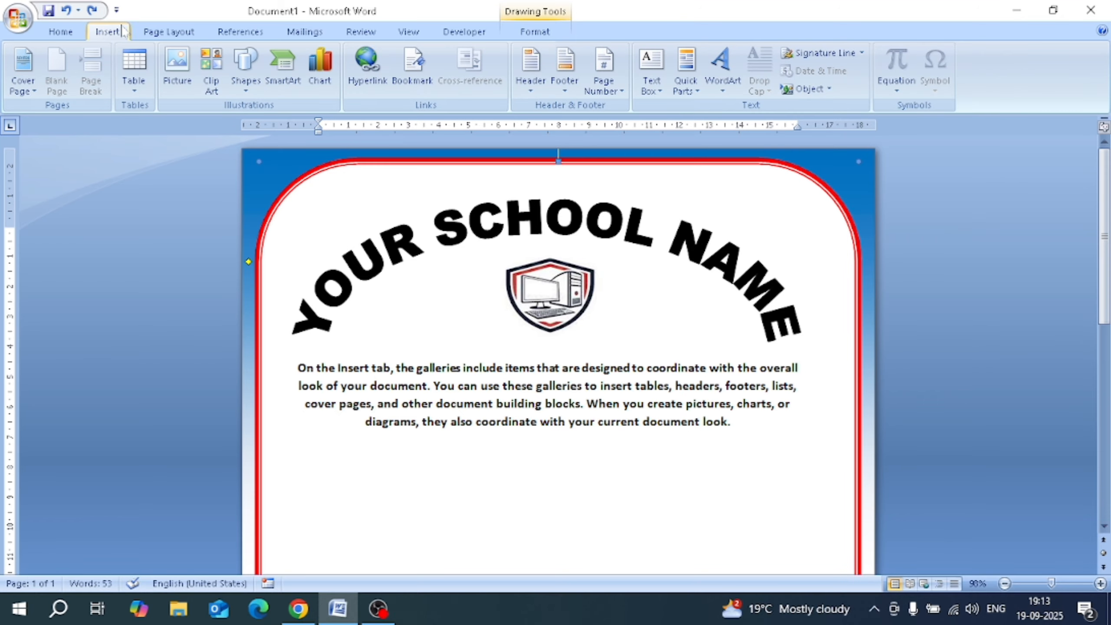
{"action": "left_click", "coordinate": [175, 66]}
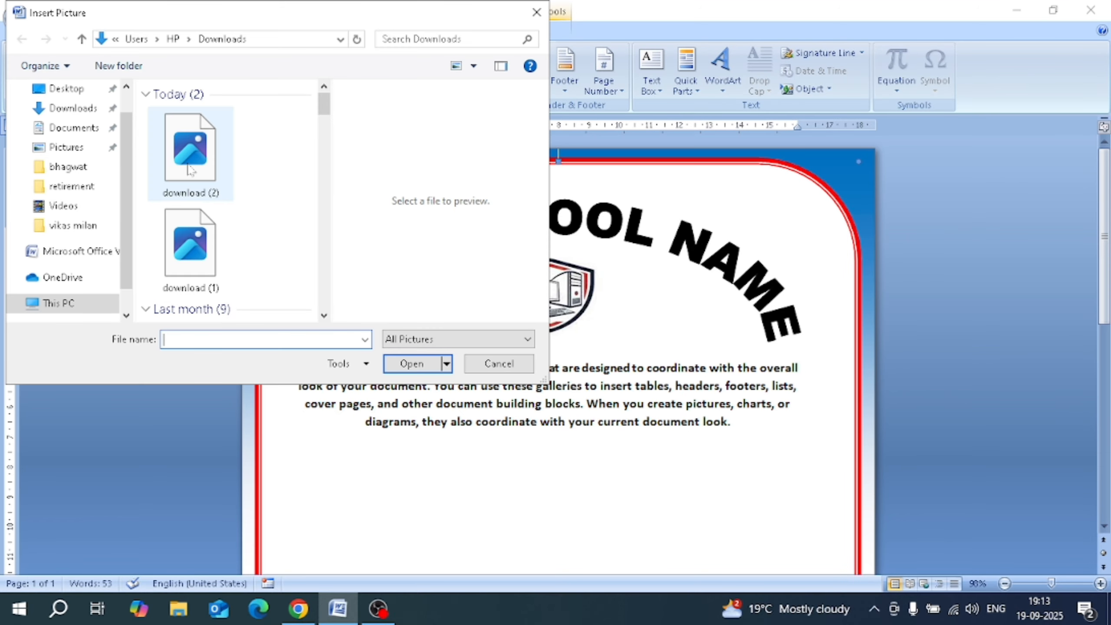
{"action": "left_click", "coordinate": [186, 154]}
{"action": "left_click", "coordinate": [411, 363]}
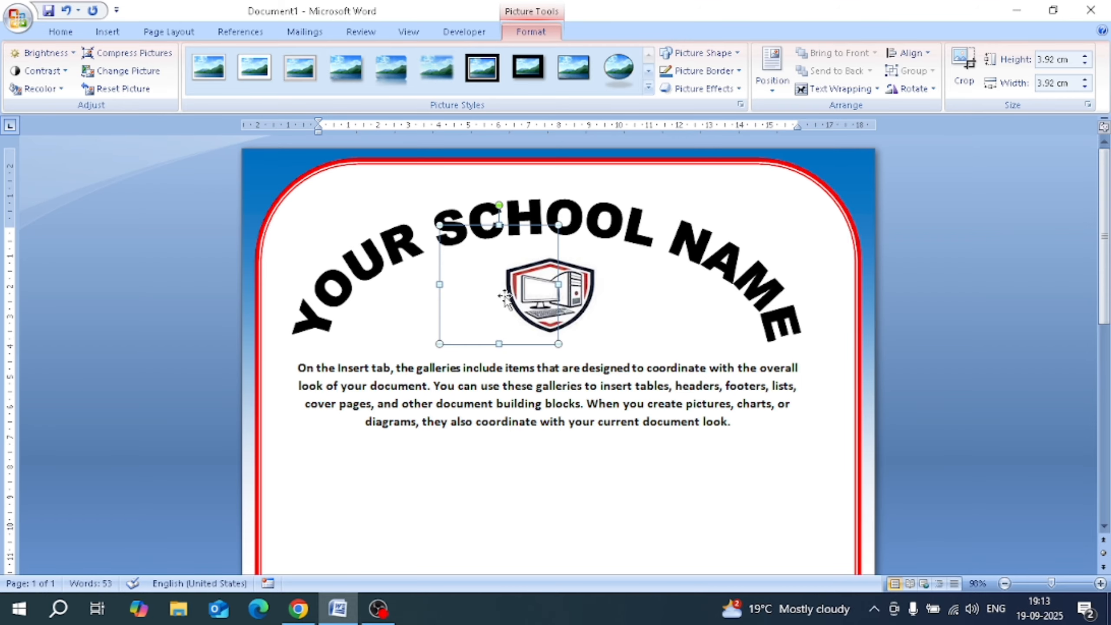
Set the blue computer logo picture in front of text and move it directly below the middle of the paragraph.
{"action": "left_click", "coordinate": [860, 90]}
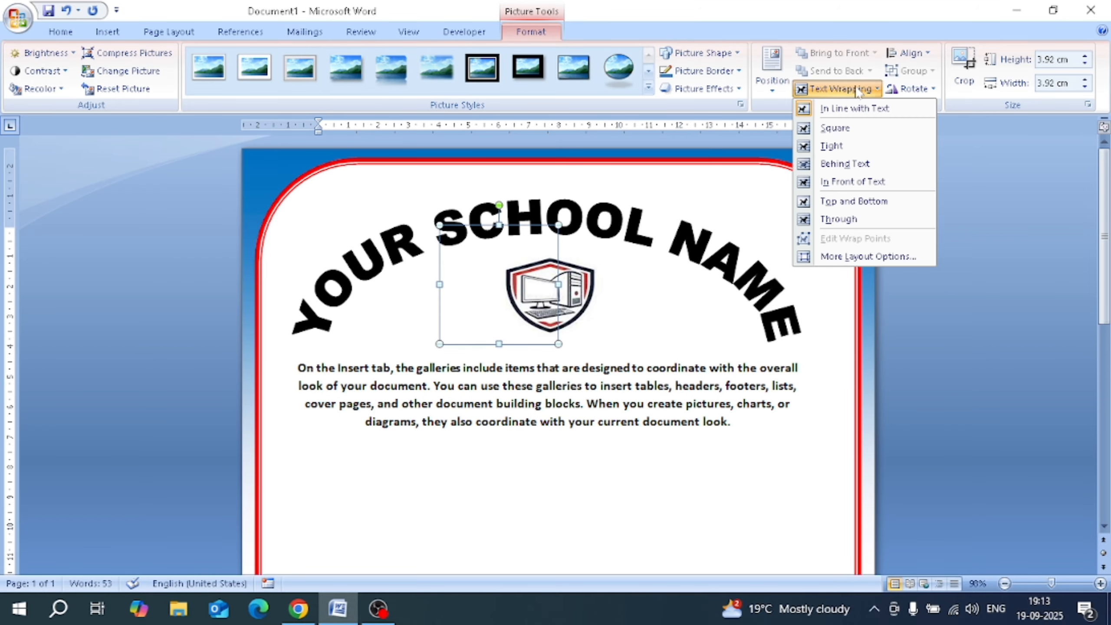
{"action": "left_click", "coordinate": [831, 181]}
{"action": "left_click_drag", "start_coordinate": [503, 284], "coordinate": [533, 482]}
{"action": "scroll", "coordinate": [536, 413], "scroll_direction": "down", "scroll_amount": 1}
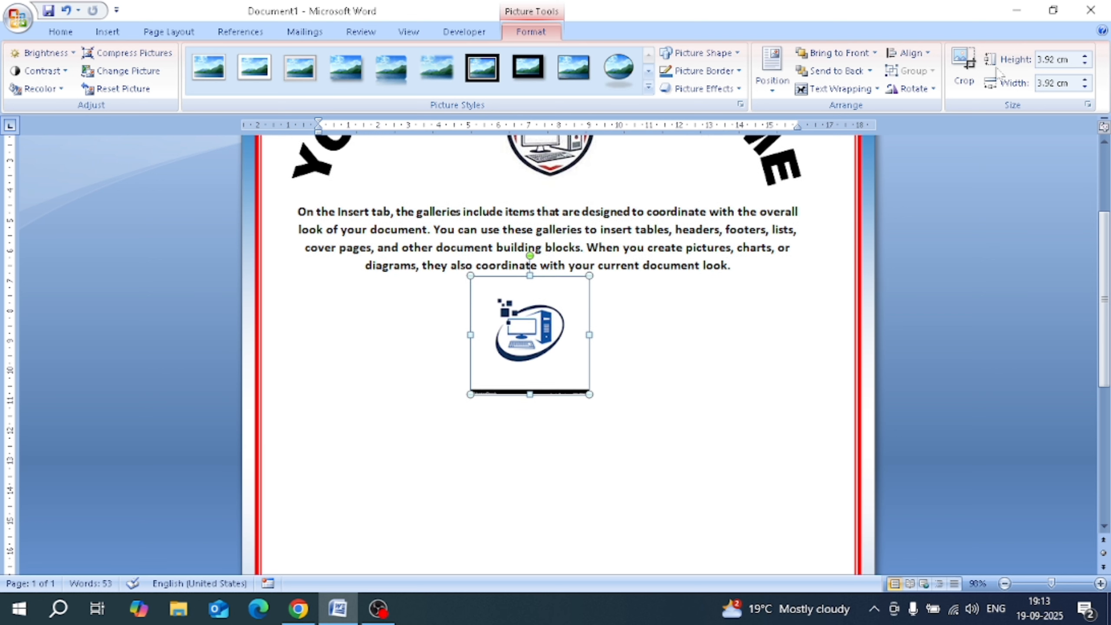
Crop the blank margins on all four sides of the blue computer logo, including the black strip along its lower edge.
{"action": "left_click", "coordinate": [963, 68]}
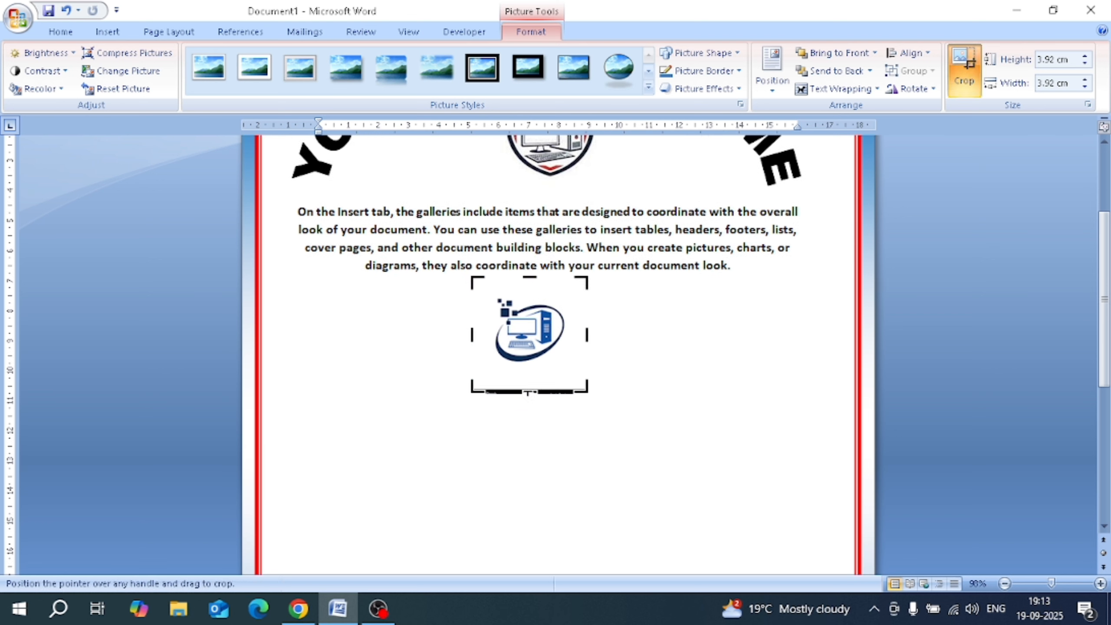
{"action": "left_click_drag", "start_coordinate": [529, 392], "coordinate": [529, 365]}
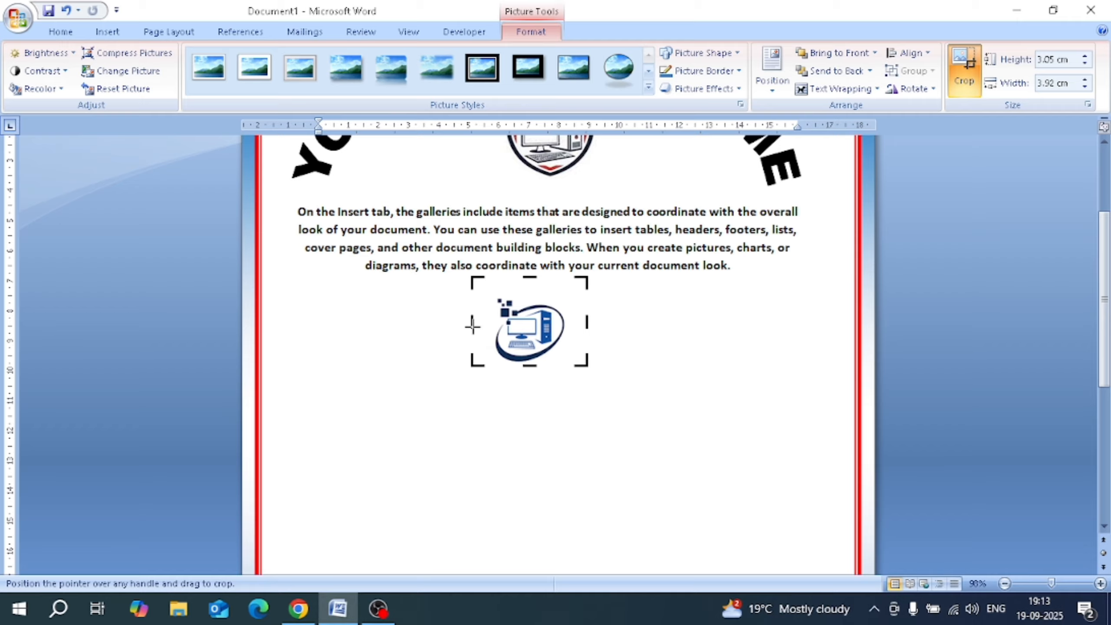
{"action": "left_click_drag", "start_coordinate": [473, 326], "coordinate": [488, 326]}
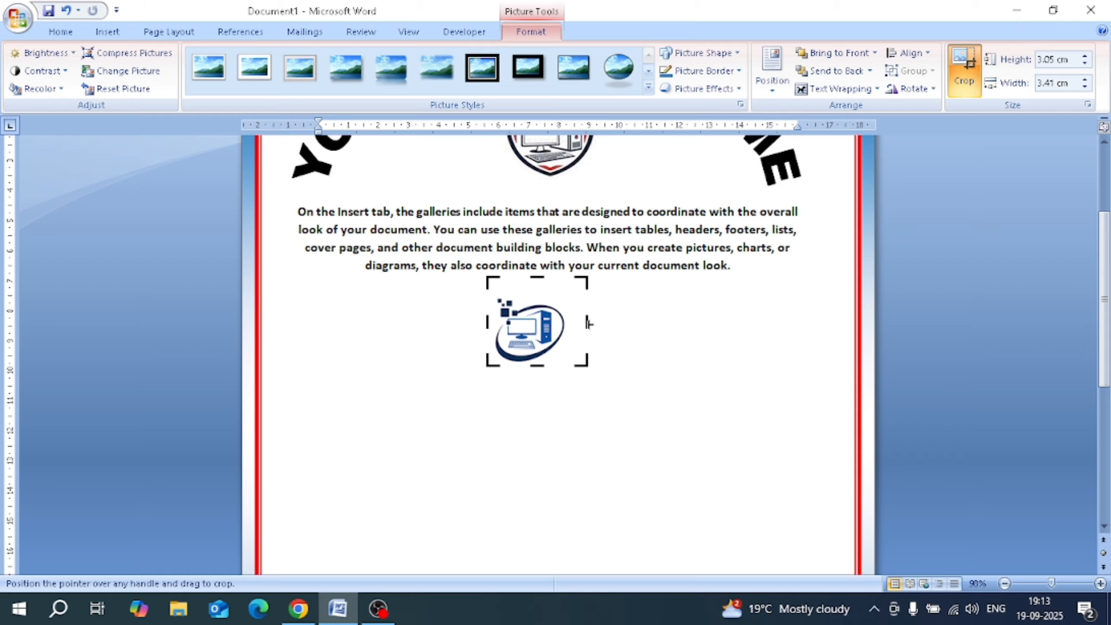
{"action": "left_click_drag", "start_coordinate": [588, 323], "coordinate": [572, 324]}
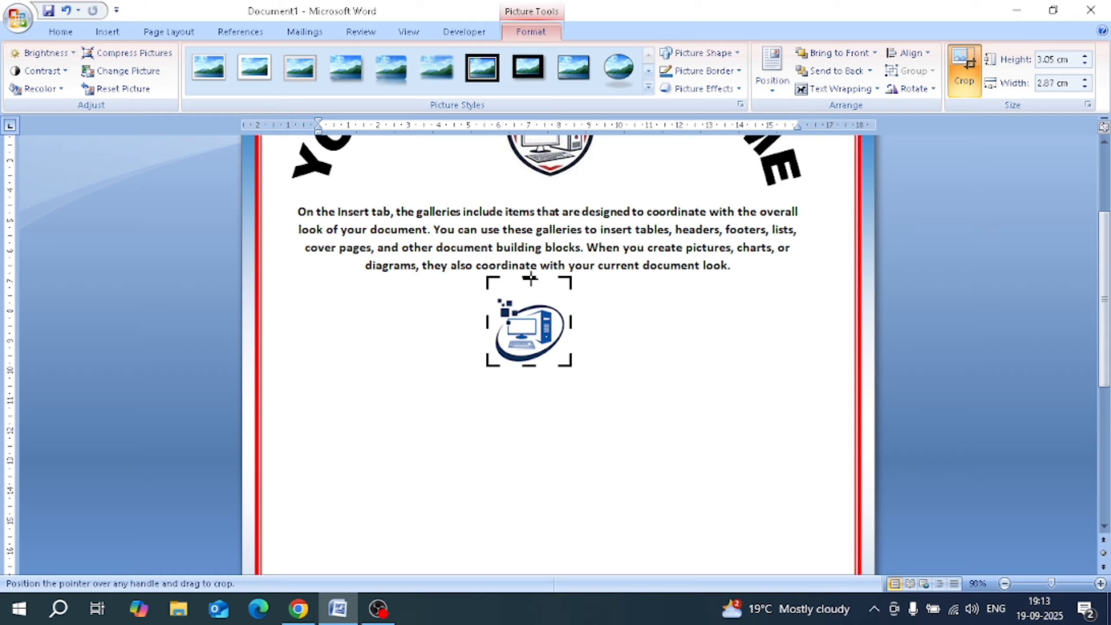
{"action": "left_click_drag", "start_coordinate": [531, 278], "coordinate": [531, 292]}
{"action": "left_click", "coordinate": [636, 326]}
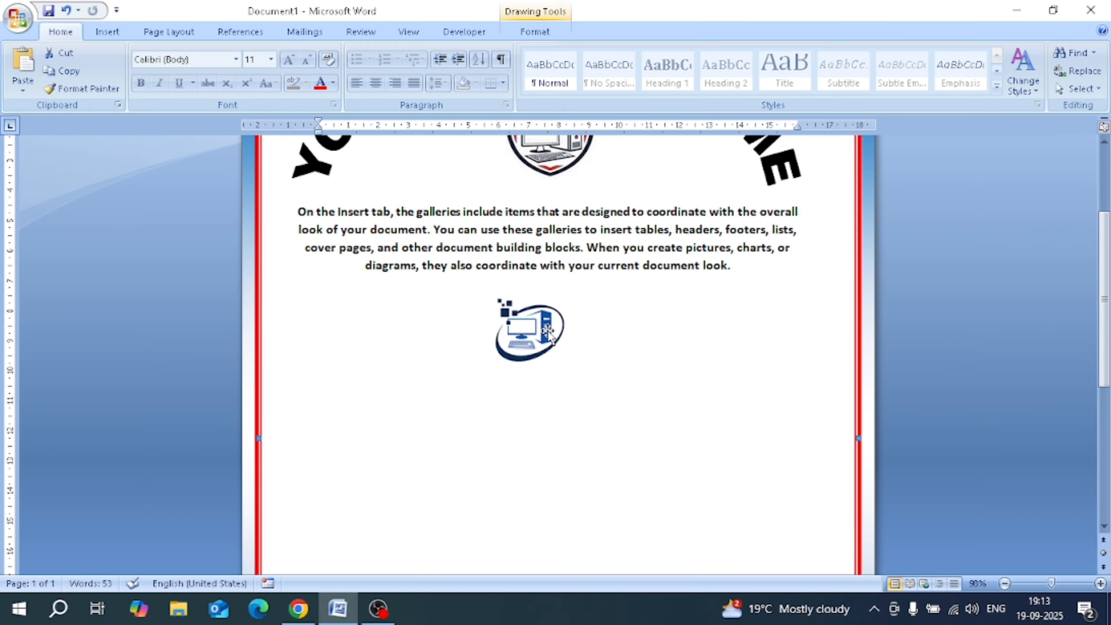
Enlarge the cropped blue computer logo below the paragraph to about 4.03 cm high and 5.95 cm wide.
{"action": "double_click", "coordinate": [548, 331]}
{"action": "left_click_drag", "start_coordinate": [580, 378], "coordinate": [637, 350]}
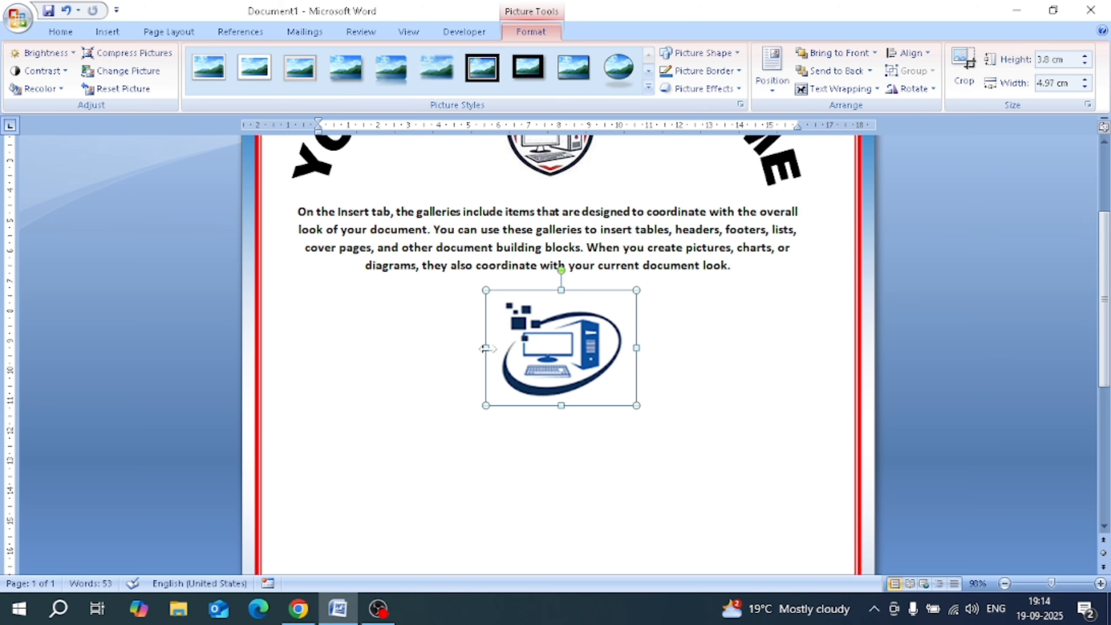
{"action": "left_click_drag", "start_coordinate": [486, 349], "coordinate": [457, 348]}
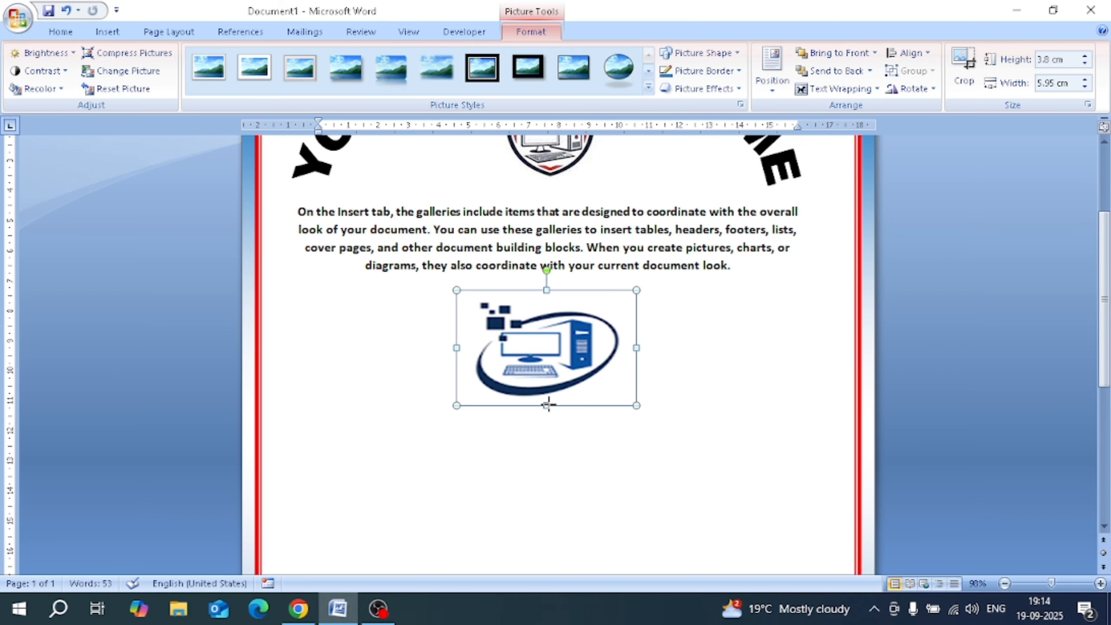
{"action": "left_click_drag", "start_coordinate": [548, 407], "coordinate": [551, 414]}
{"action": "scroll", "coordinate": [739, 417], "scroll_direction": "down", "scroll_amount": 10}
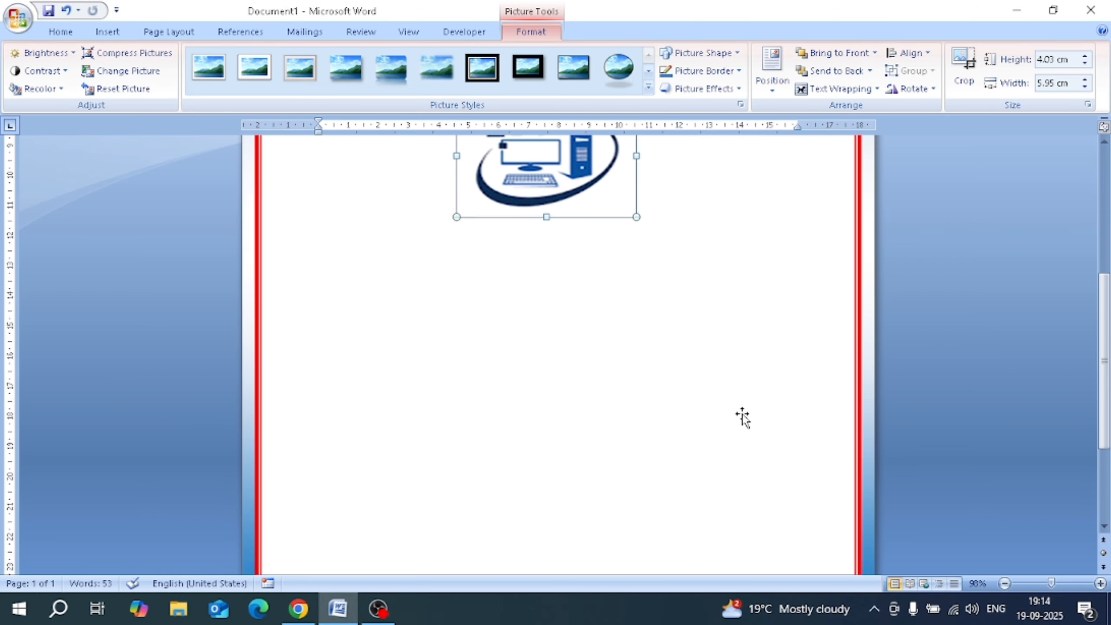
{"action": "scroll", "coordinate": [710, 395], "scroll_direction": "down", "scroll_amount": 2}
{"action": "scroll", "coordinate": [674, 385], "scroll_direction": "up", "scroll_amount": 5}
{"action": "left_click", "coordinate": [457, 350]}
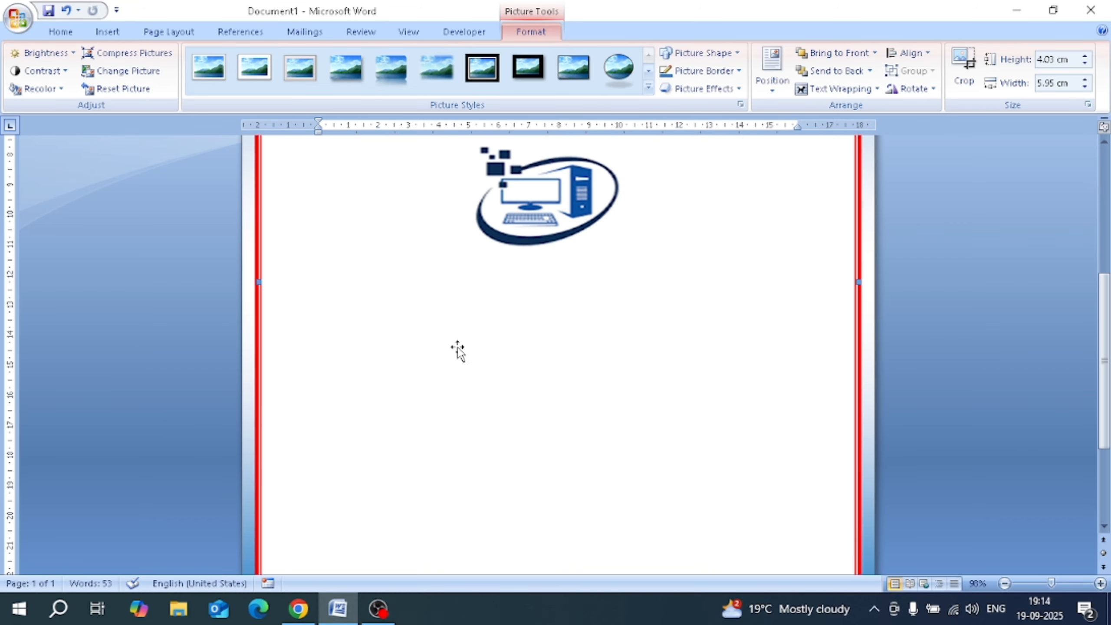
Start a WordArt in the orange-yellow gradient style with size 18 and the text "PROJECT REPORT".
{"action": "left_click", "coordinate": [110, 31]}
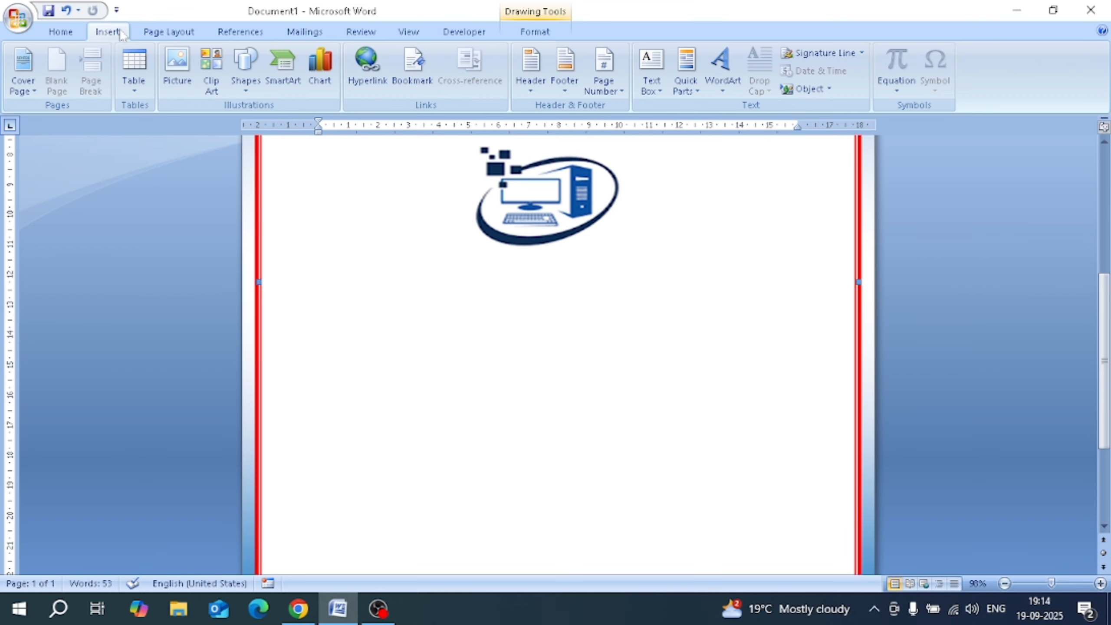
{"action": "left_click", "coordinate": [722, 90]}
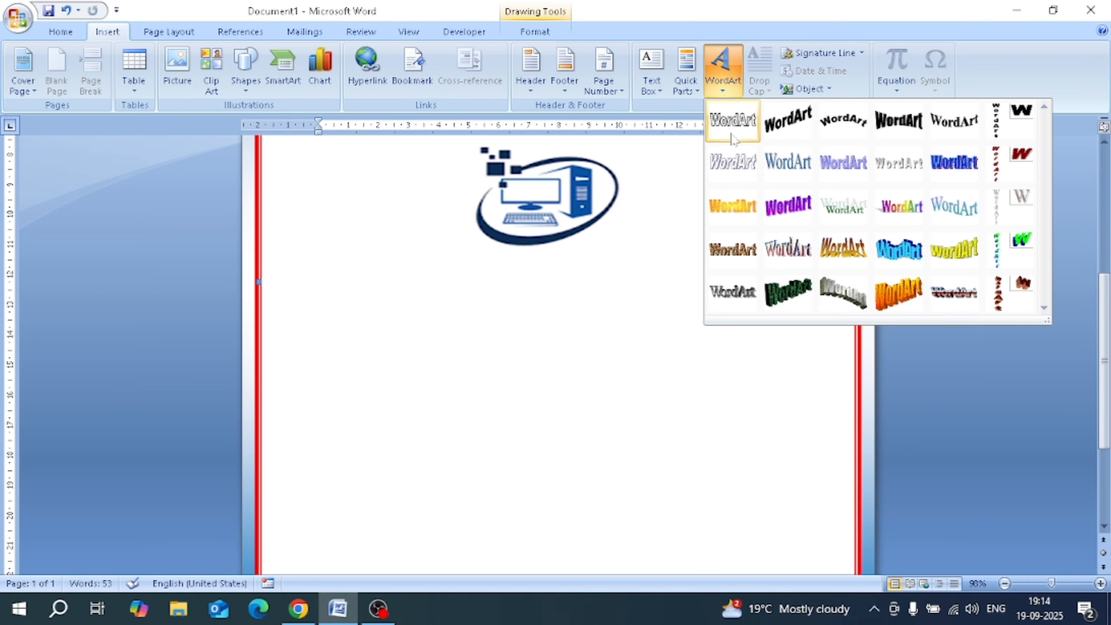
{"action": "left_click", "coordinate": [733, 206]}
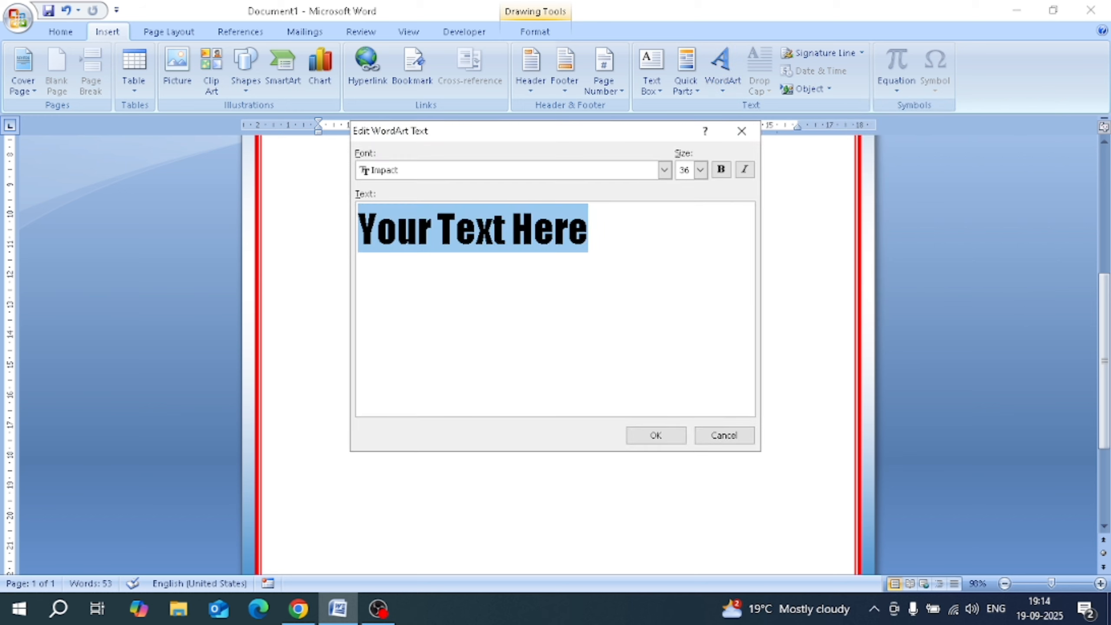
{"action": "left_click", "coordinate": [700, 170]}
{"action": "left_click", "coordinate": [685, 192]}
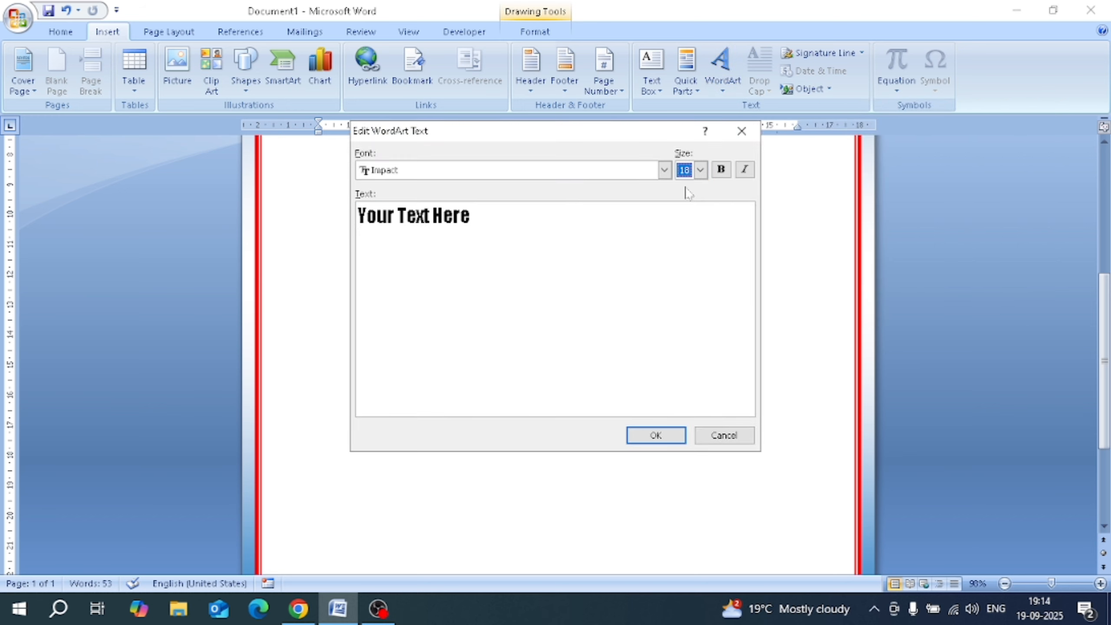
{"action": "key", "text": "ctrl+a"}
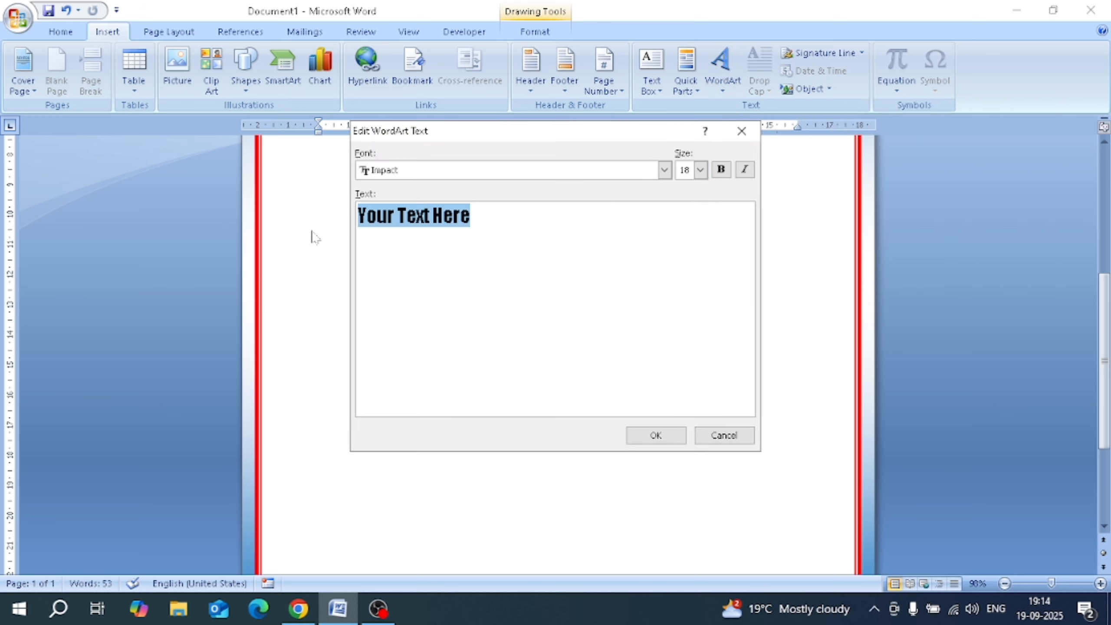
{"action": "type", "text": "PR"}
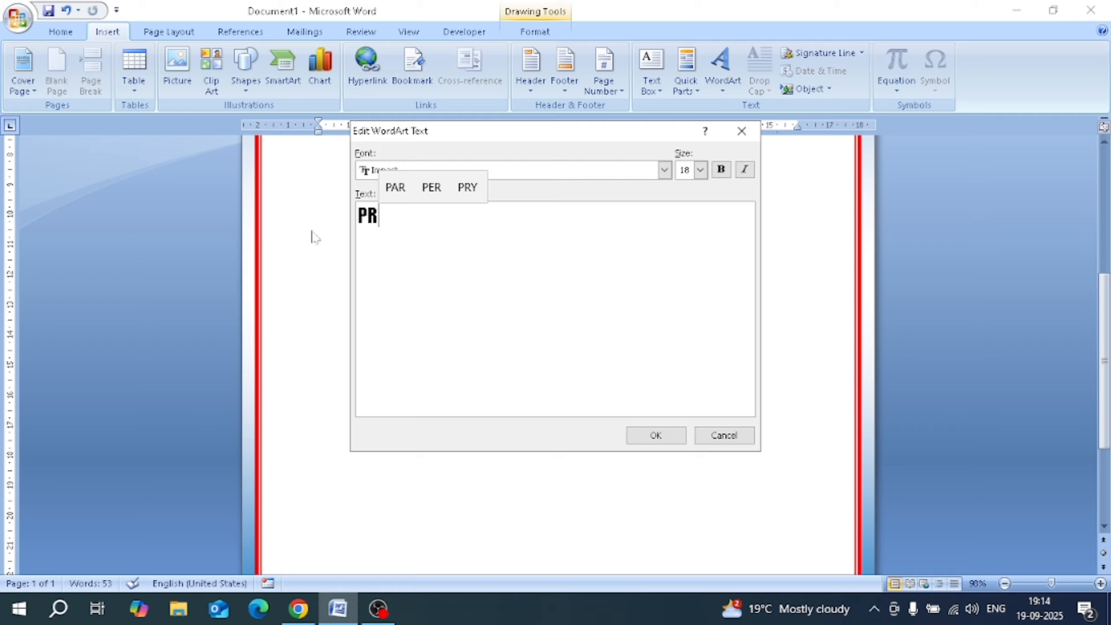
{"action": "type", "text": "OJECT"}
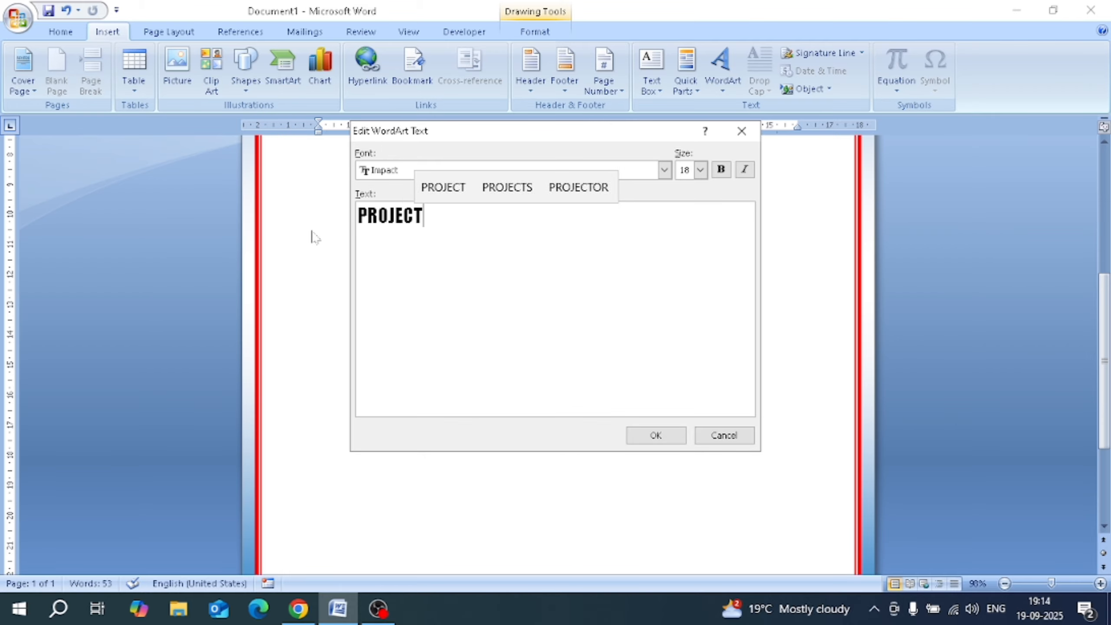
{"action": "type", "text": " REPORT"}
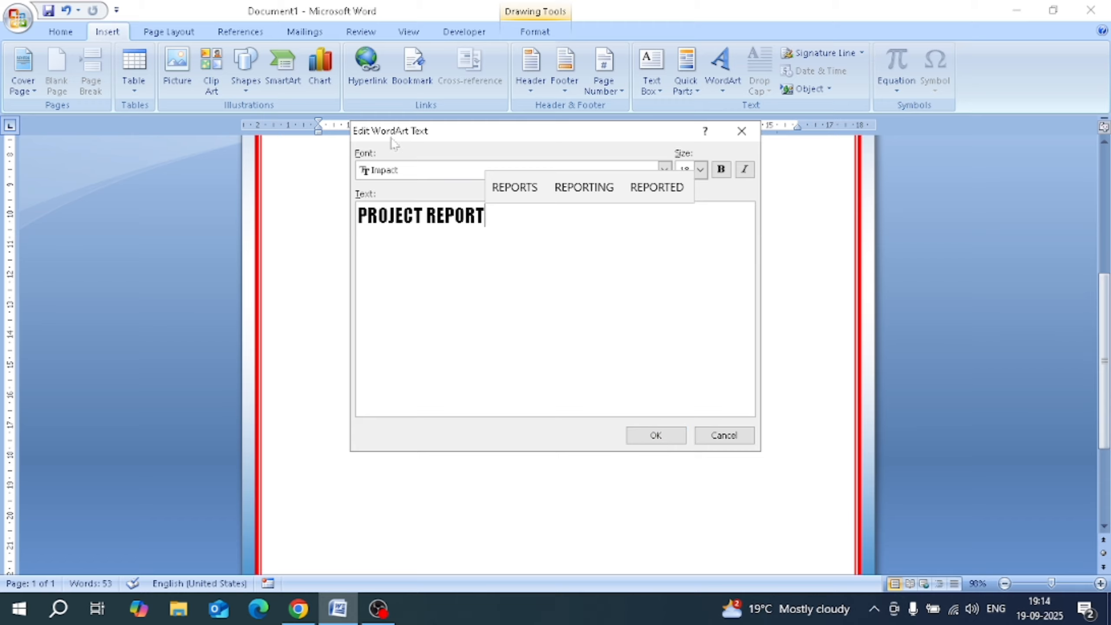
Set the WordArt font to Freestyle Script and insert it into the page.
{"action": "left_click", "coordinate": [668, 171]}
{"action": "left_click", "coordinate": [665, 169]}
{"action": "scroll", "coordinate": [573, 184], "scroll_direction": "up", "scroll_amount": 6}
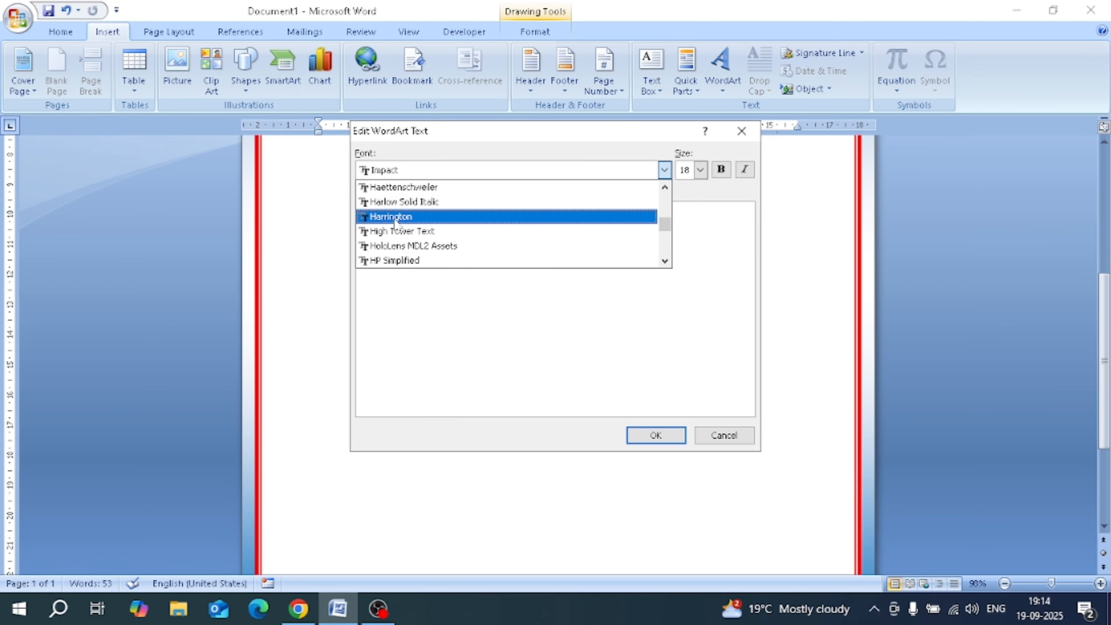
{"action": "scroll", "coordinate": [405, 210], "scroll_direction": "up", "scroll_amount": 2}
{"action": "left_click", "coordinate": [404, 205]}
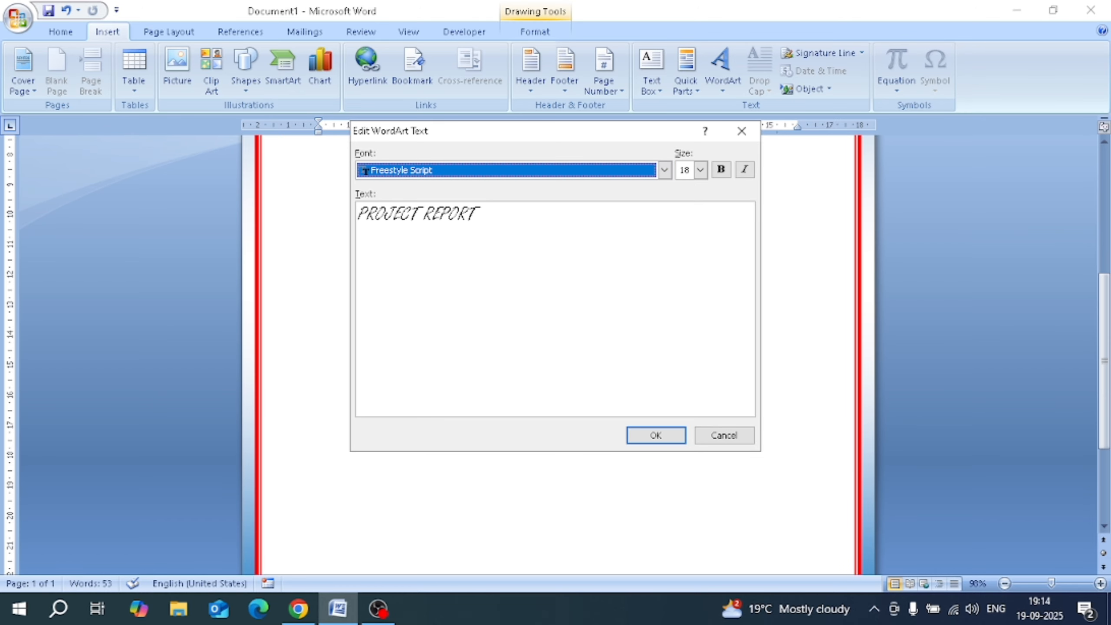
{"action": "left_click", "coordinate": [652, 435]}
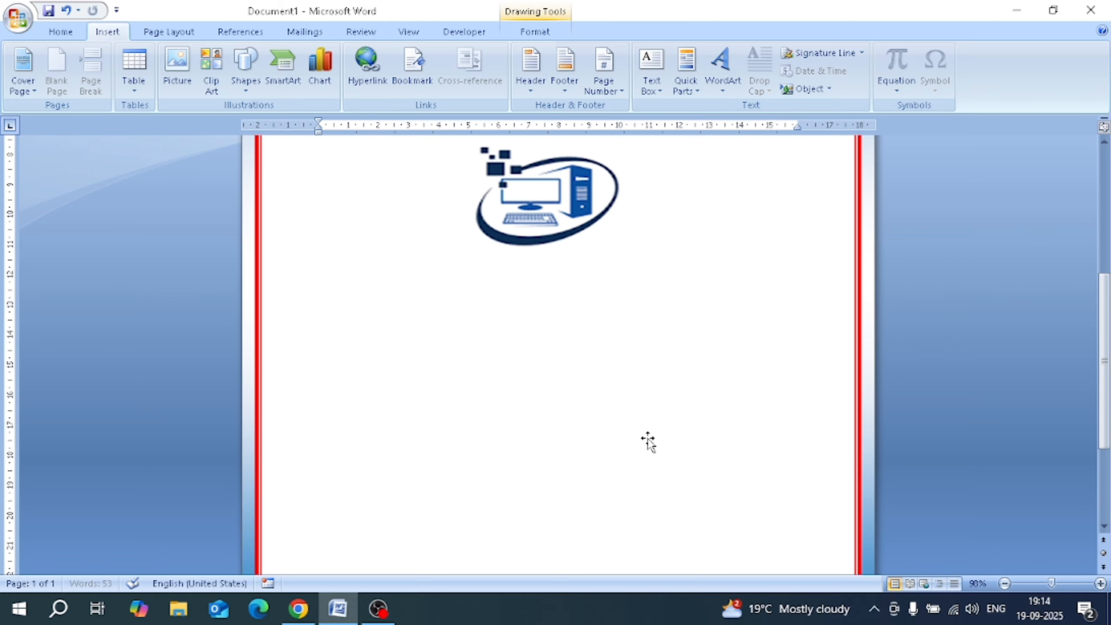
Set the text wrapping of the PROJECT REPORT WordArt to In Front of Text.
{"action": "scroll", "coordinate": [507, 336], "scroll_direction": "up", "scroll_amount": 3}
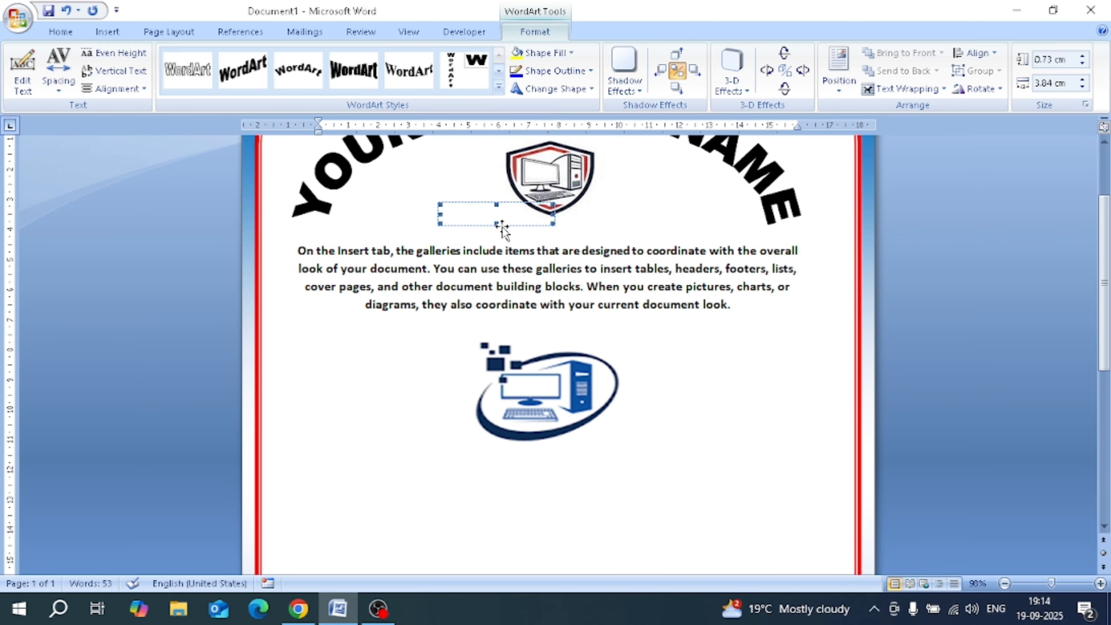
{"action": "left_click", "coordinate": [884, 89]}
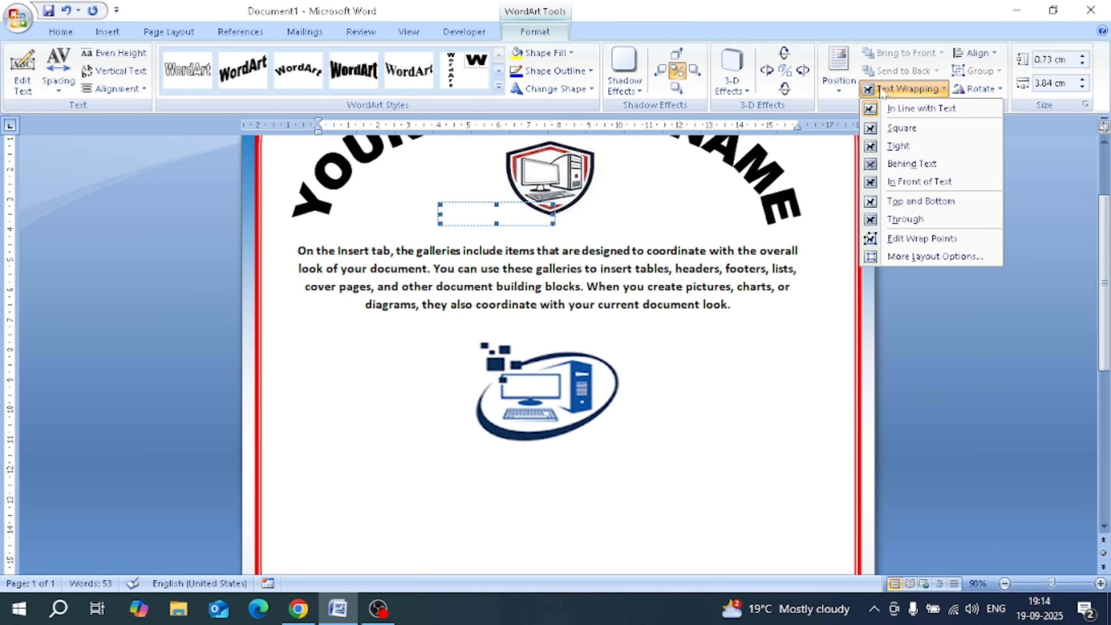
{"action": "left_click", "coordinate": [900, 182]}
Try to move the PROJECT REPORT WordArt below the blue computer logo, and undo the accidental shift of the red frame.
{"action": "mouse_move", "coordinate": [496, 214]}
{"action": "left_mouse_down"}
{"action": "mouse_move", "coordinate": [471, 469]}
{"action": "mouse_move", "coordinate": [508, 186]}
{"action": "mouse_move", "coordinate": [504, 208]}
{"action": "left_mouse_up"}
{"action": "left_click", "coordinate": [463, 217]}
{"action": "left_click", "coordinate": [464, 217]}
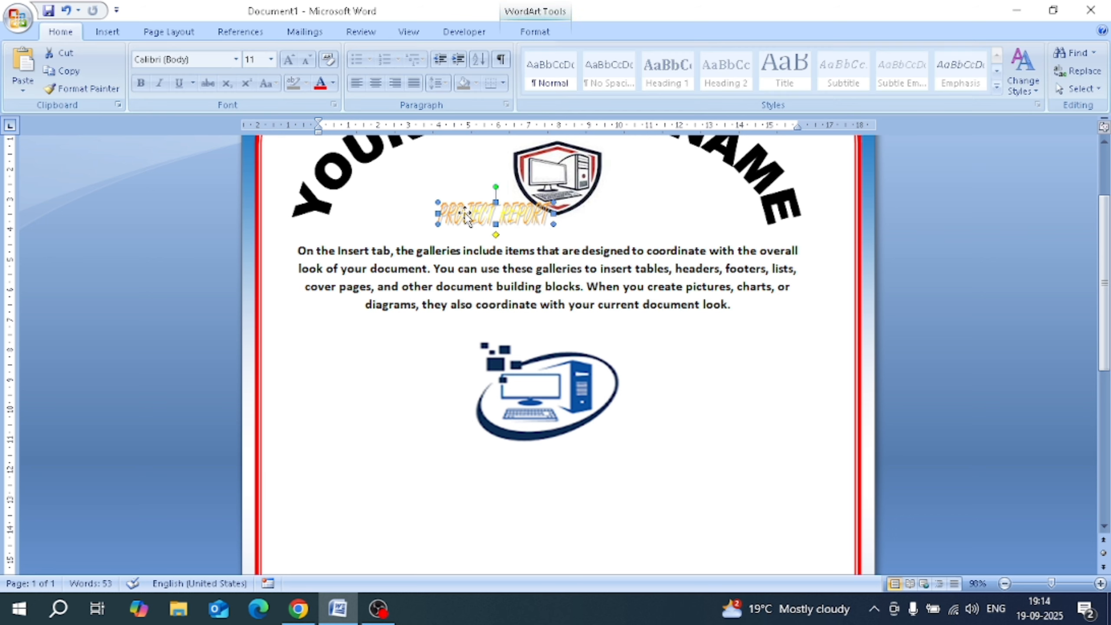
{"action": "left_click", "coordinate": [601, 363]}
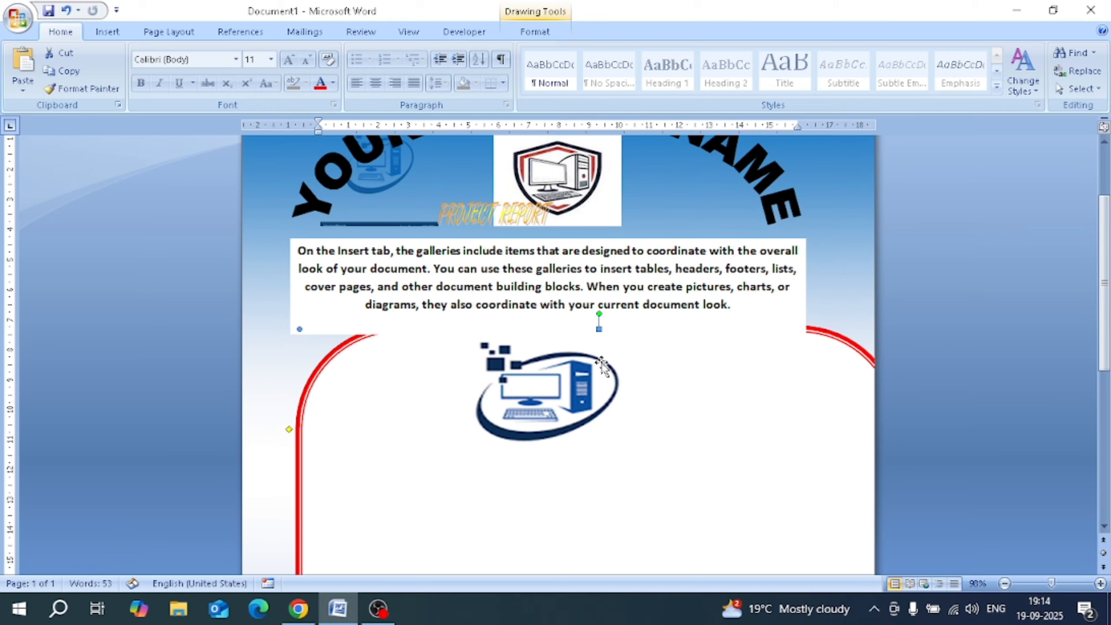
{"action": "key", "text": "ctrl+z"}
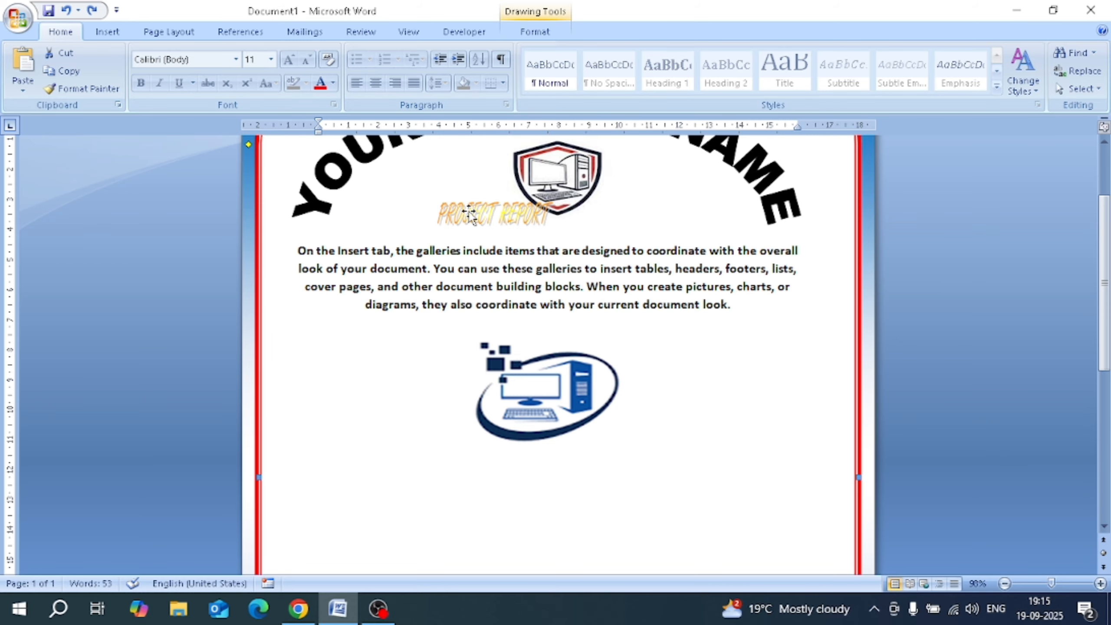
Select the PROJECT REPORT WordArt and reapply the In Front of Text wrapping.
{"action": "left_click", "coordinate": [455, 214]}
{"action": "scroll", "coordinate": [611, 212], "scroll_direction": "up", "scroll_amount": 2}
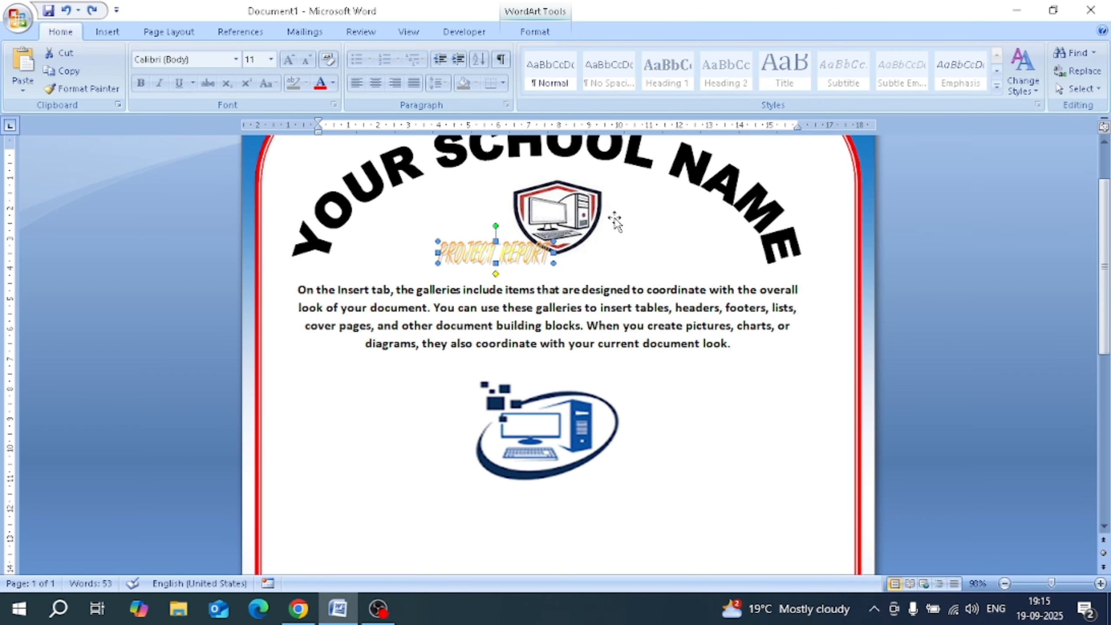
{"action": "left_click", "coordinate": [549, 33]}
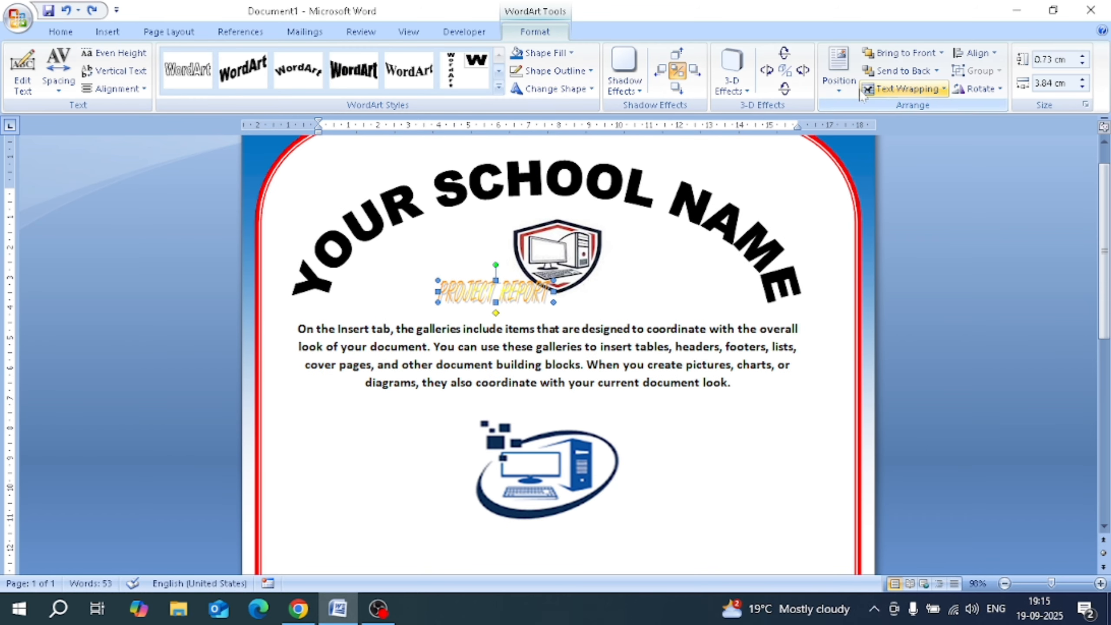
{"action": "left_click", "coordinate": [903, 89]}
{"action": "left_click", "coordinate": [883, 185]}
Nudge the PROJECT REPORT WordArt down in fine steps until it sits between the shield logo and the paragraph.
{"action": "left_click", "coordinate": [491, 287]}
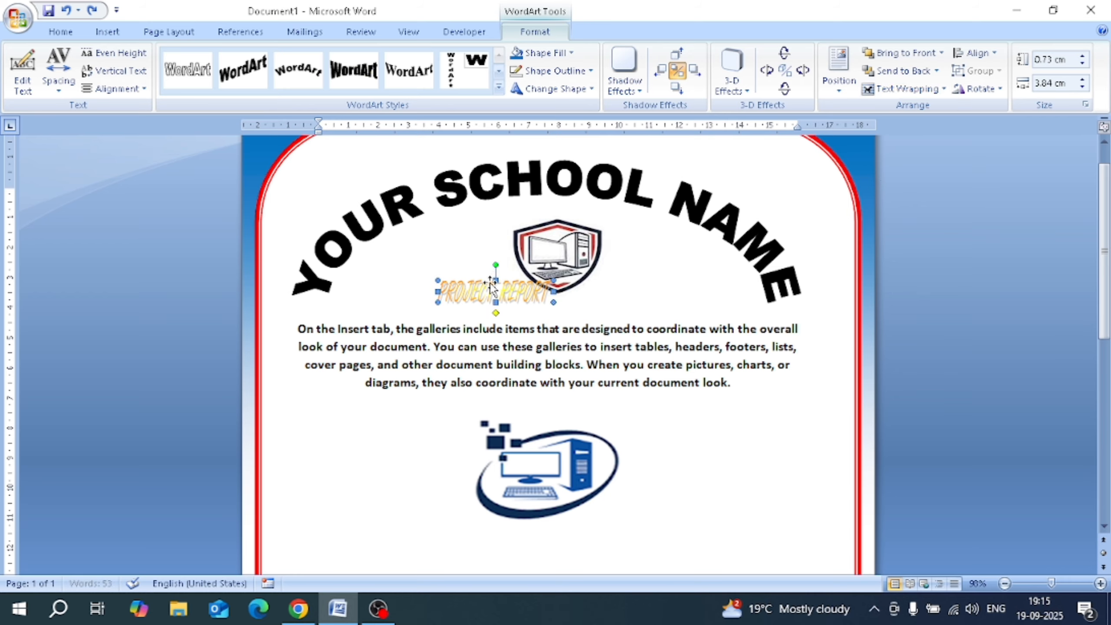
{"action": "key", "text": "ctrl+Down"}
{"action": "key", "text": "ctrl+Down"}
{"action": "key", "text": "ctrl+Down"}
{"action": "key", "text": "ctrl+Down"}
{"action": "key", "text": "ctrl+Down"}
{"action": "key", "text": "ctrl+Down"}
{"action": "key", "text": "ctrl+Down"}
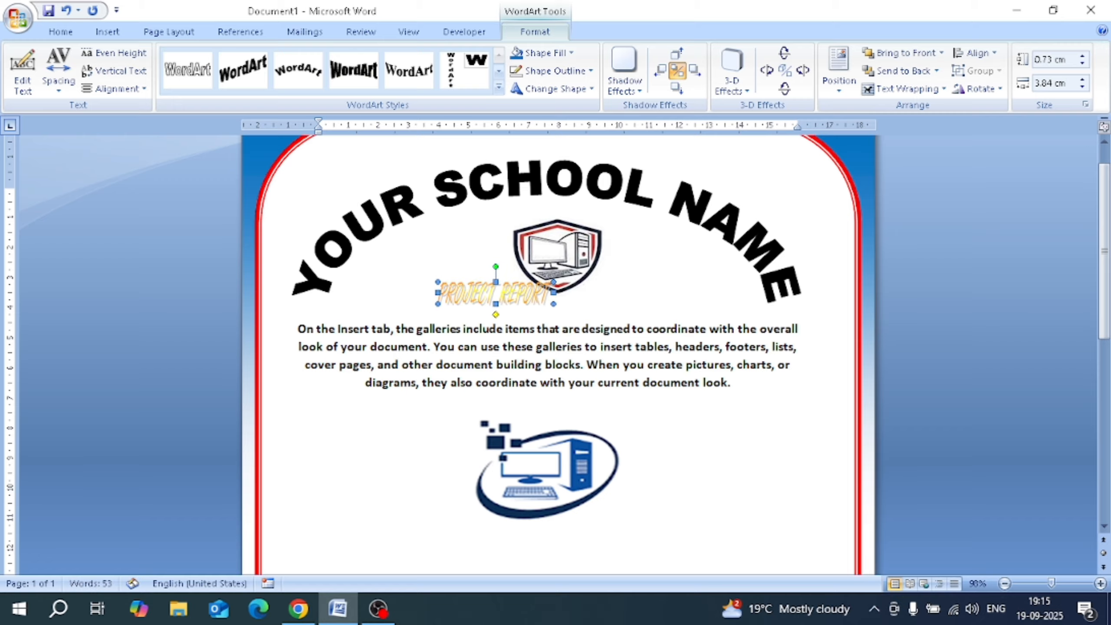
{"action": "key", "text": "ctrl+Down"}
{"action": "key", "text": "ctrl+Down"}
{"action": "key", "text": "ctrl+Down"}
{"action": "key", "text": "ctrl+Down"}
{"action": "key", "text": "ctrl+Down"}
{"action": "key", "text": "ctrl+Down"}
{"action": "key", "text": "ctrl+Down"}
{"action": "key", "text": "ctrl+Down"}
{"action": "key", "text": "ctrl+Down"}
{"action": "key", "text": "ctrl+Down"}
{"action": "key", "text": "ctrl+Down"}
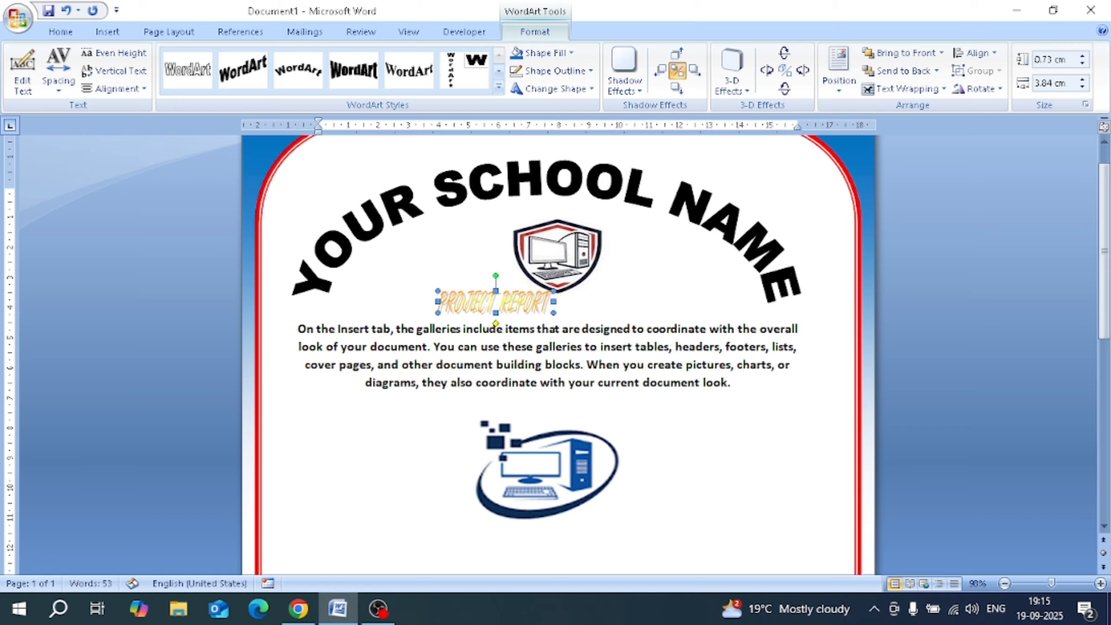
{"action": "key", "text": "ctrl+Down"}
{"action": "key", "text": "ctrl+Down"}
{"action": "key", "text": "ctrl+Down"}
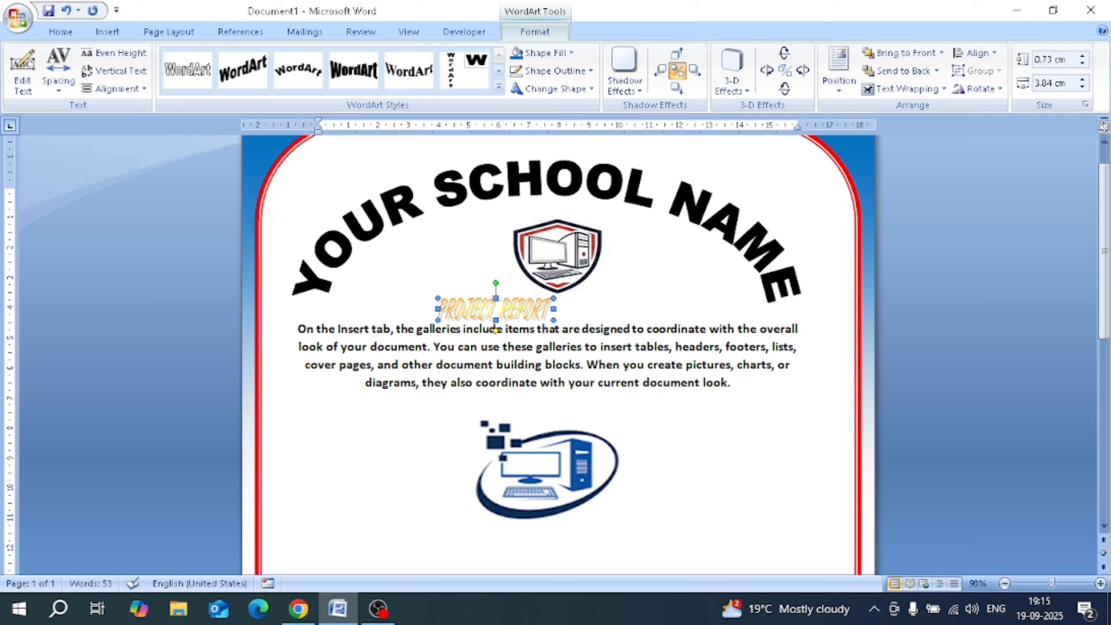
Reselect the PROJECT REPORT WordArt and nudge it down onto the first line of the paragraph.
{"action": "left_click", "coordinate": [466, 316]}
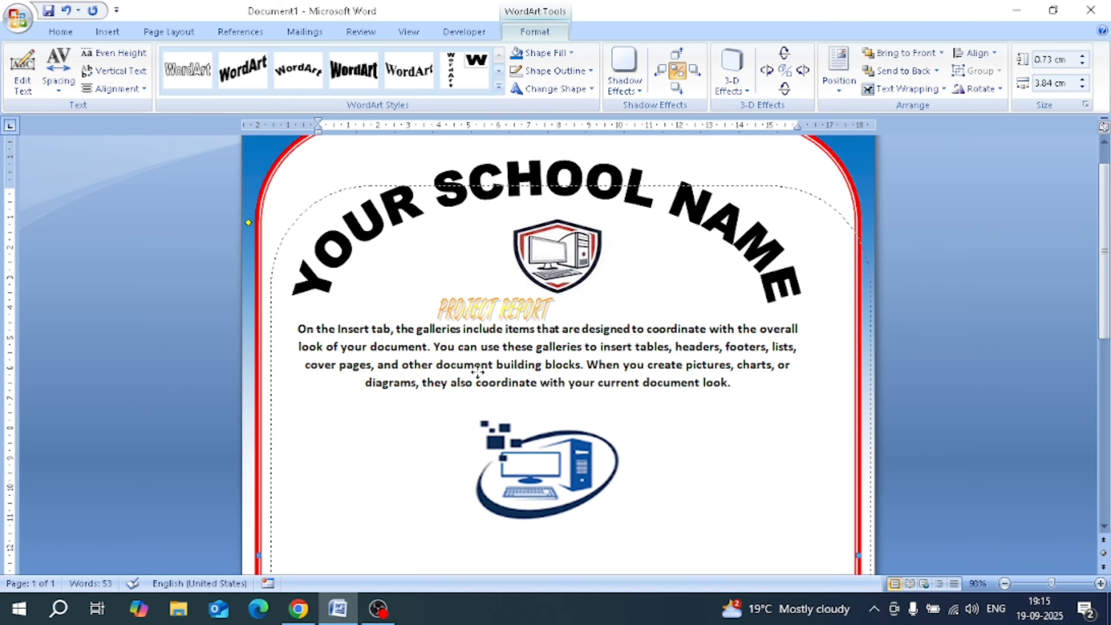
{"action": "left_click_drag", "start_coordinate": [456, 325], "coordinate": [463, 312]}
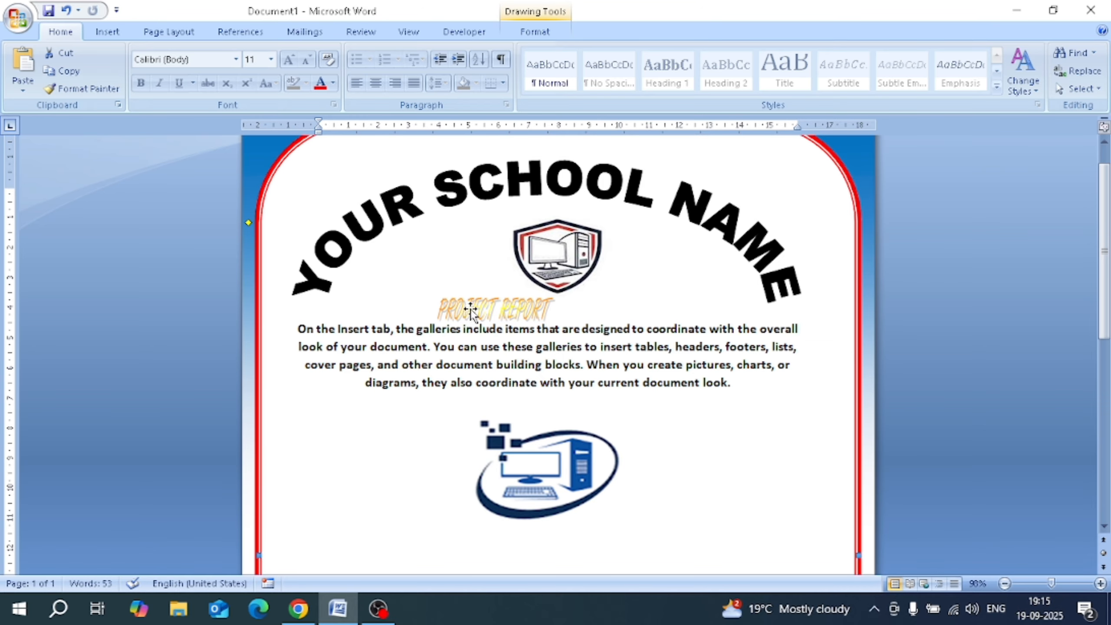
{"action": "left_click", "coordinate": [449, 308]}
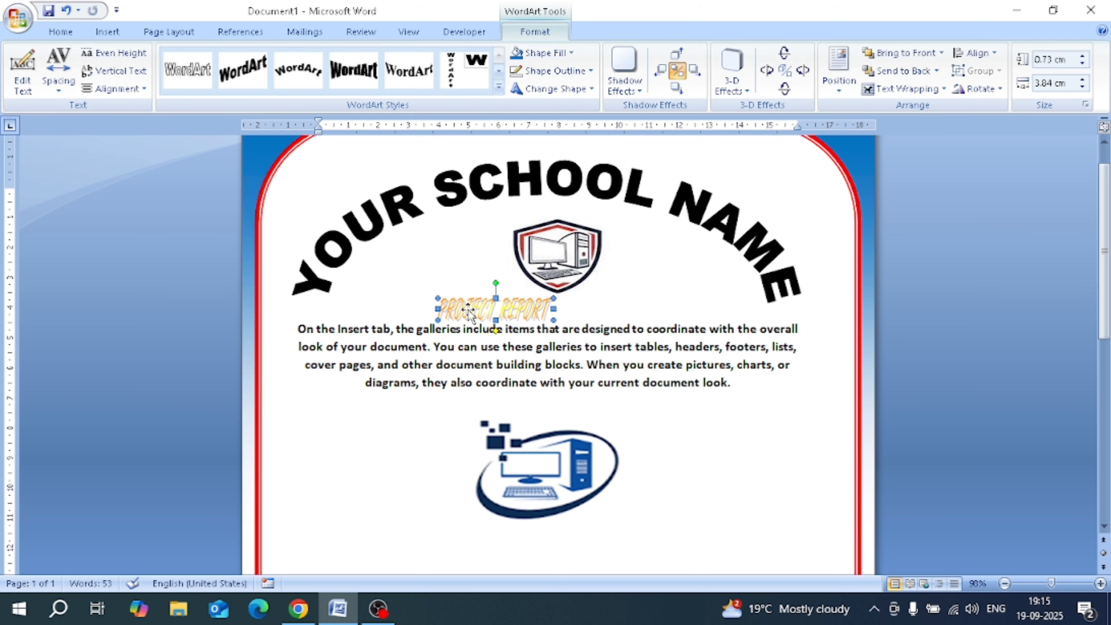
{"action": "key", "text": "Down"}
{"action": "key", "text": "Down"}
{"action": "key", "text": "Down"}
{"action": "key", "text": "Down"}
{"action": "key", "text": "Down"}
{"action": "key", "text": "Down"}
{"action": "key", "text": "Down"}
{"action": "key", "text": "Down"}
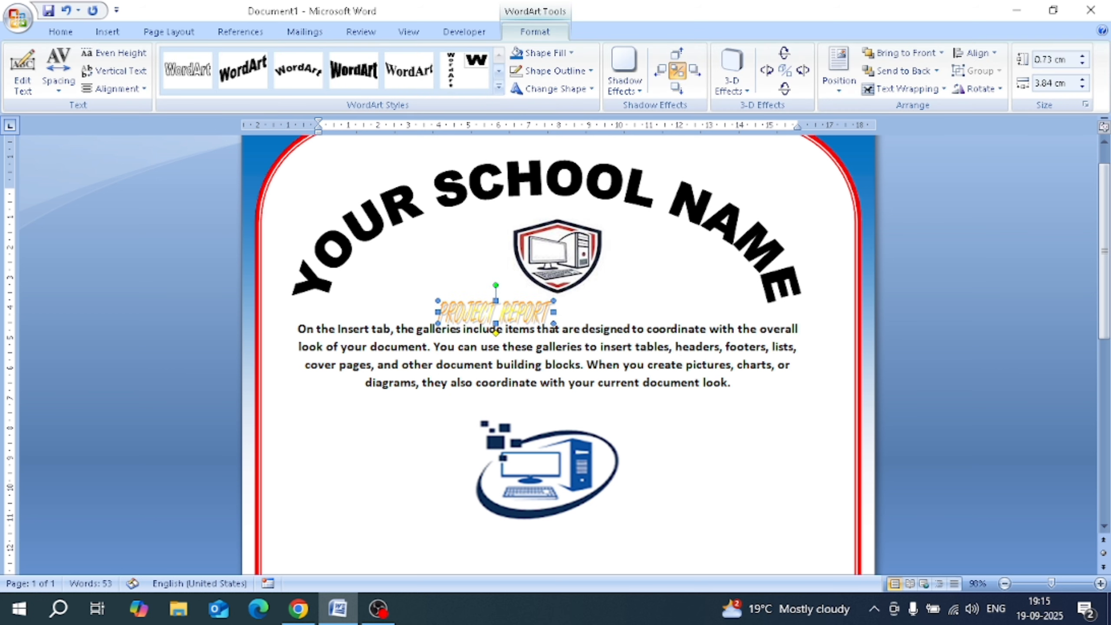
{"action": "key", "text": "Down"}
{"action": "key", "text": "Down"}
{"action": "key", "text": "Down"}
{"action": "key", "text": "Down"}
{"action": "key", "text": "Down"}
{"action": "key", "text": "Down"}
{"action": "key", "text": "Down"}
{"action": "key", "text": "Down"}
{"action": "key", "text": "Down"}
{"action": "key", "text": "Down"}
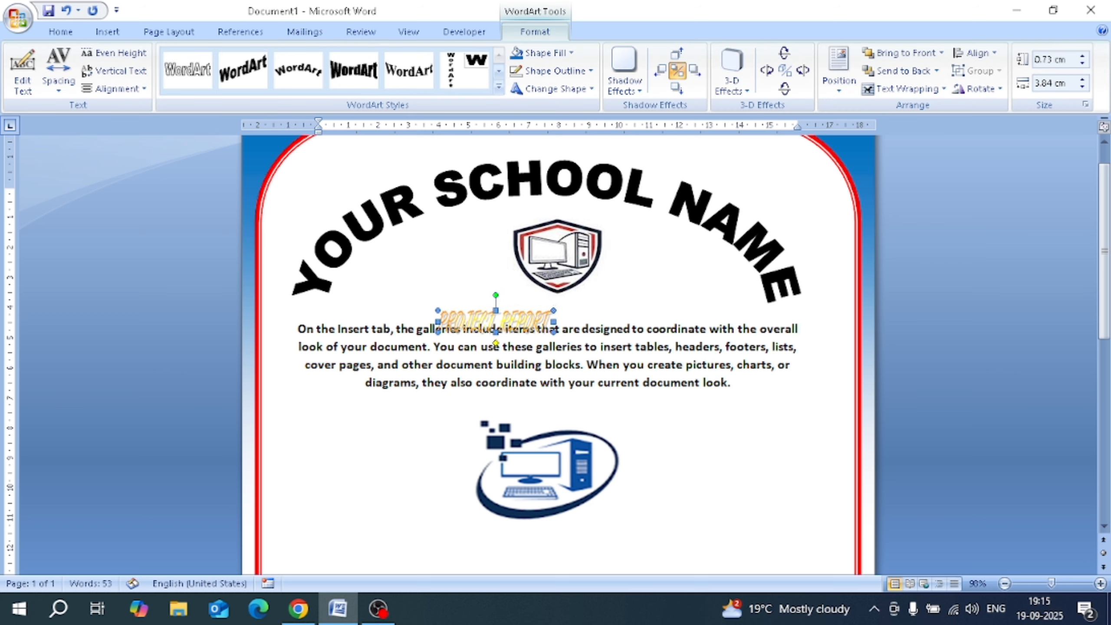
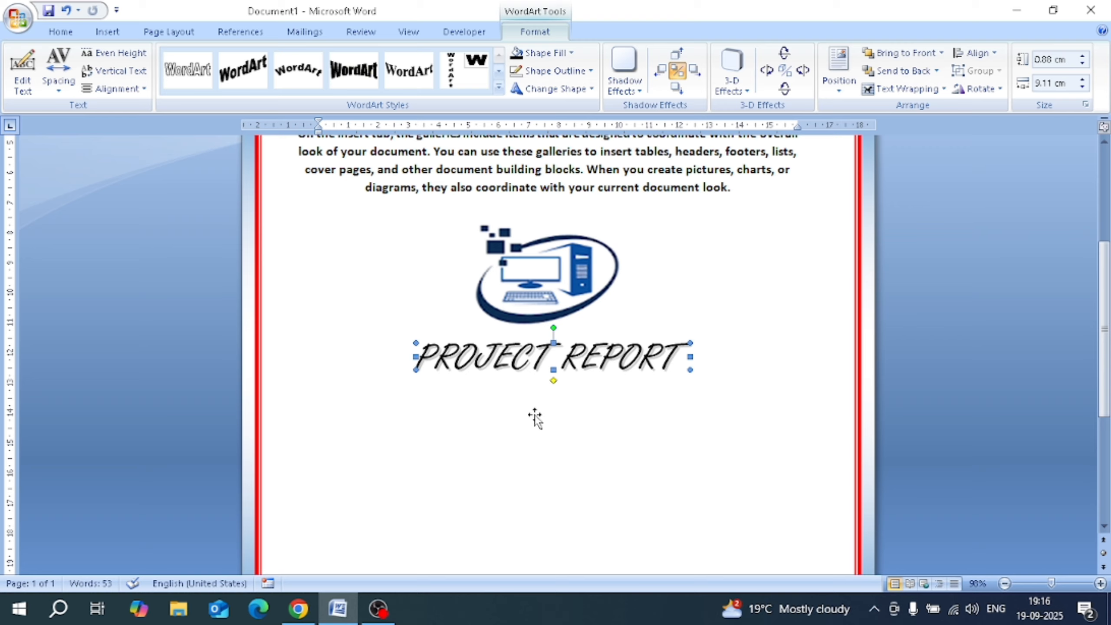
Insert a new WordArt in the orange gradient style, clear its placeholder text and set its font size to 18.
{"action": "left_click", "coordinate": [473, 418]}
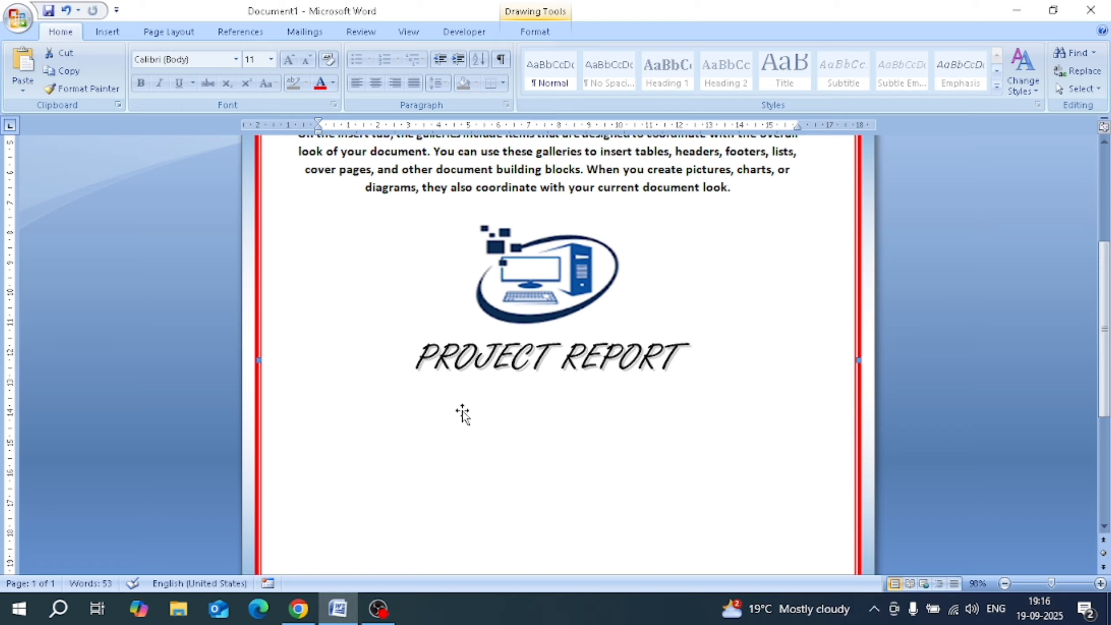
{"action": "scroll", "coordinate": [456, 414], "scroll_direction": "down", "scroll_amount": 5}
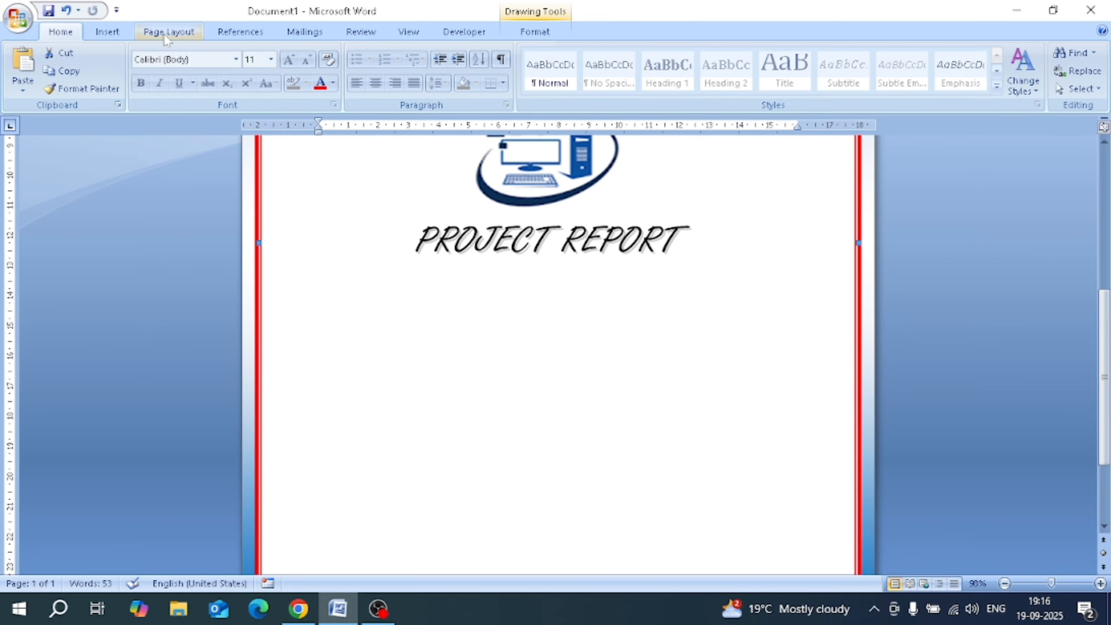
{"action": "left_click", "coordinate": [107, 32]}
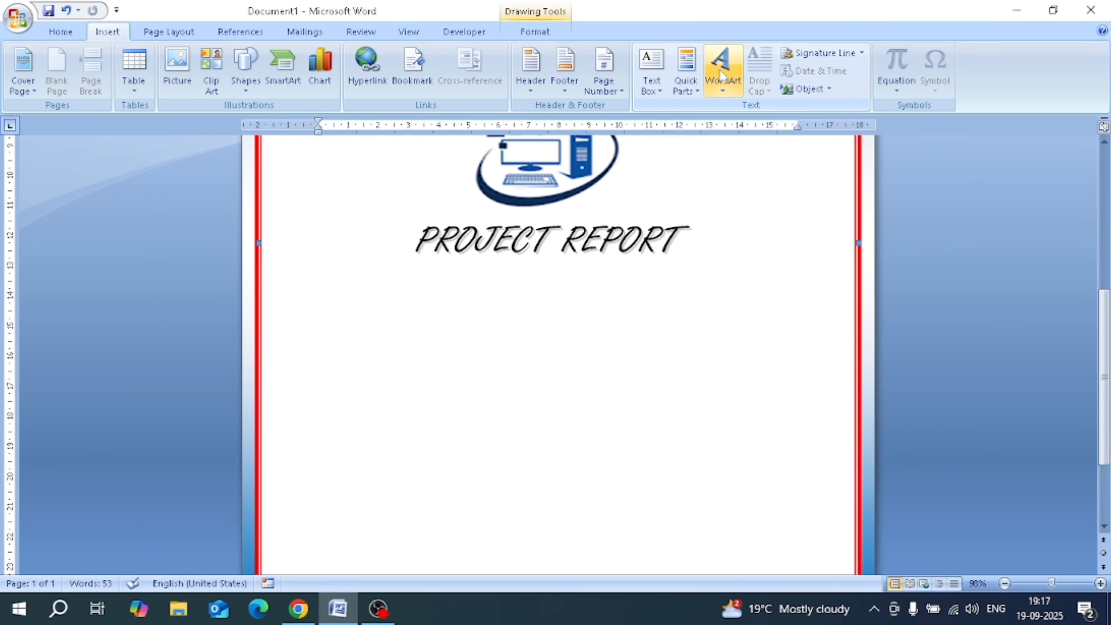
{"action": "left_click", "coordinate": [735, 90]}
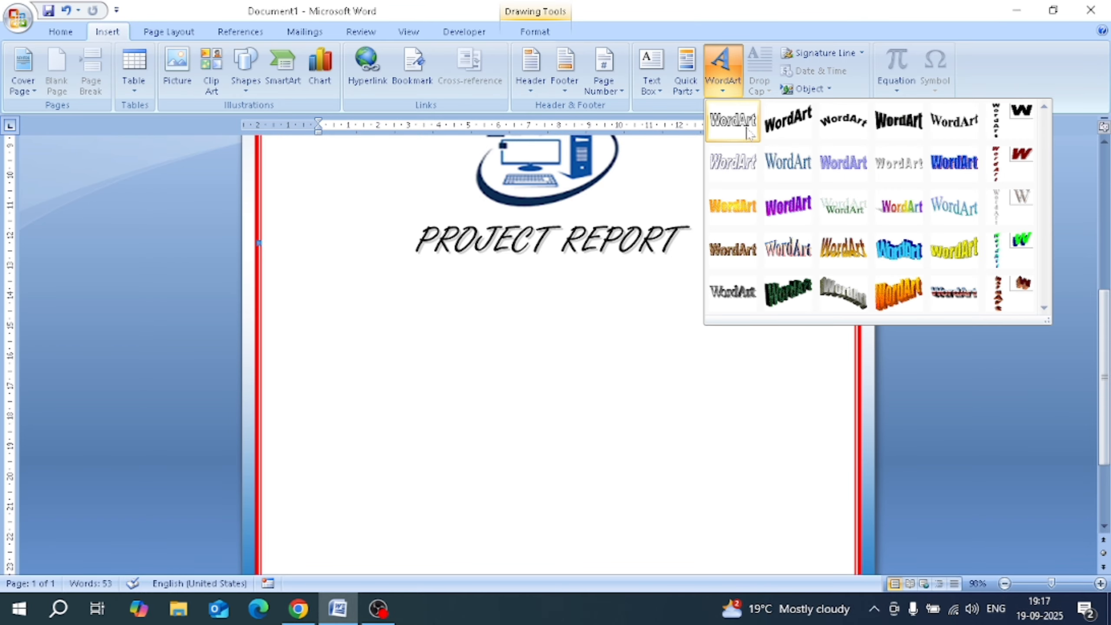
{"action": "left_click", "coordinate": [738, 202]}
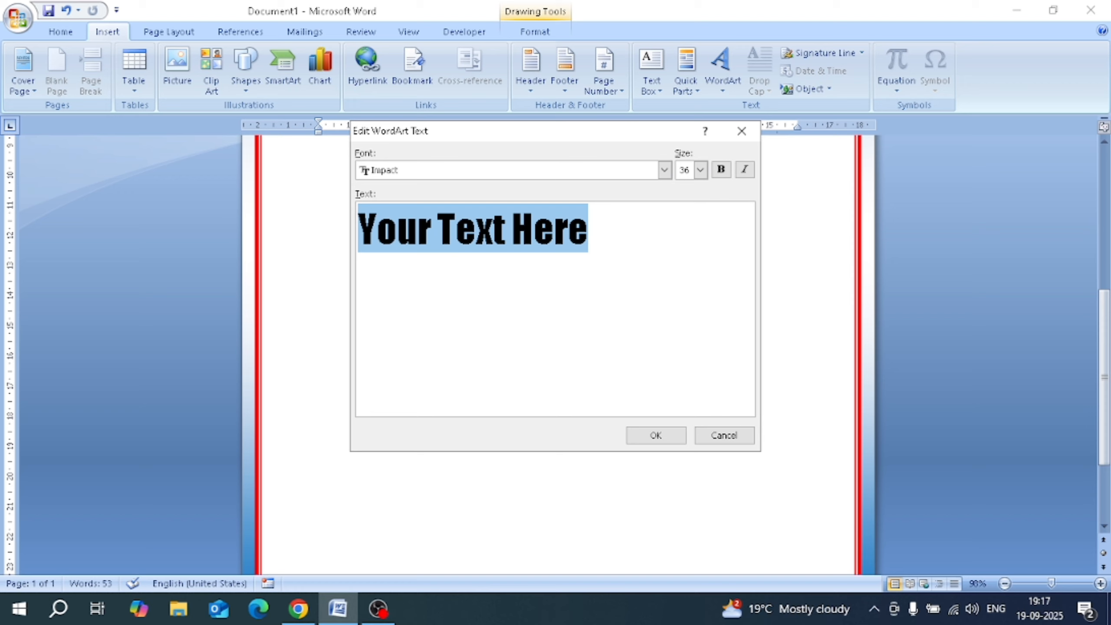
{"action": "key", "text": "BackSpace"}
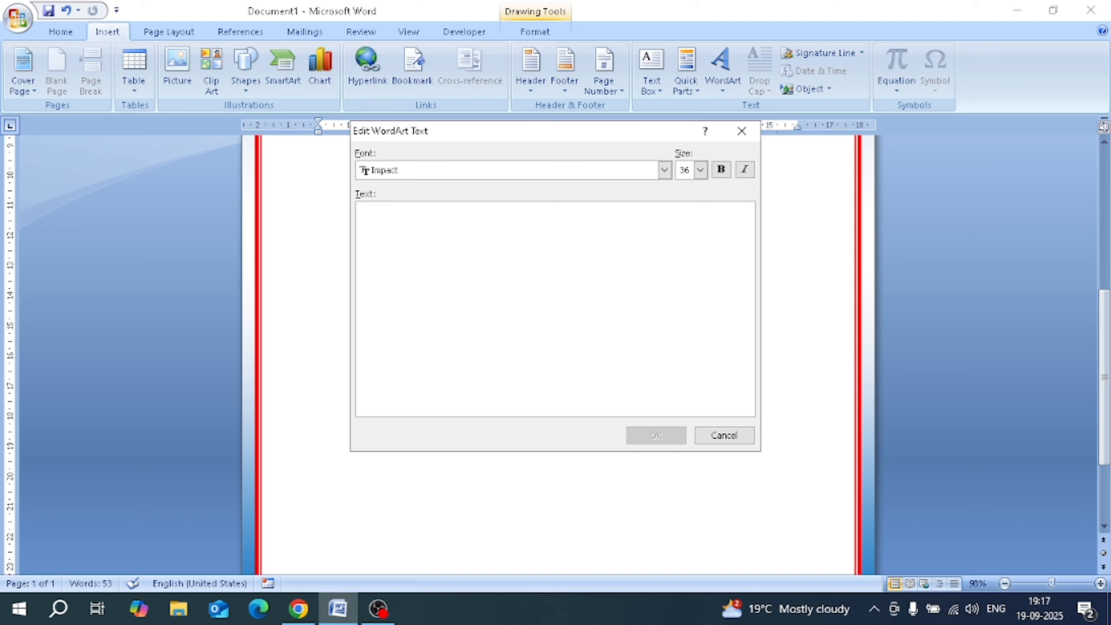
{"action": "left_click", "coordinate": [701, 170]}
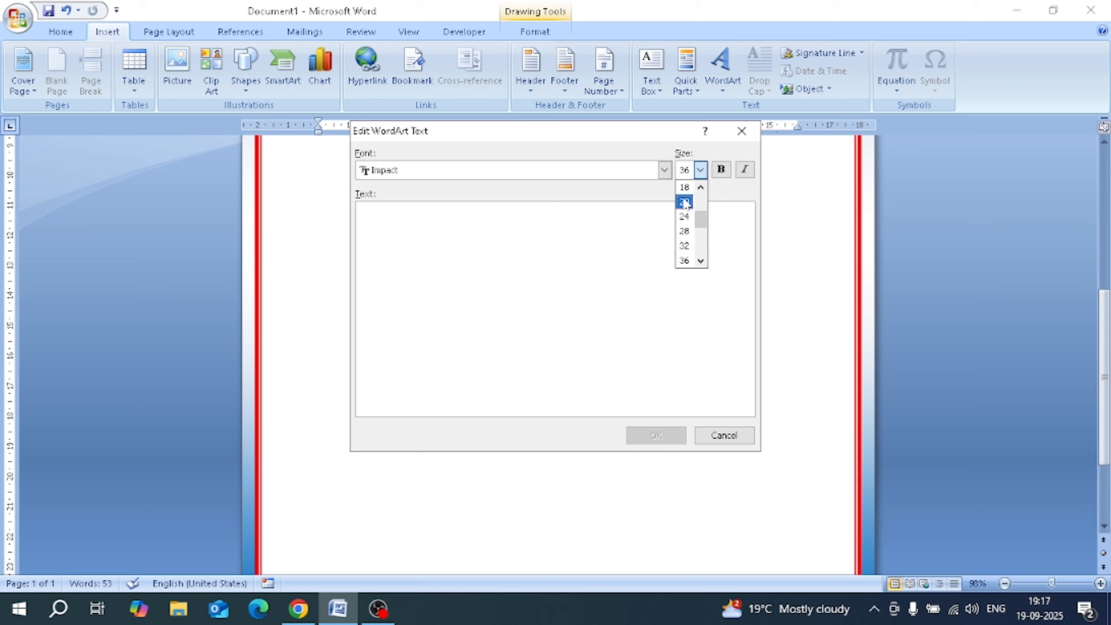
{"action": "left_click", "coordinate": [685, 193]}
{"action": "left_click", "coordinate": [359, 215]}
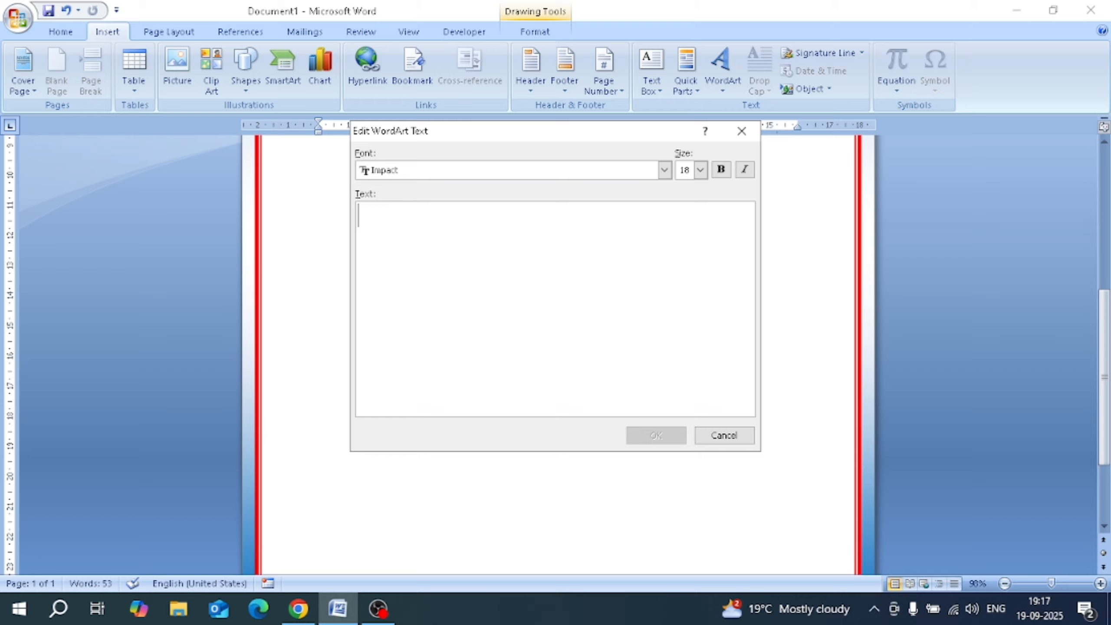
Enter "Final Examination 2025" as the new WordArt's text.
{"action": "type", "text": "FI"}
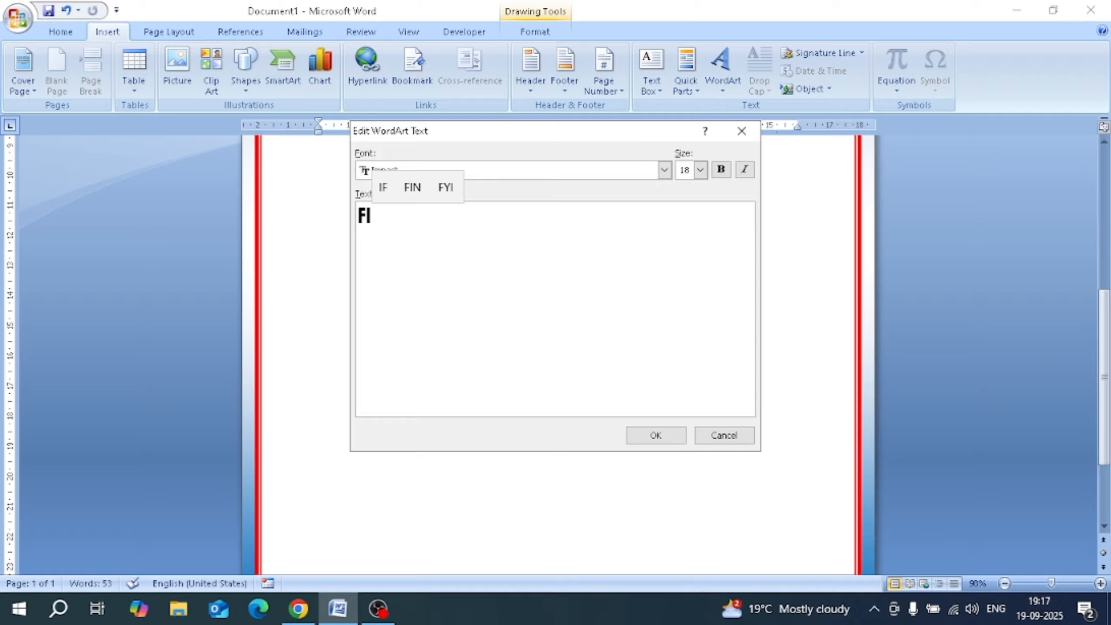
{"action": "key", "text": "BackSpace"}
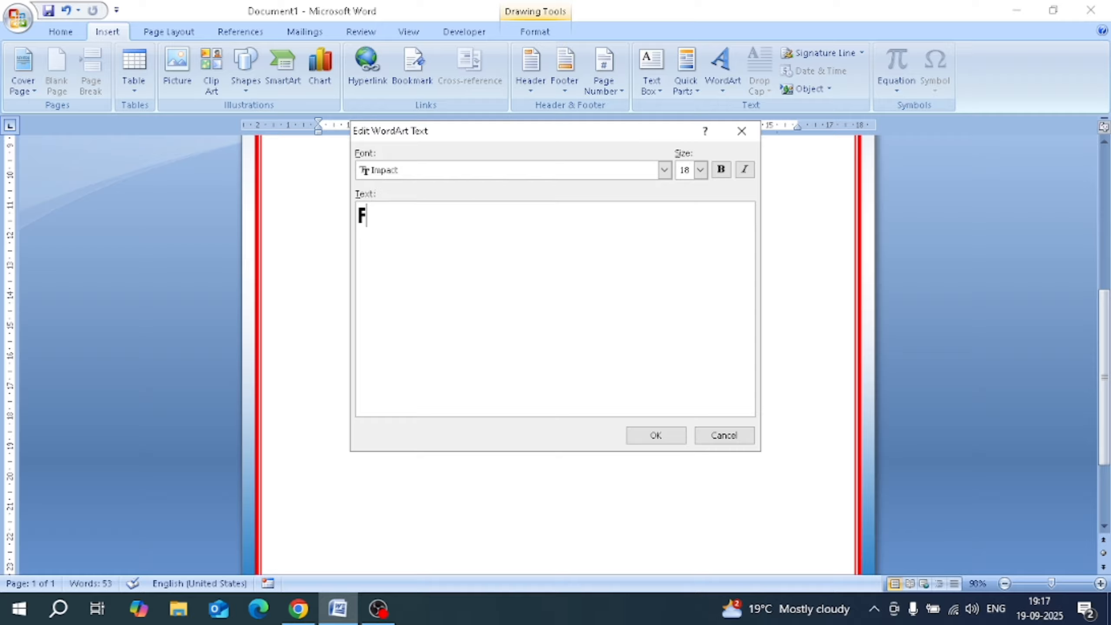
{"action": "type", "text": "inal "}
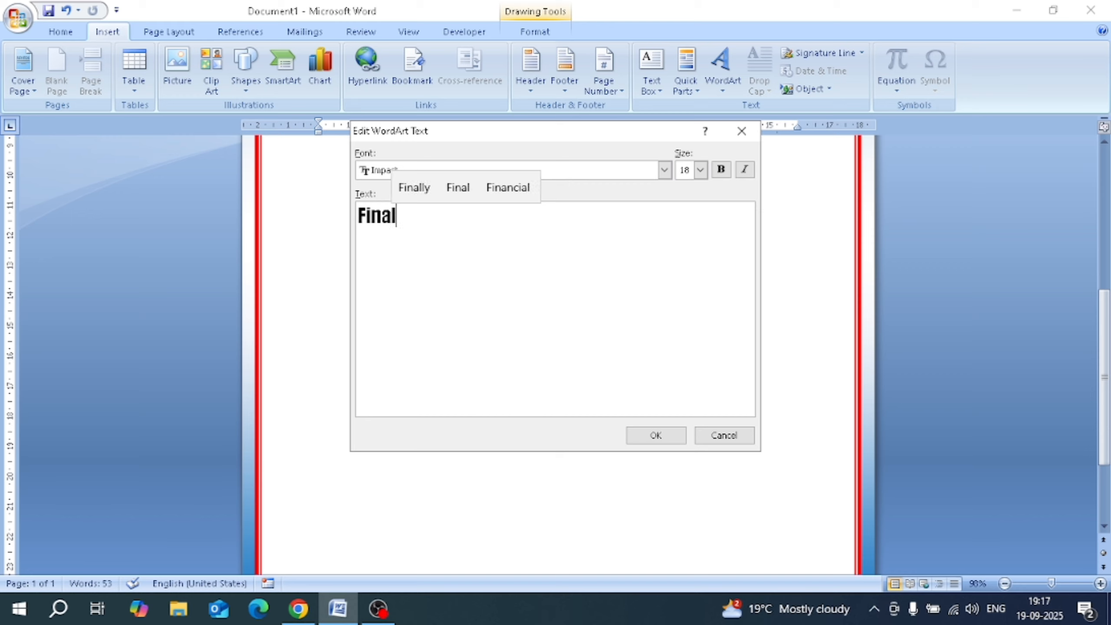
{"action": "type", "text": "e"}
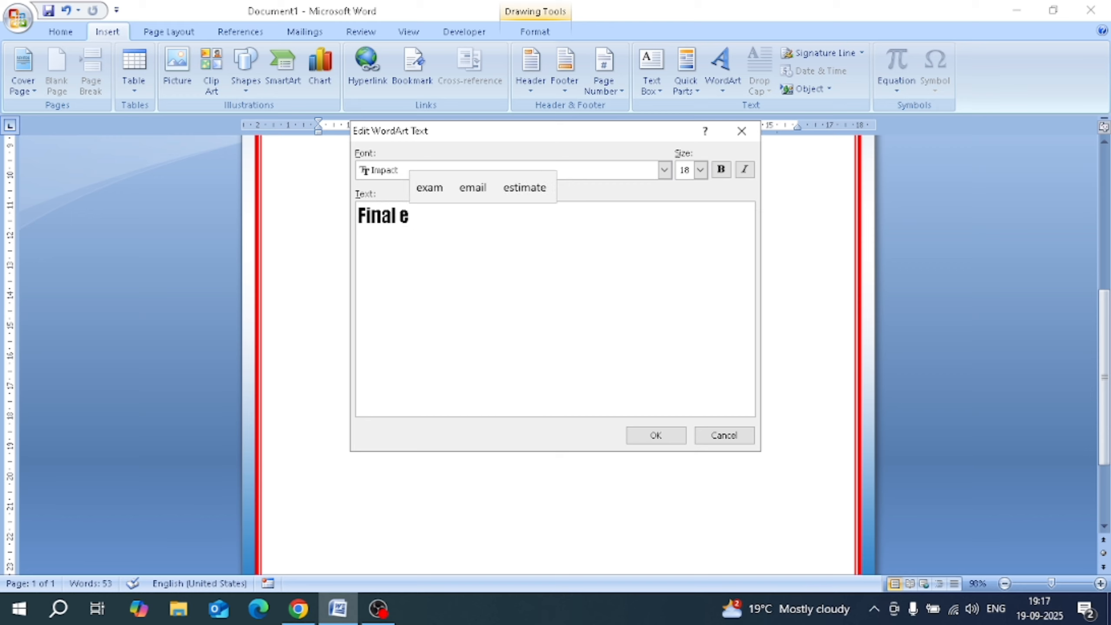
{"action": "key", "text": "BackSpace"}
{"action": "type", "text": "E"}
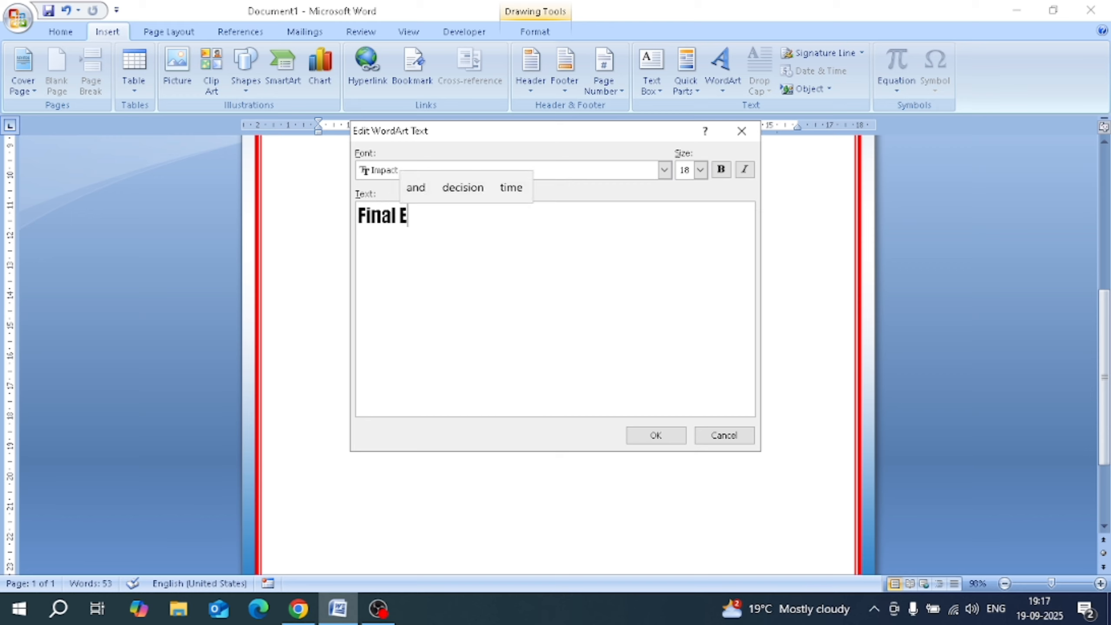
{"action": "type", "text": "xa"}
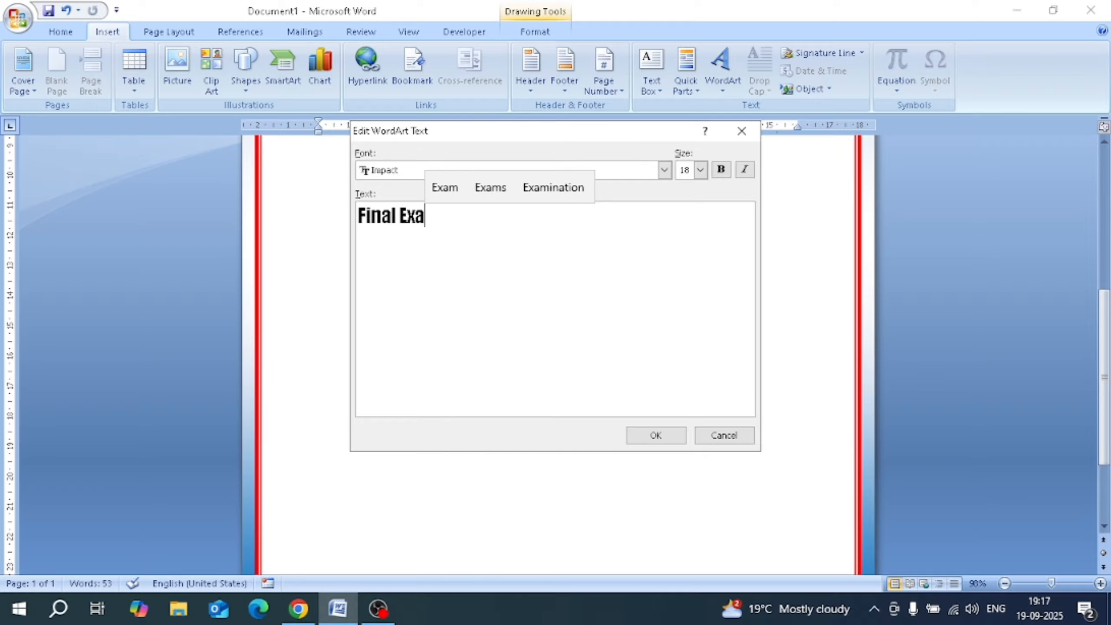
{"action": "type", "text": "minatio"}
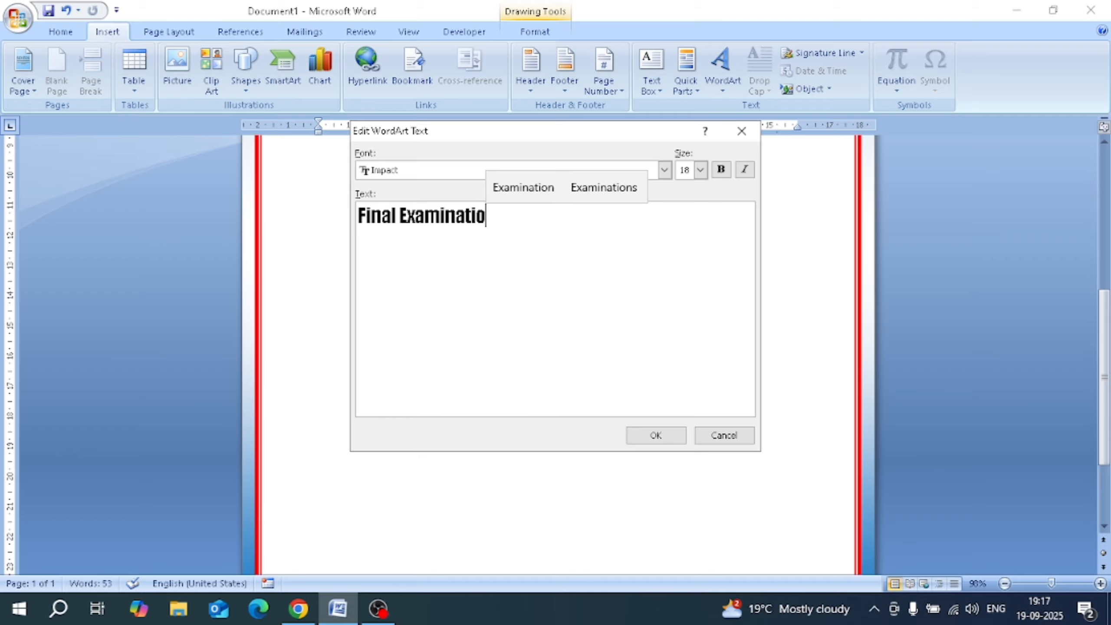
{"action": "type", "text": "n 20"}
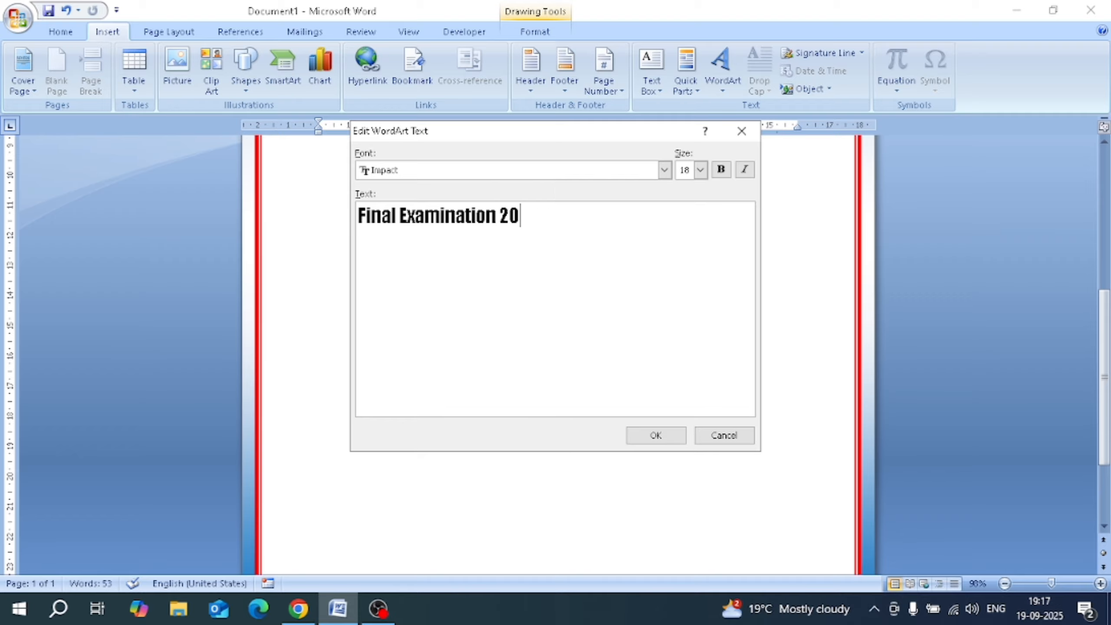
{"action": "type", "text": "25"}
Set the font of the Final Examination 2025 WordArt to Georgia and place it in the document.
{"action": "left_click", "coordinate": [664, 170]}
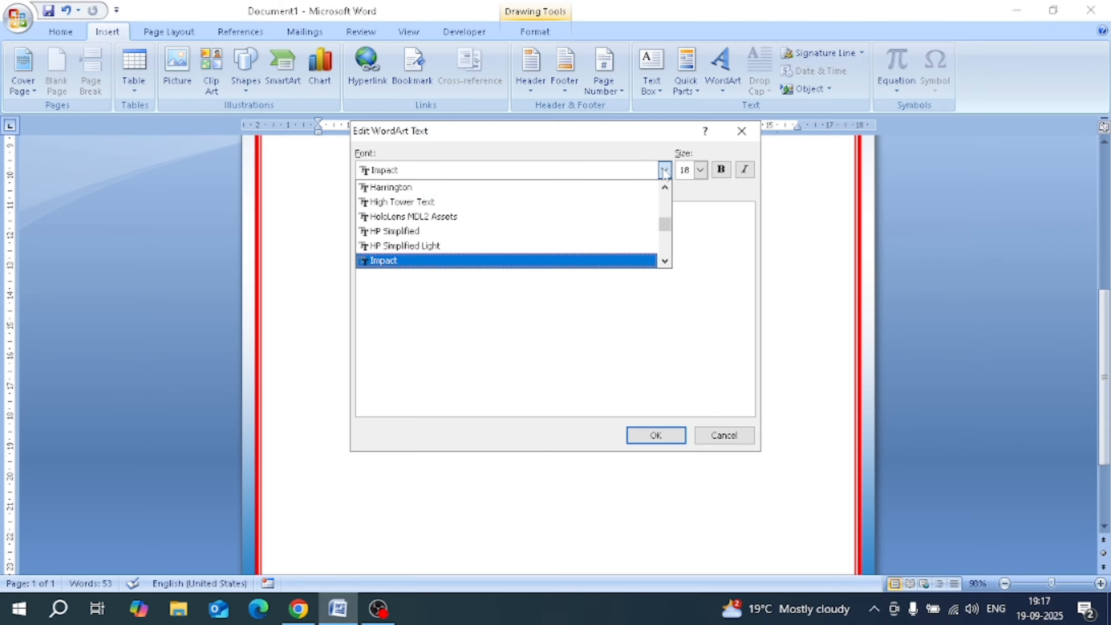
{"action": "scroll", "coordinate": [441, 263], "scroll_direction": "up", "scroll_amount": 1}
{"action": "scroll", "coordinate": [425, 245], "scroll_direction": "up", "scroll_amount": 2}
{"action": "left_click", "coordinate": [423, 217]}
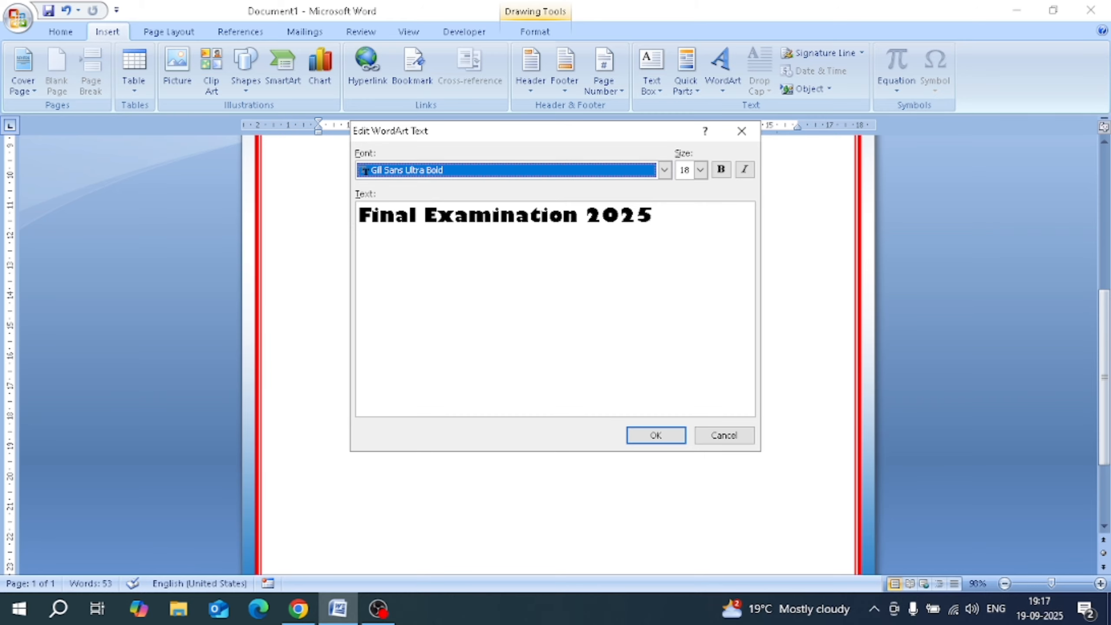
{"action": "left_click", "coordinate": [664, 169]}
{"action": "scroll", "coordinate": [459, 221], "scroll_direction": "up", "scroll_amount": 2}
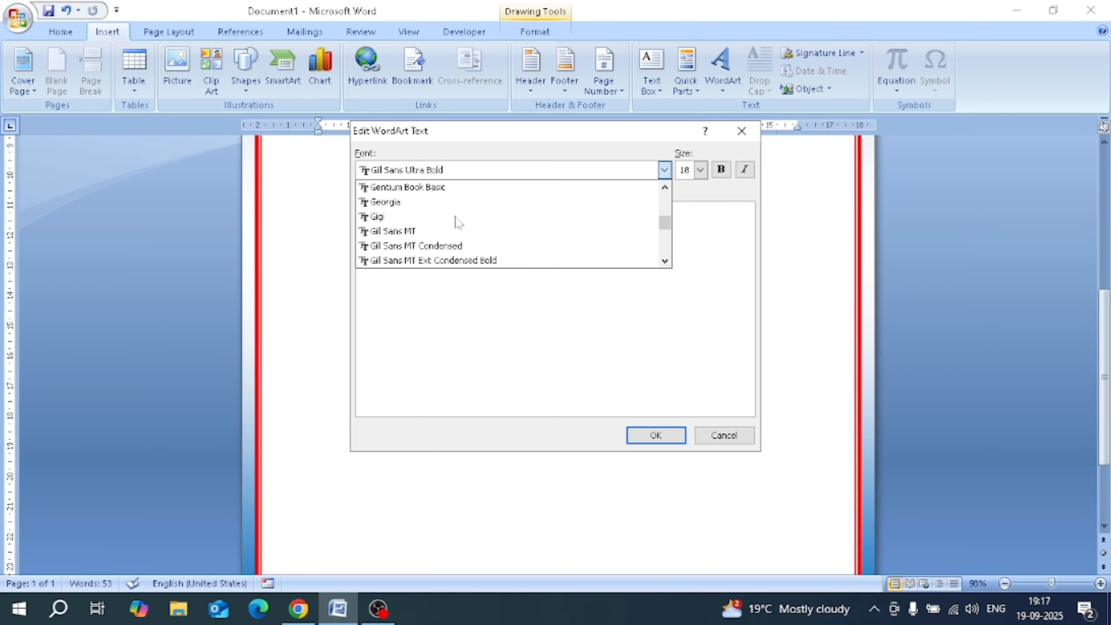
{"action": "left_click", "coordinate": [457, 202]}
{"action": "left_click", "coordinate": [652, 436]}
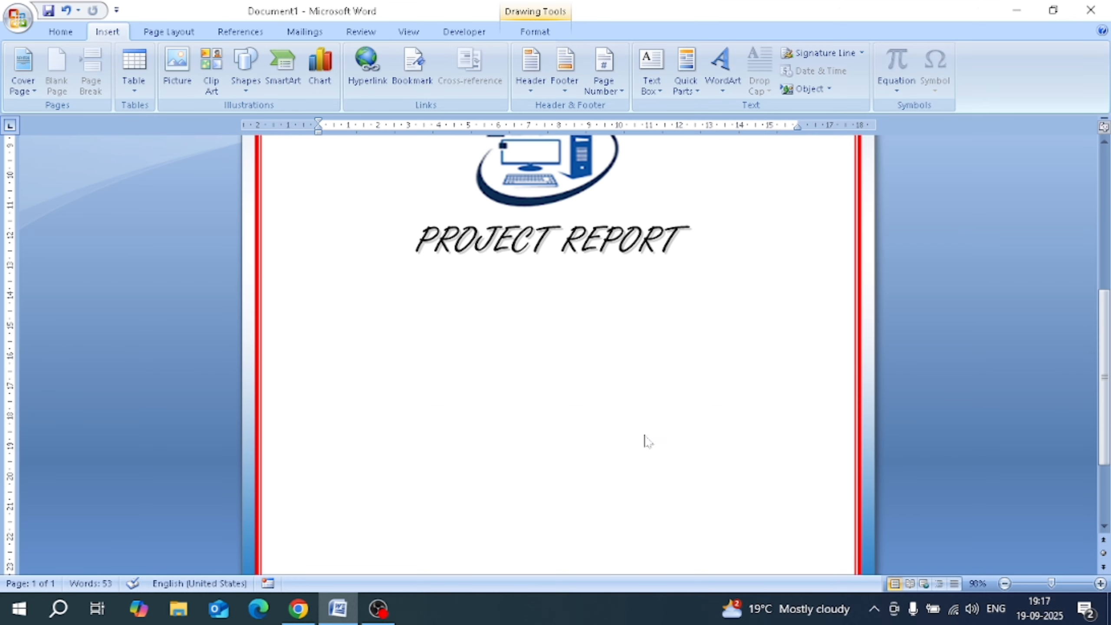
Set the text wrapping of the Final Examination 2025 WordArt to In Front of Text.
{"action": "scroll", "coordinate": [614, 403], "scroll_direction": "up", "scroll_amount": 5}
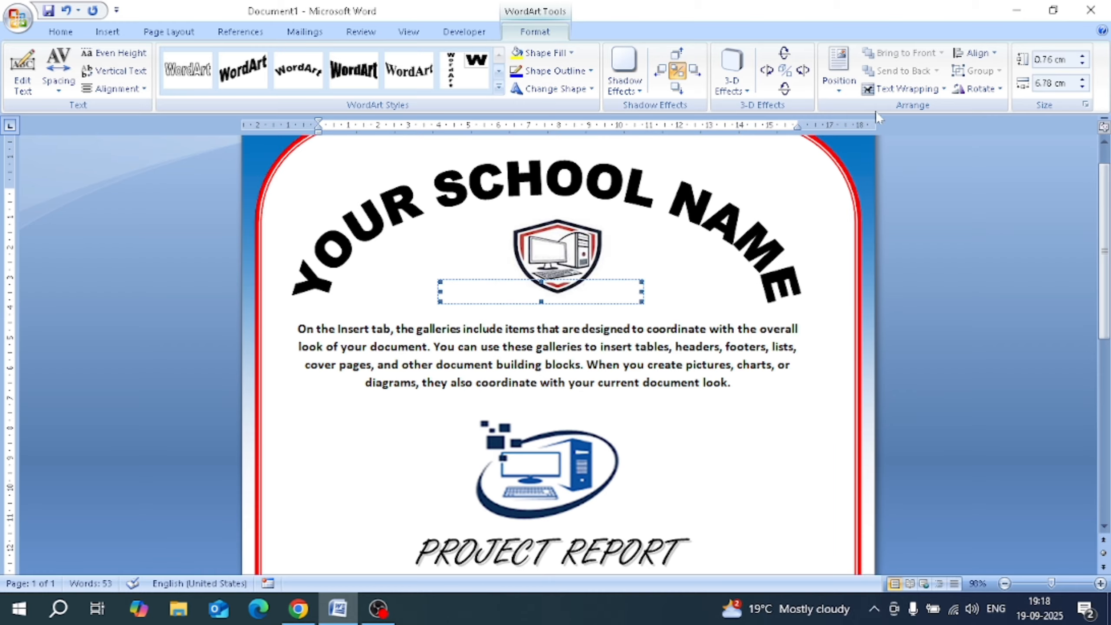
{"action": "left_click", "coordinate": [902, 89]}
{"action": "left_click", "coordinate": [892, 180]}
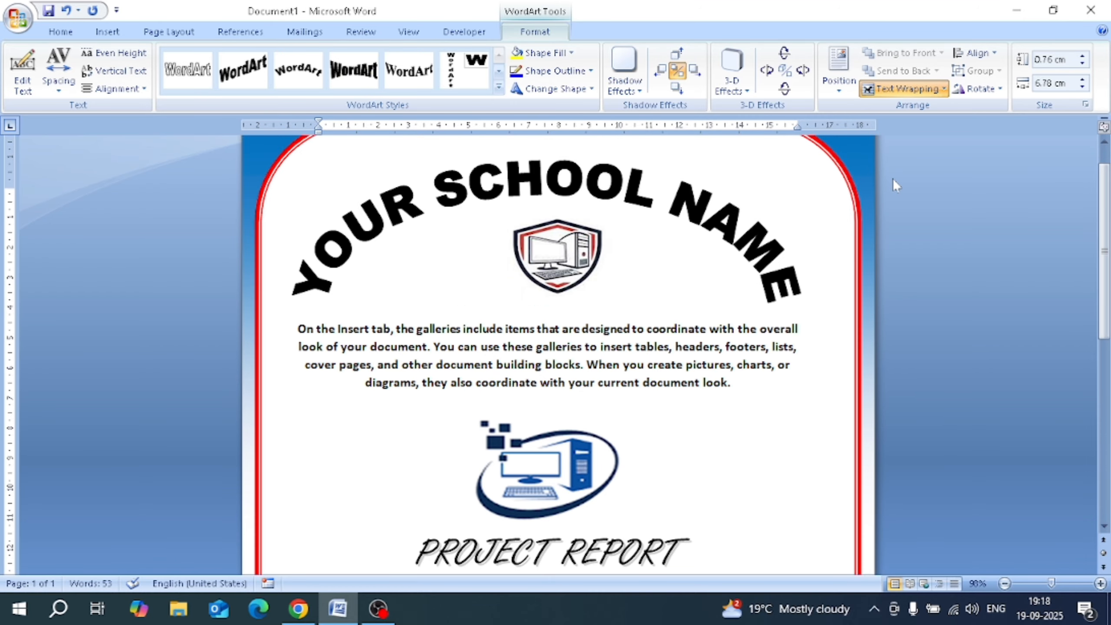
Select the Final Examination 2025 WordArt and nudge it down in fine steps until it sits just below the PROJECT REPORT title.
{"action": "left_click", "coordinate": [487, 348]}
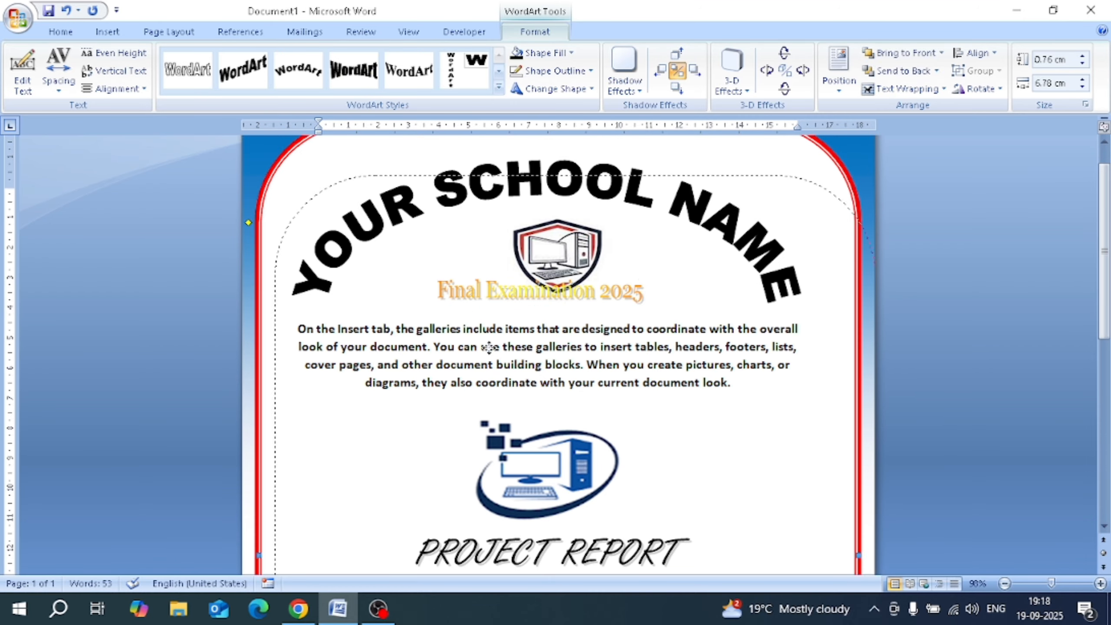
{"action": "left_click_drag", "start_coordinate": [472, 286], "coordinate": [473, 285]}
{"action": "left_click", "coordinate": [473, 289]}
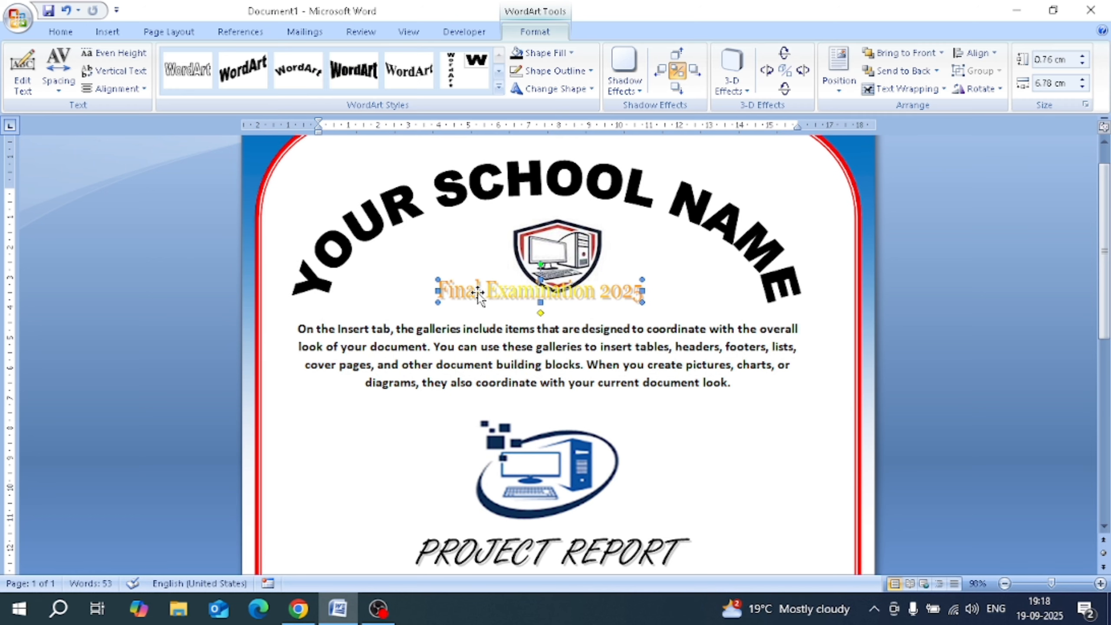
{"action": "key", "text": "ctrl+Down"}
{"action": "key", "text": "ctrl+Down"}
{"action": "key", "text": "ctrl+Down"}
{"action": "key", "text": "ctrl+Down"}
{"action": "key", "text": "ctrl+Down"}
{"action": "key", "text": "ctrl+Down"}
{"action": "key", "text": "ctrl+Down"}
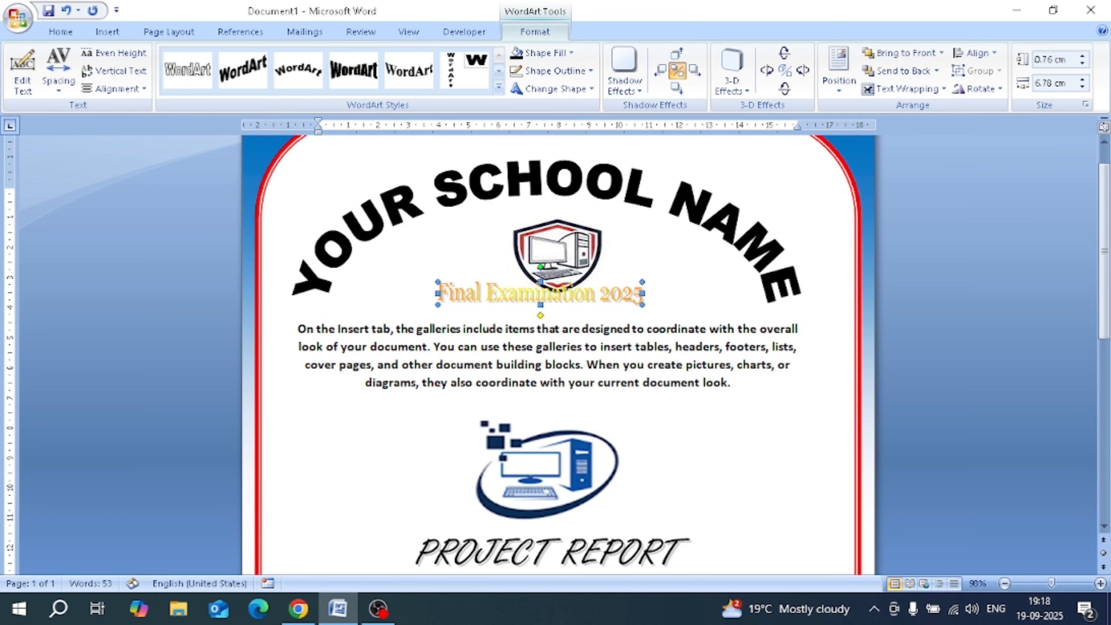
{"action": "key", "text": "ctrl+Down"}
{"action": "key", "text": "ctrl+Down"}
{"action": "key", "text": "ctrl+Down"}
{"action": "key", "text": "ctrl+Down"}
{"action": "key", "text": "ctrl+Down"}
{"action": "key", "text": "ctrl+Down"}
{"action": "key", "text": "ctrl+Down"}
{"action": "key", "text": "ctrl+Down"}
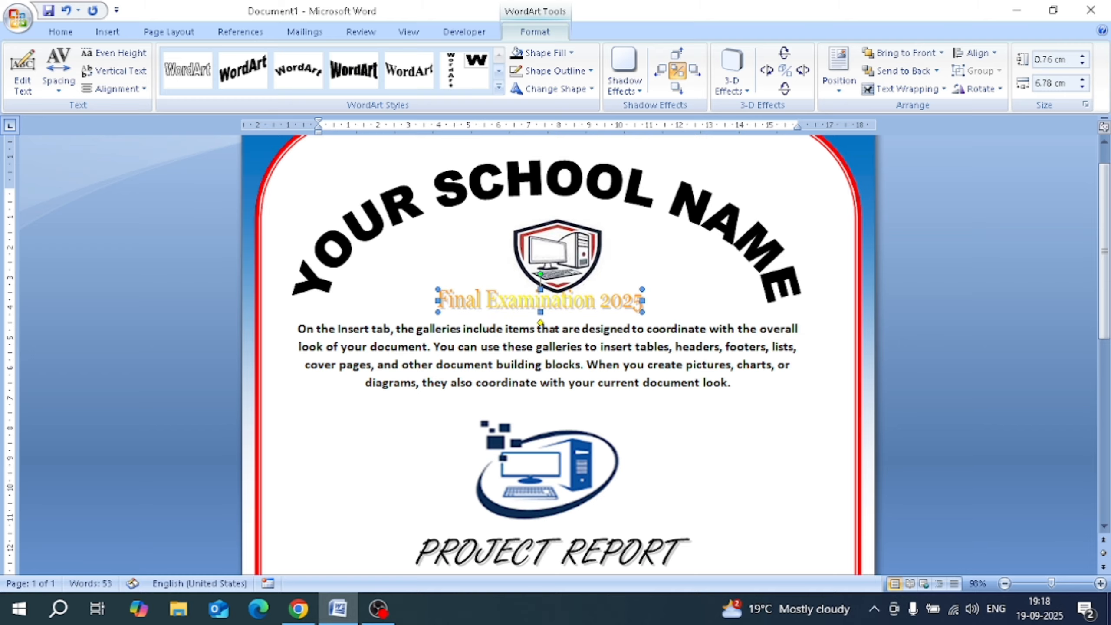
{"action": "key", "text": "ctrl+Down"}
{"action": "key", "text": "ctrl+Down"}
{"action": "key", "text": "ctrl+Down"}
{"action": "key", "text": "ctrl+Down"}
{"action": "key", "text": "ctrl+Down"}
{"action": "key", "text": "ctrl+Down"}
{"action": "key", "text": "ctrl+Down"}
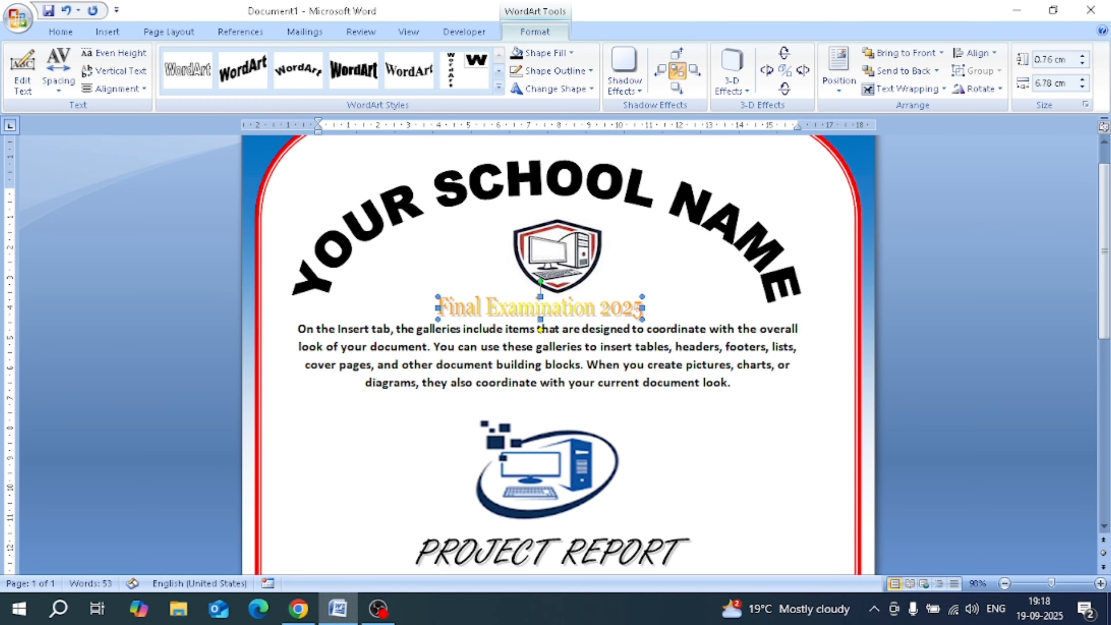
{"action": "key", "text": "ctrl+Down"}
{"action": "key", "text": "ctrl+Down"}
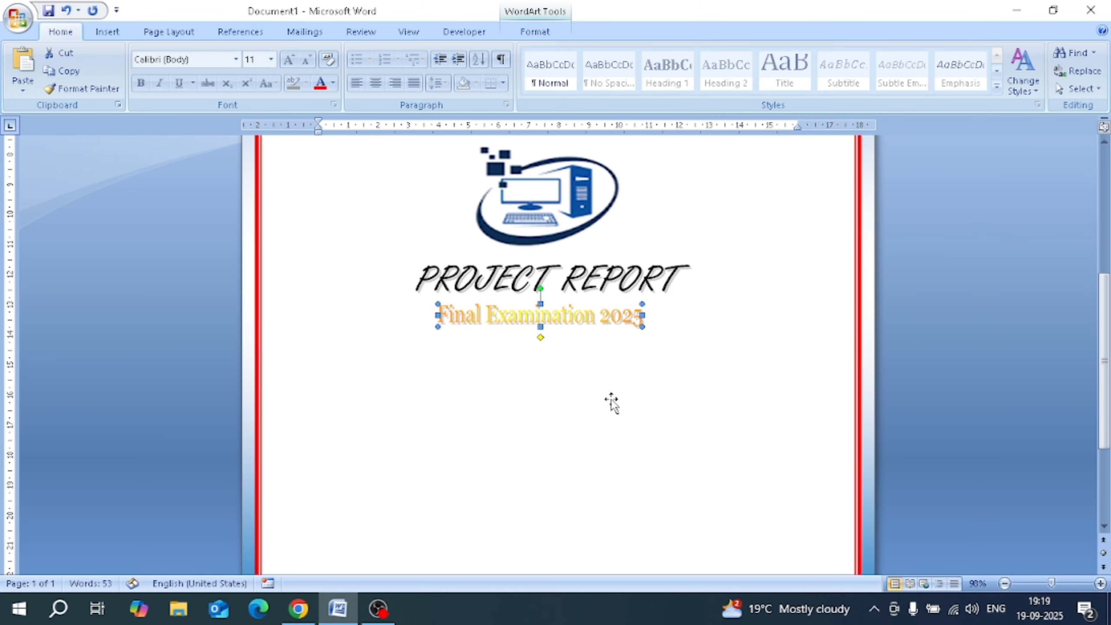
{"action": "key", "text": "ctrl+Down"}
{"action": "key", "text": "ctrl+Down"}
{"action": "key", "text": "ctrl+Down"}
{"action": "key", "text": "ctrl+Down"}
{"action": "key", "text": "ctrl+Down"}
{"action": "key", "text": "ctrl+Down"}
{"action": "key", "text": "ctrl+Down"}
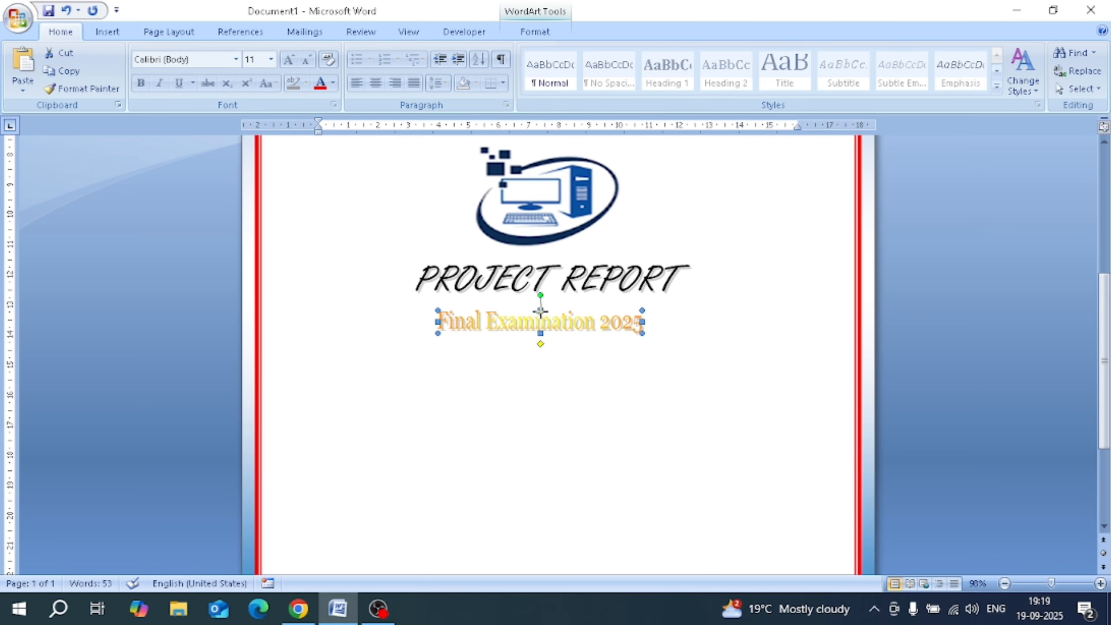
Stretch the Final Examination 2025 WordArt to about 0.95 cm high and fill it with black.
{"action": "left_click_drag", "start_coordinate": [540, 310], "coordinate": [540, 304]}
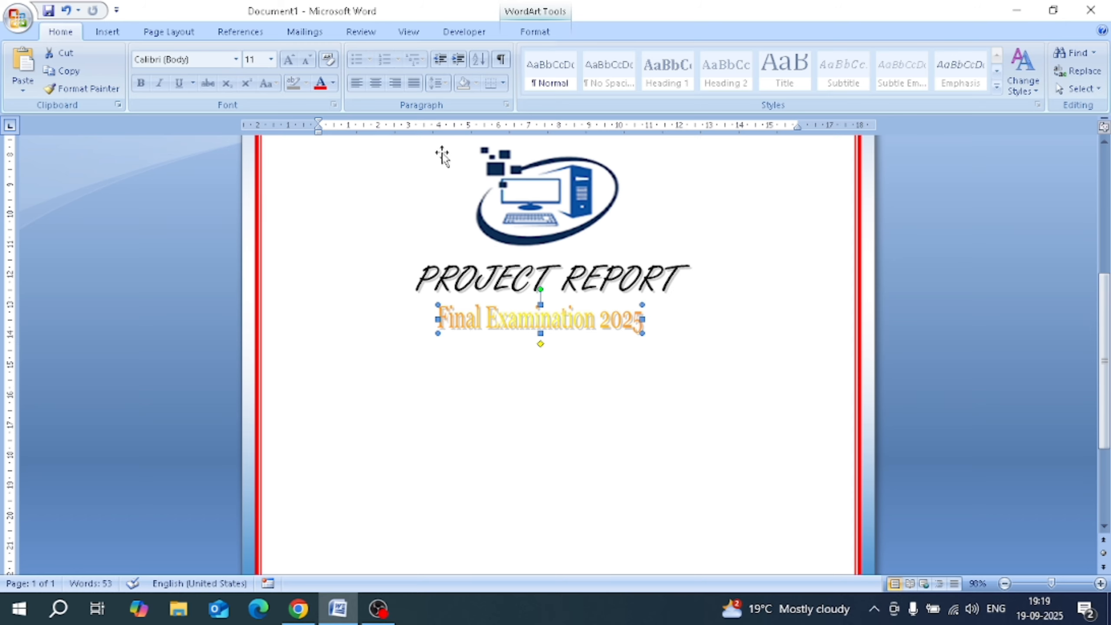
{"action": "left_click", "coordinate": [528, 35]}
{"action": "left_click", "coordinate": [536, 53]}
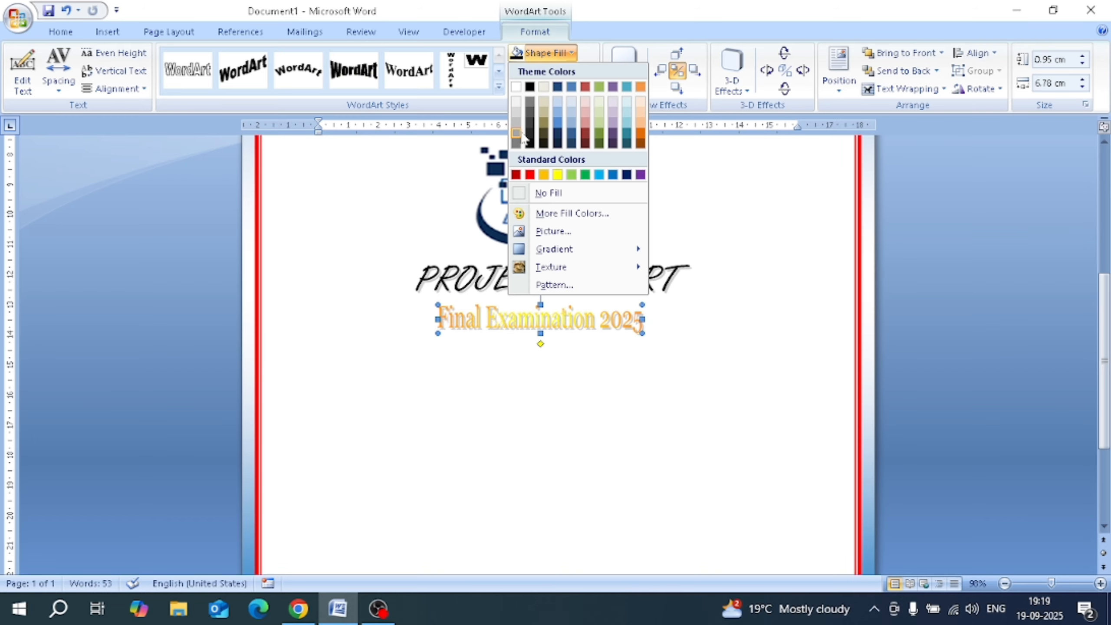
{"action": "left_click", "coordinate": [530, 87]}
{"action": "left_click", "coordinate": [682, 327]}
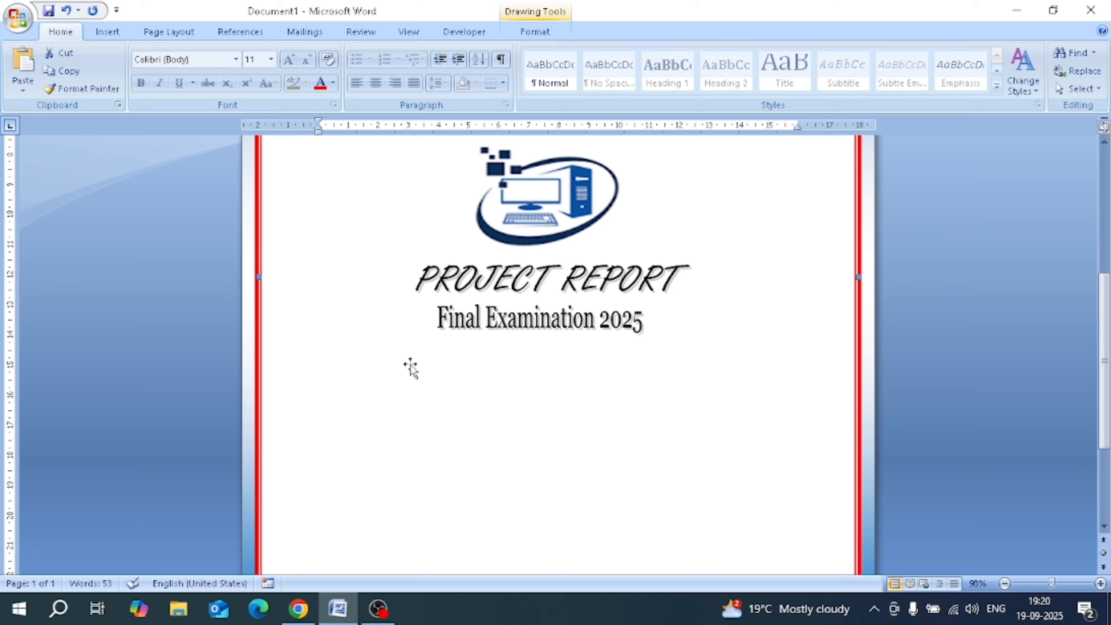
Draw a rectangle about 17.05 cm wide and 6 cm high below the Final Examination 2025 WordArt.
{"action": "scroll", "coordinate": [447, 363], "scroll_direction": "down", "scroll_amount": 2}
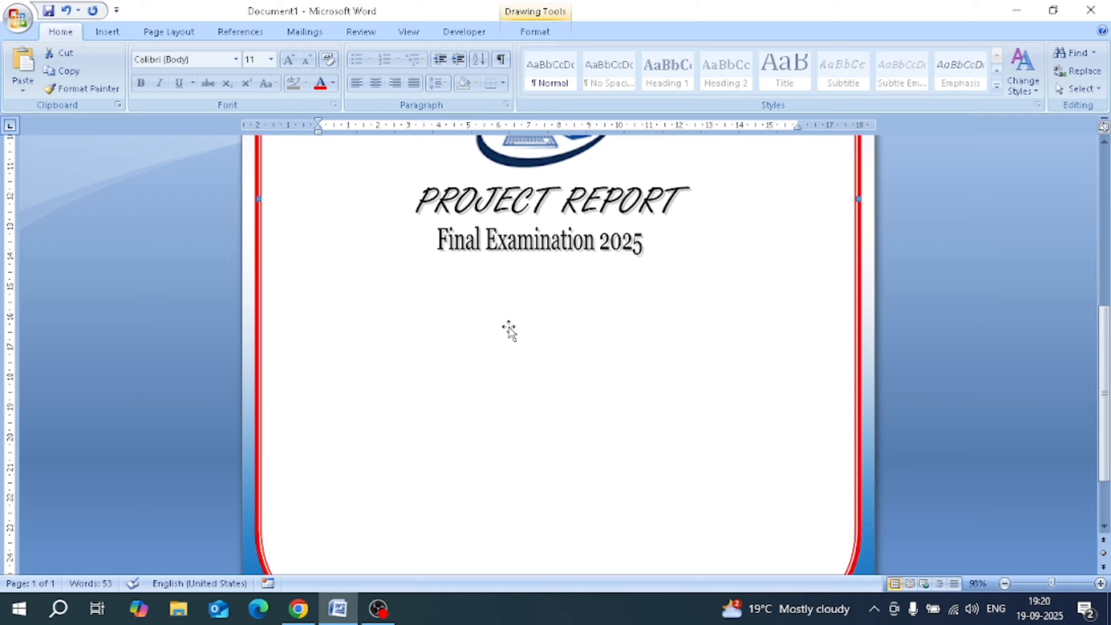
{"action": "left_click", "coordinate": [121, 35]}
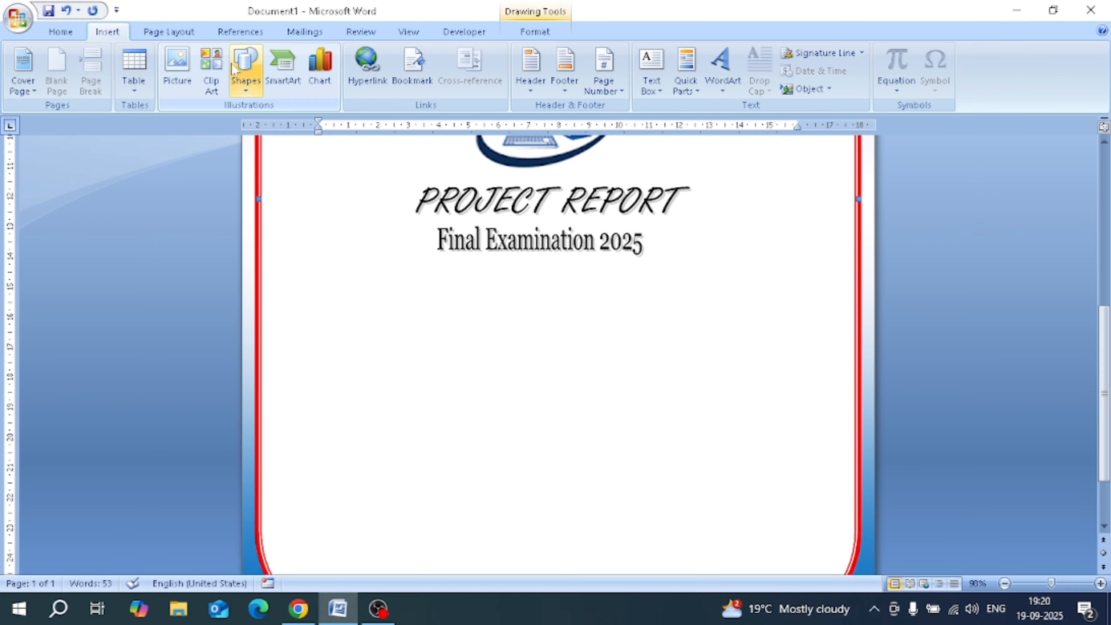
{"action": "left_click", "coordinate": [246, 67]}
{"action": "left_click", "coordinate": [288, 126]}
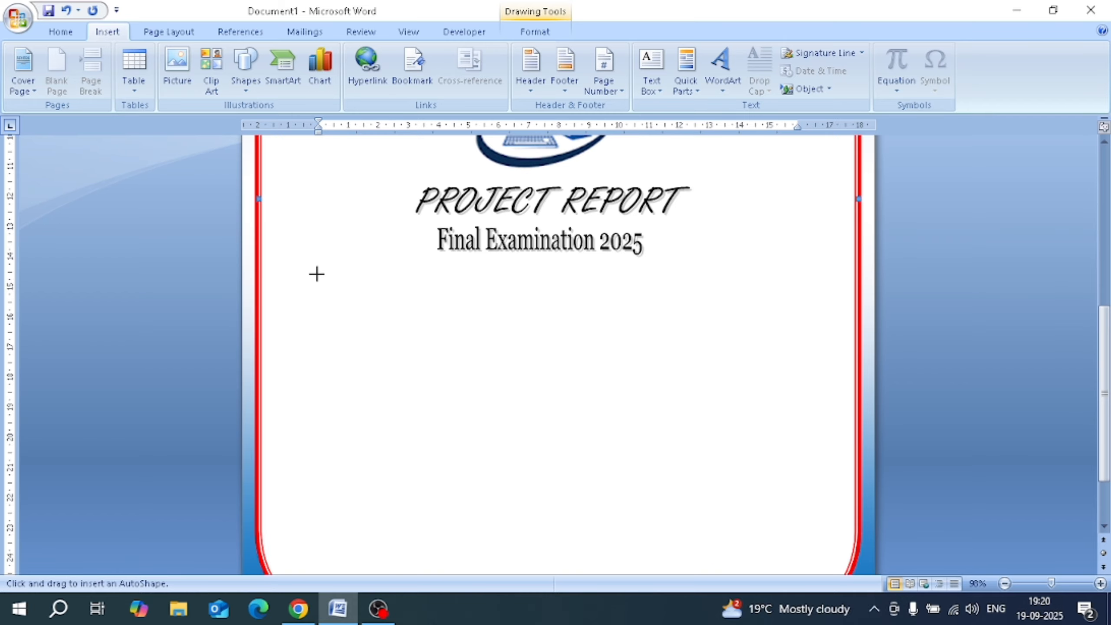
{"action": "left_click_drag", "start_coordinate": [306, 272], "coordinate": [819, 452]}
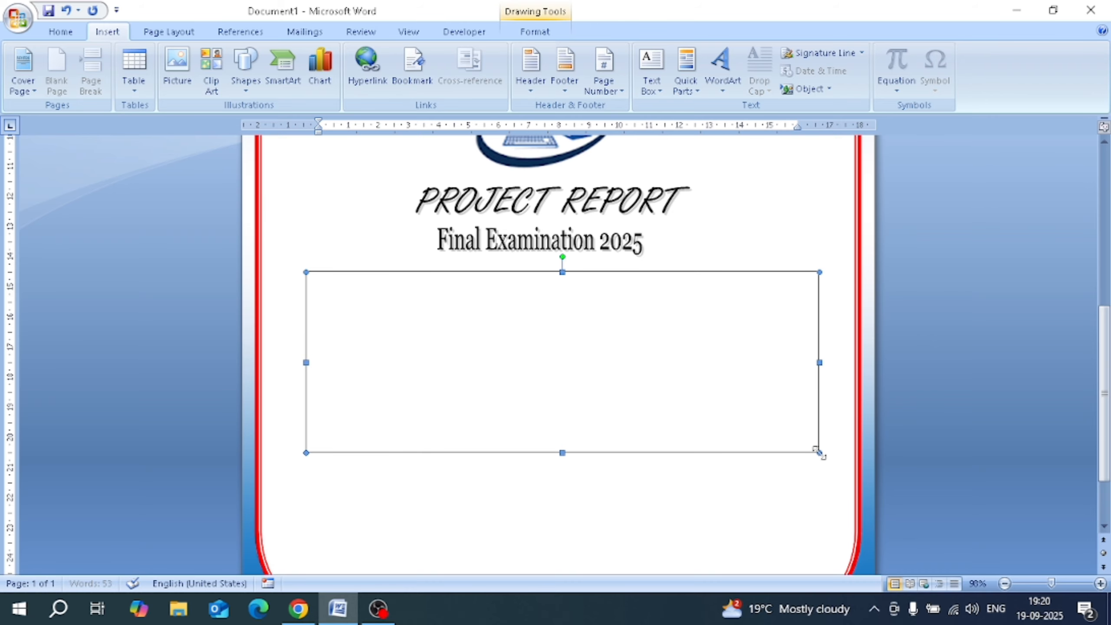
Make the rectangle ready for text entry and set its font size to 16.
{"action": "right_click", "coordinate": [365, 288]}
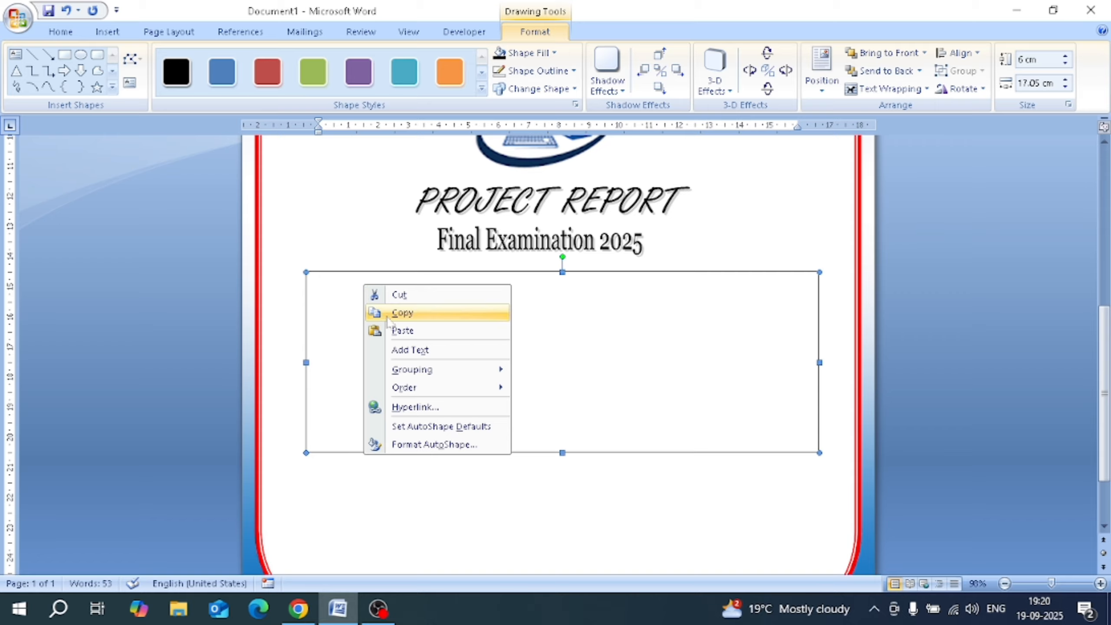
{"action": "left_click", "coordinate": [385, 350]}
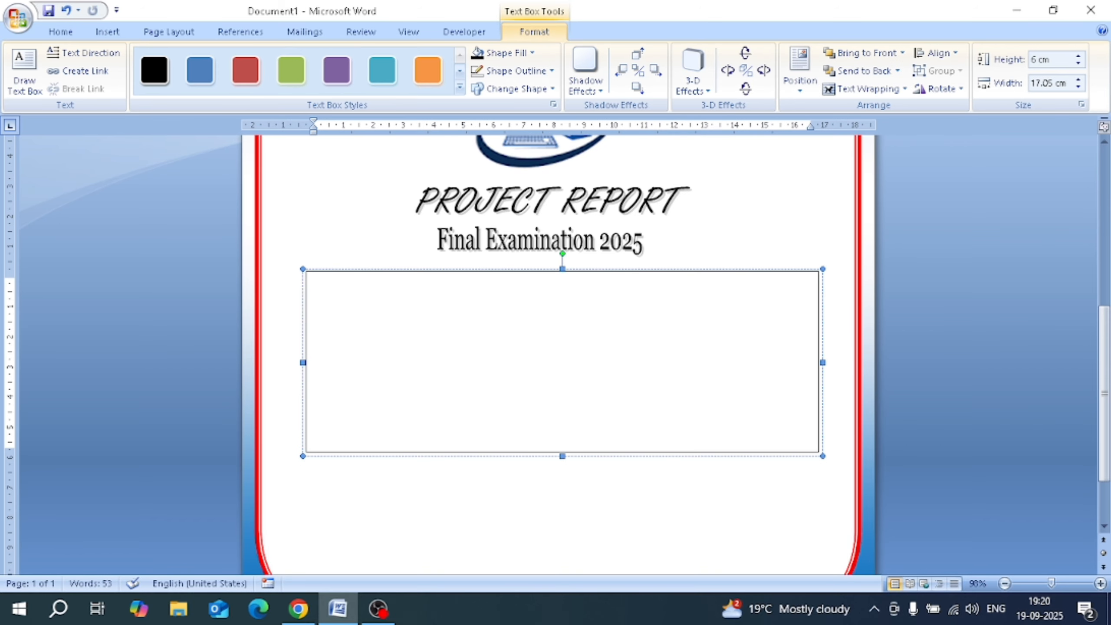
{"action": "left_click", "coordinate": [60, 32]}
{"action": "left_click", "coordinate": [288, 59]}
{"action": "left_click", "coordinate": [288, 60]}
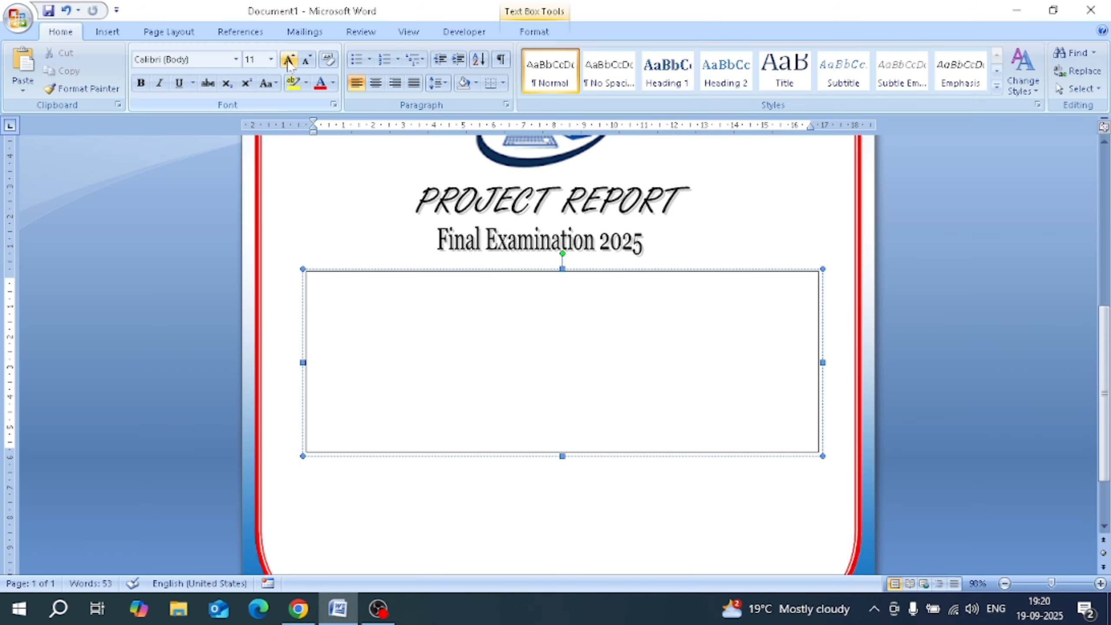
{"action": "left_click", "coordinate": [288, 59]}
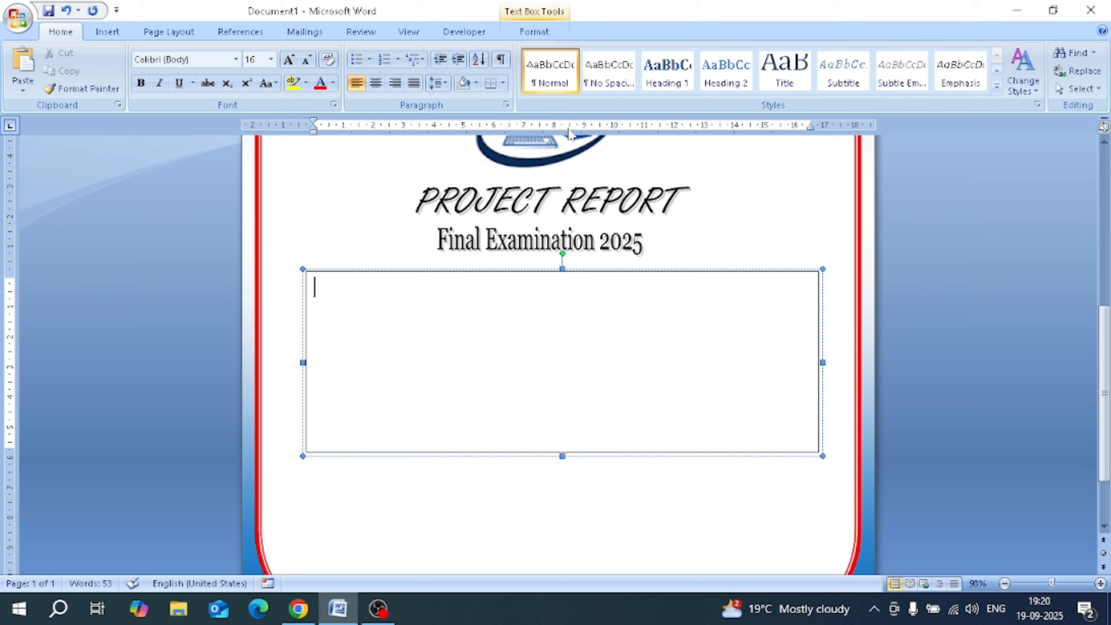
Enter the labels Name, Class and Subject on three separate lines in the rectangle.
{"action": "type", "text": "Name"}
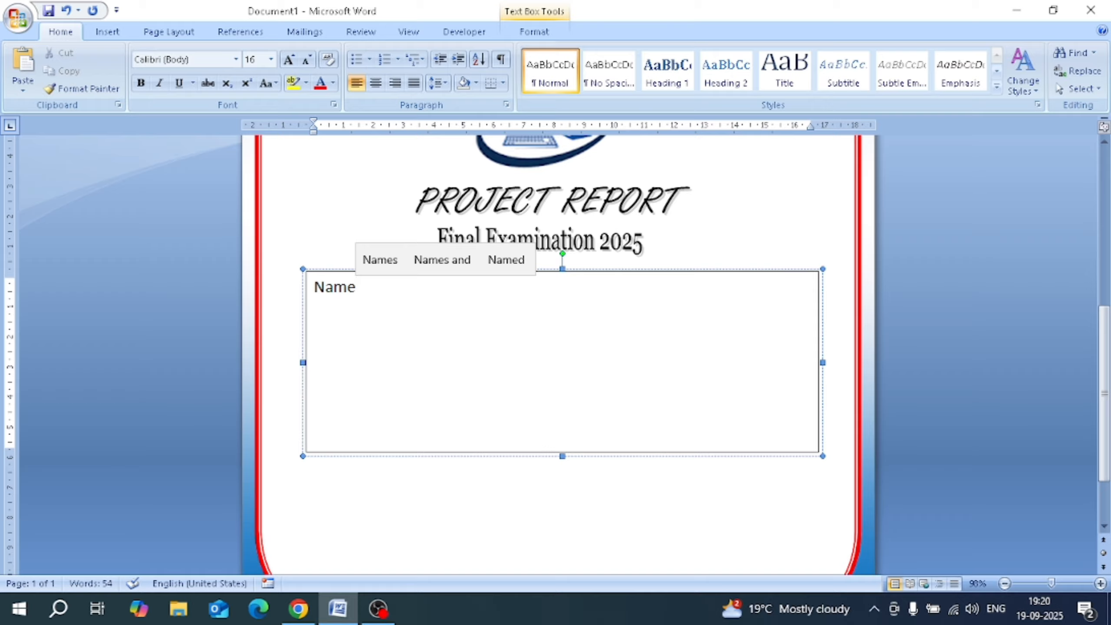
{"action": "key", "text": "Return"}
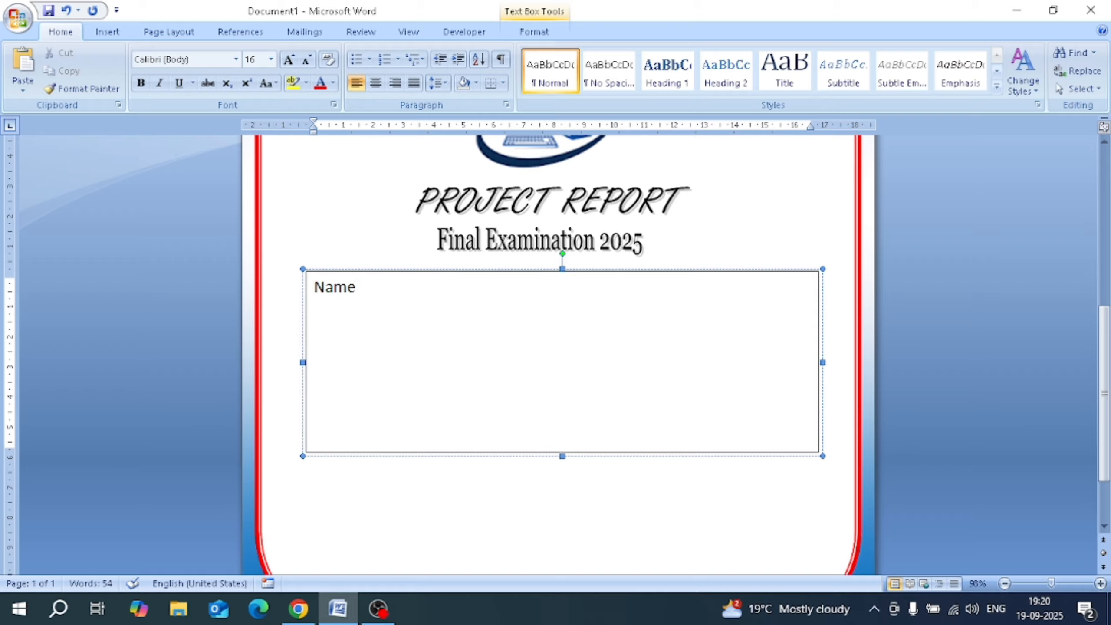
{"action": "type", "text": "class"}
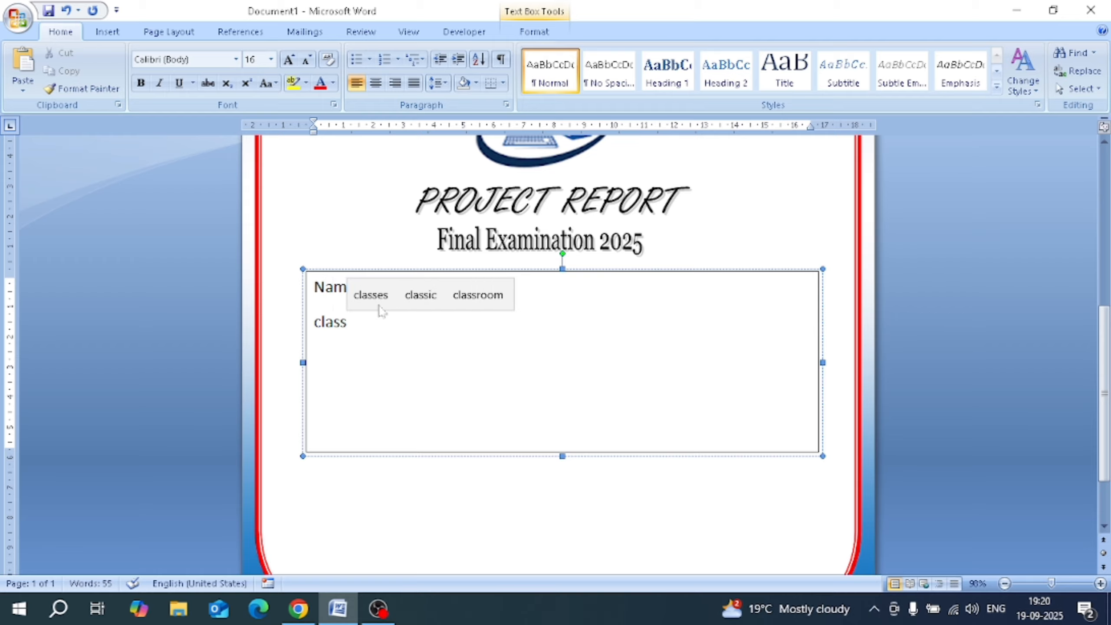
{"action": "key", "text": "Return"}
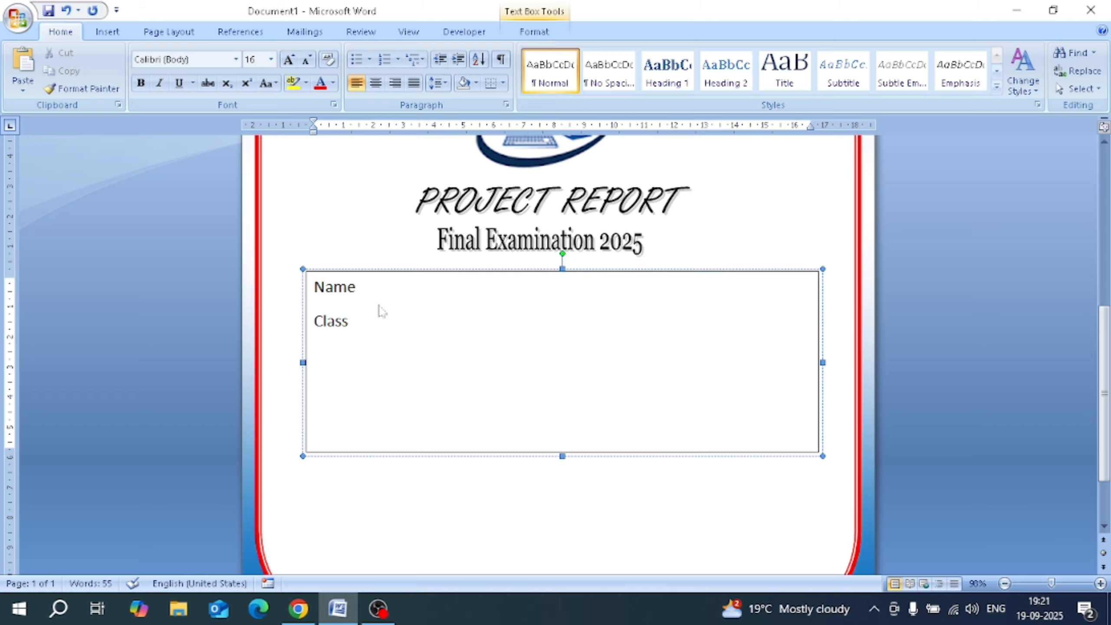
{"action": "type", "text": "s"}
{"action": "key", "text": "BackSpace"}
{"action": "type", "text": "Su"}
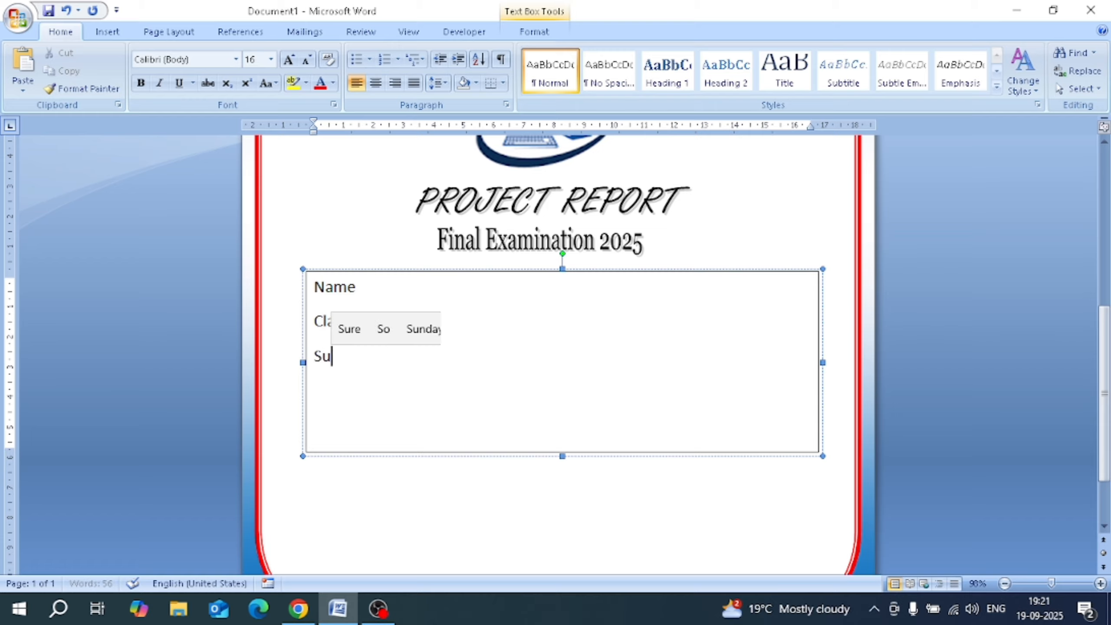
{"action": "type", "text": "bject"}
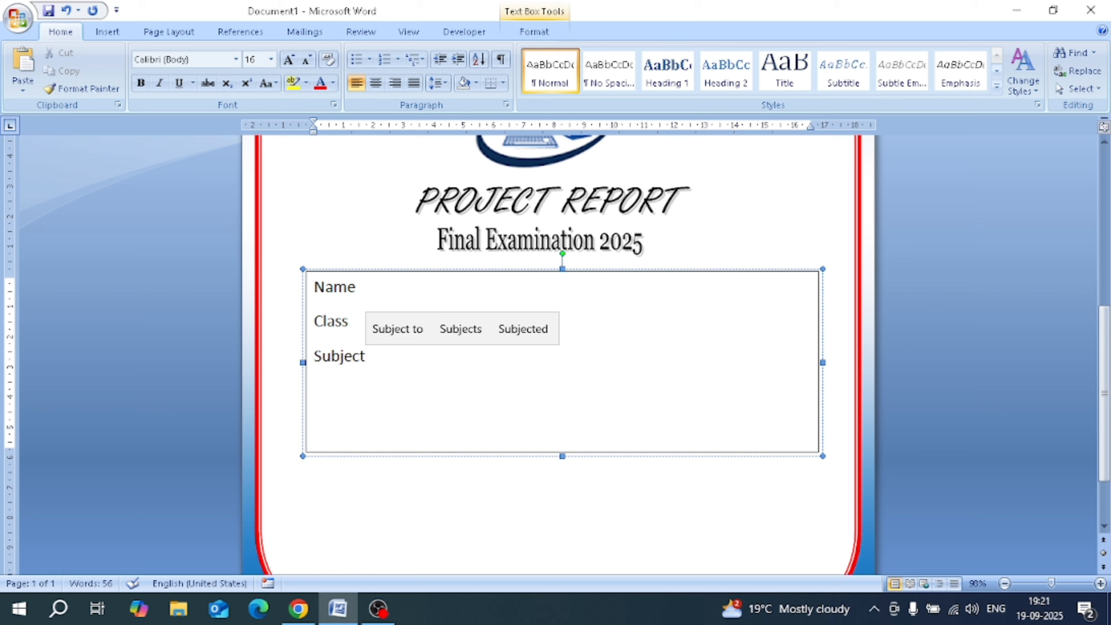
Add the label "Roll.No." on the Name line, starting just past the middle of the text box.
{"action": "double_click", "coordinate": [574, 294]}
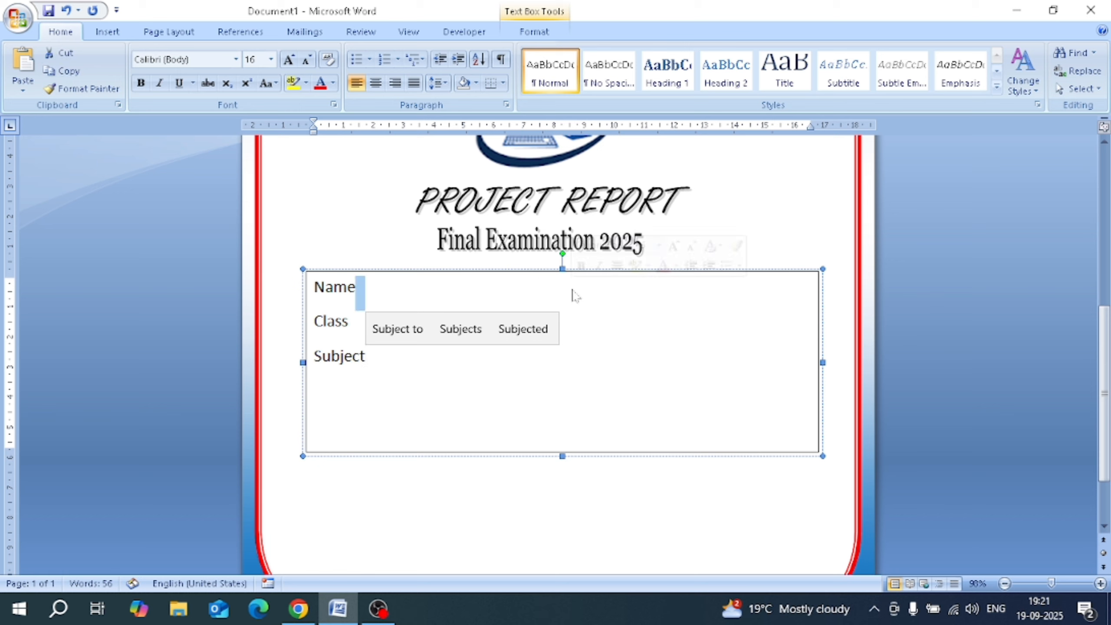
{"action": "left_click", "coordinate": [362, 289]}
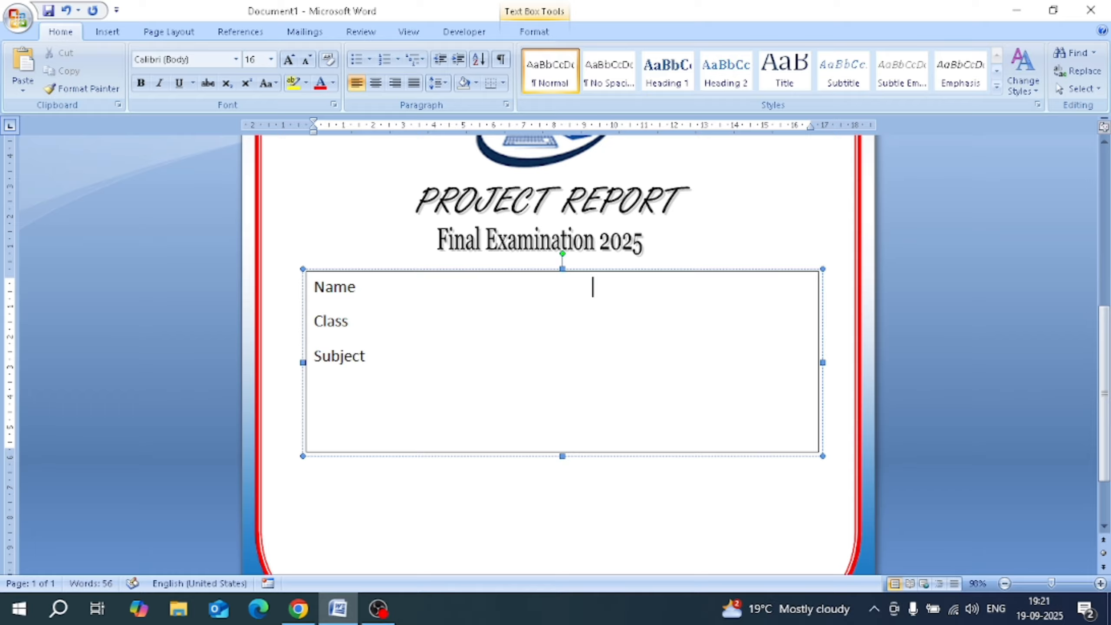
{"action": "key", "text": "BackSpace"}
{"action": "type", "text": "ro"}
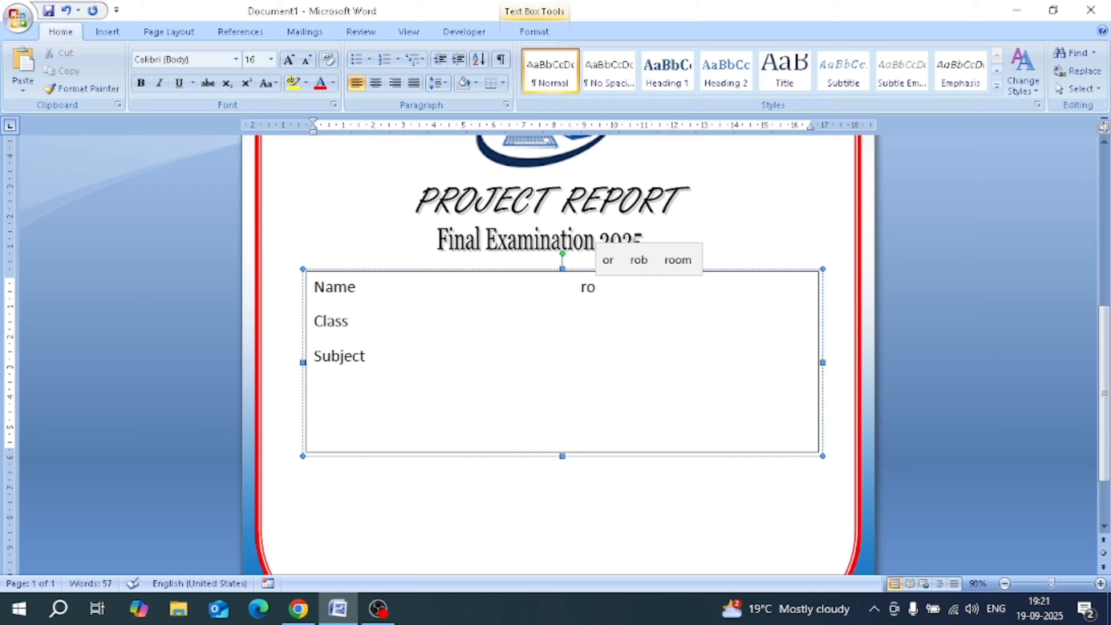
{"action": "key", "text": "BackSpace"}
{"action": "key", "text": "BackSpace"}
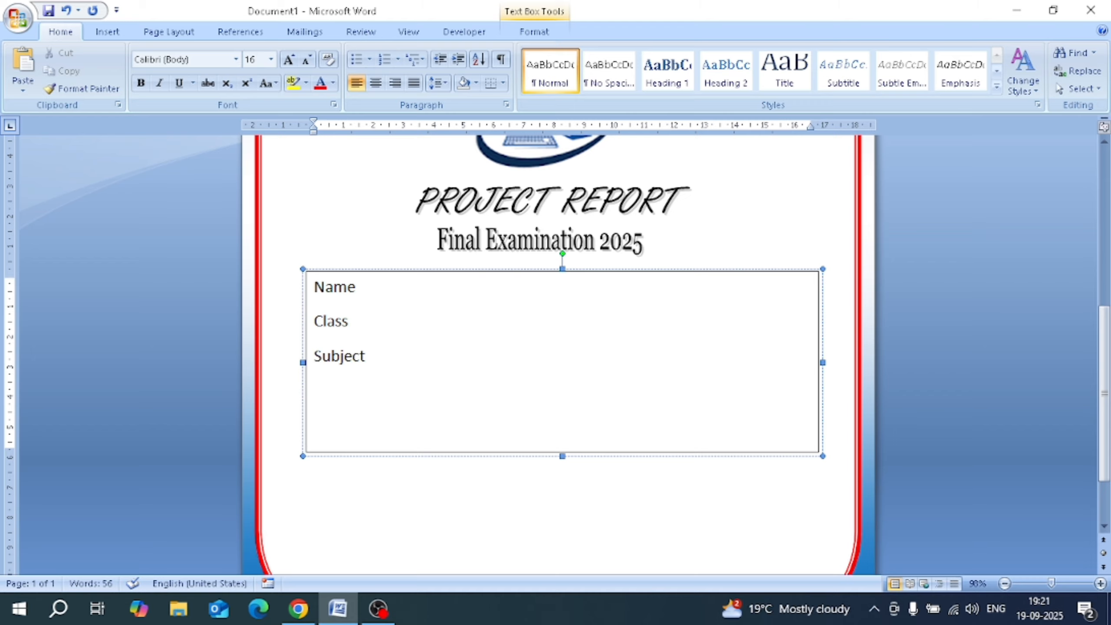
{"action": "type", "text": "Roll"}
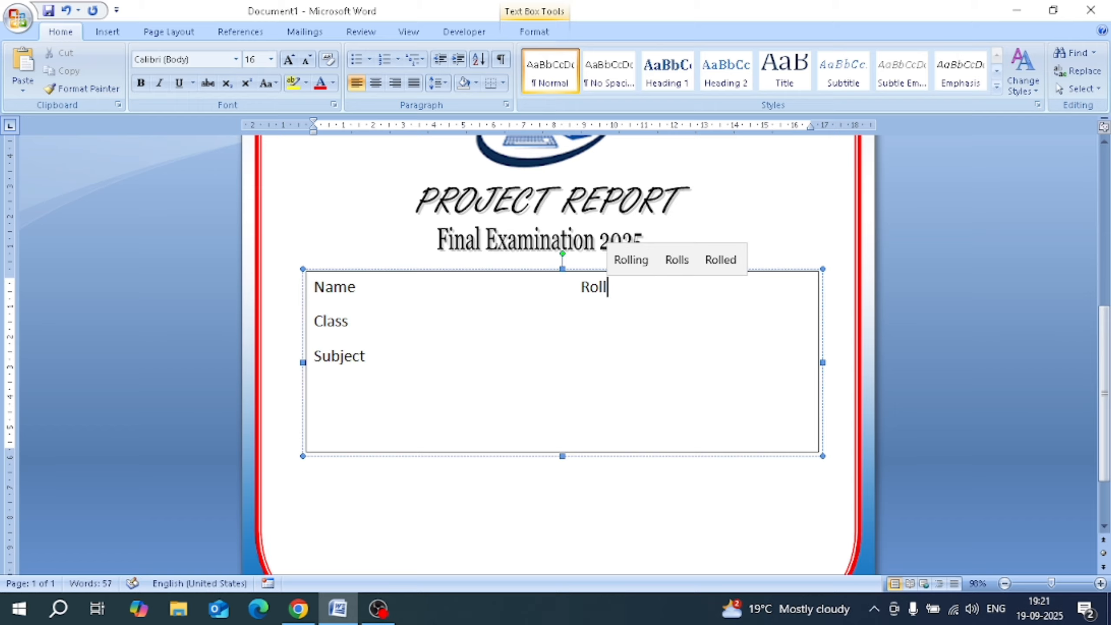
{"action": "type", "text": ".No."}
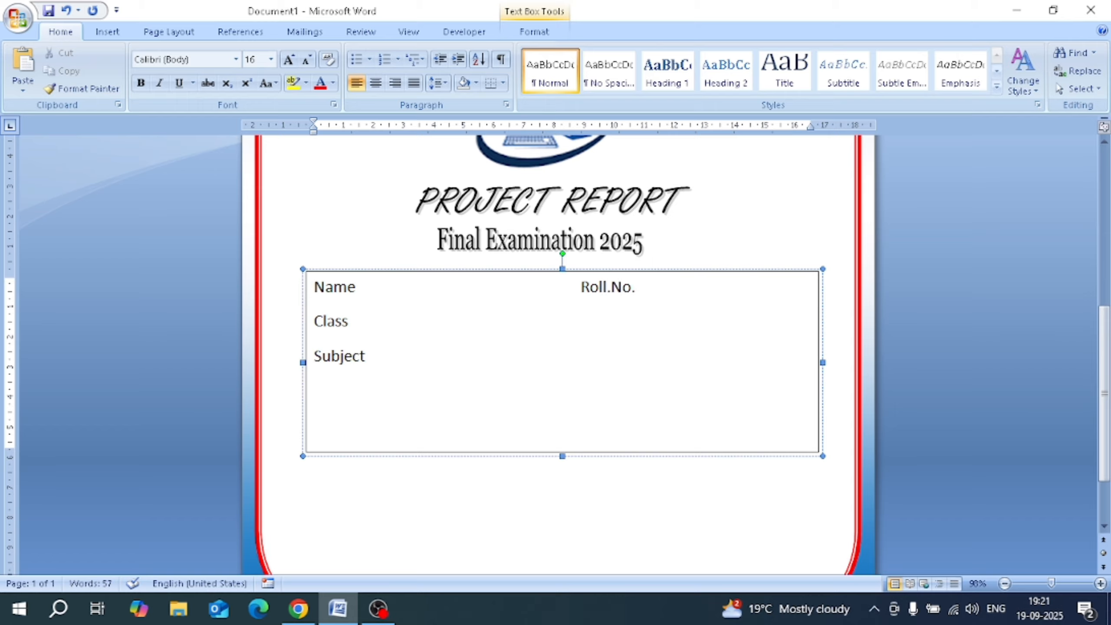
Add the labels Section on the Class line and Date on the Subject line, aligned beneath Roll.No.
{"action": "key", "text": "Down"}
{"action": "key", "text": "BackSpace"}
{"action": "key", "text": "BackSpace"}
{"action": "key", "text": "BackSpace"}
{"action": "key", "text": "BackSpace"}
{"action": "type", "text": "Se"}
{"action": "type", "text": "ction   "}
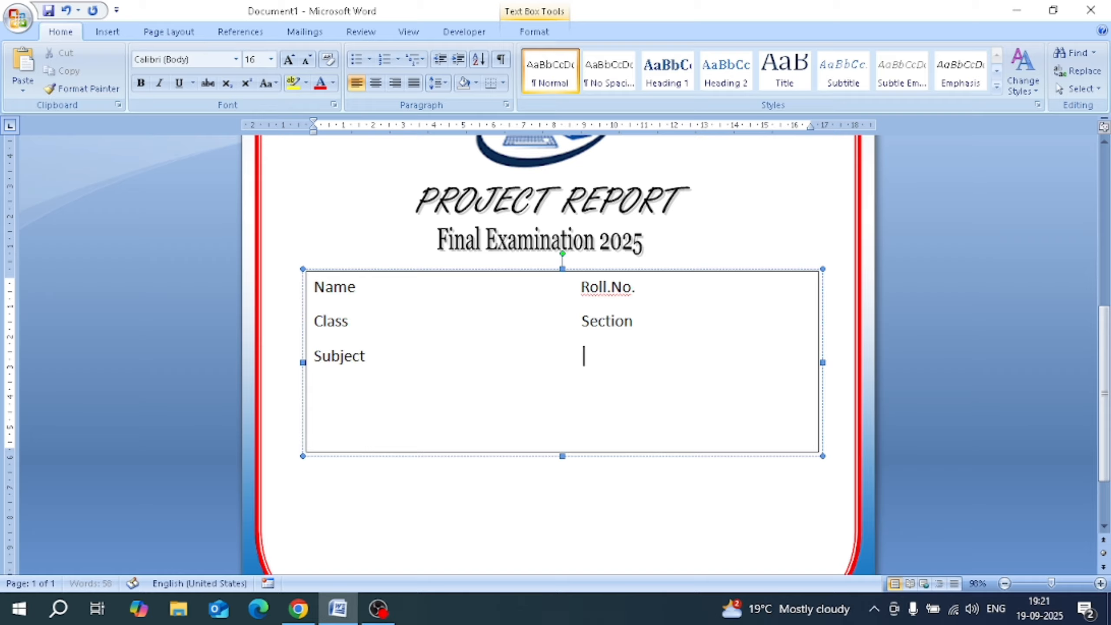
{"action": "type", "text": " Date"}
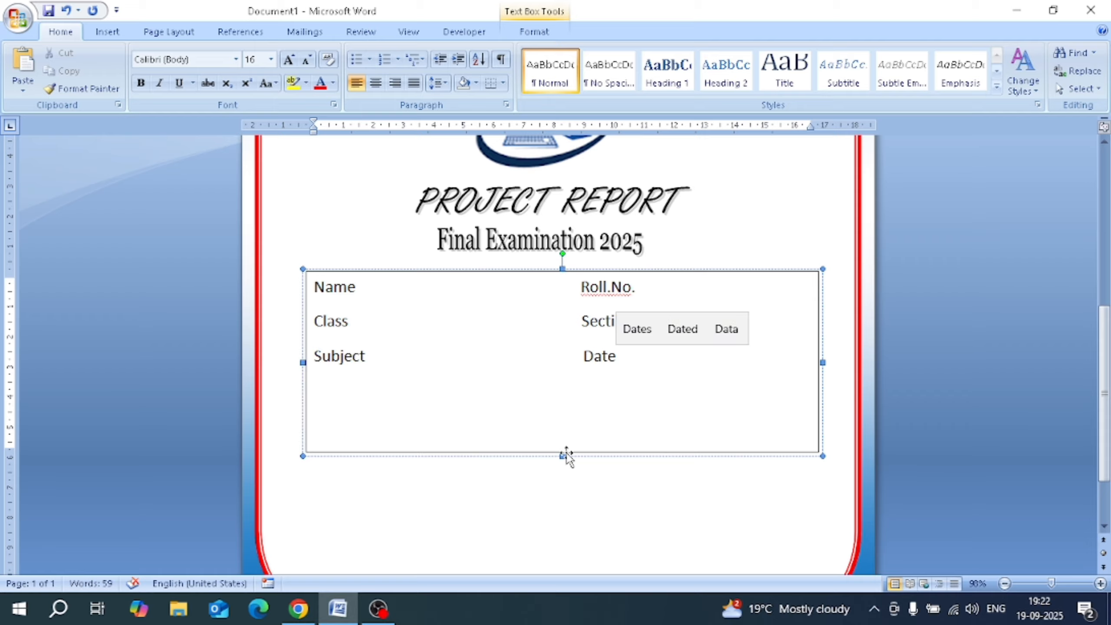
Shorten the text box to about 3.49 cm high to fit its three lines and remove its outline.
{"action": "left_click_drag", "start_coordinate": [562, 456], "coordinate": [556, 377]}
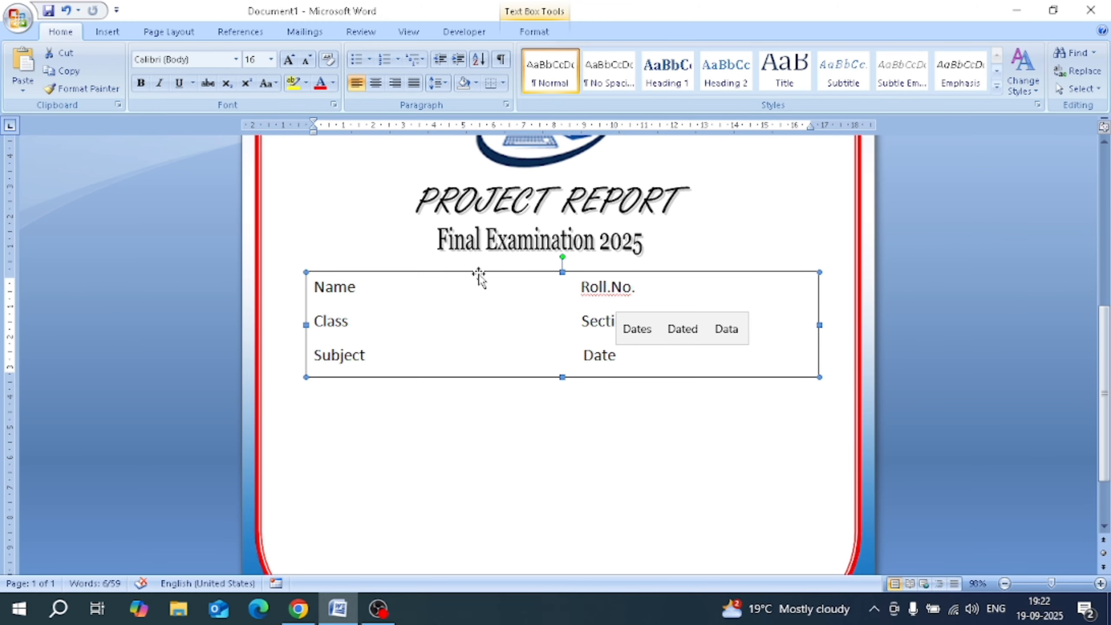
{"action": "left_click", "coordinate": [532, 33]}
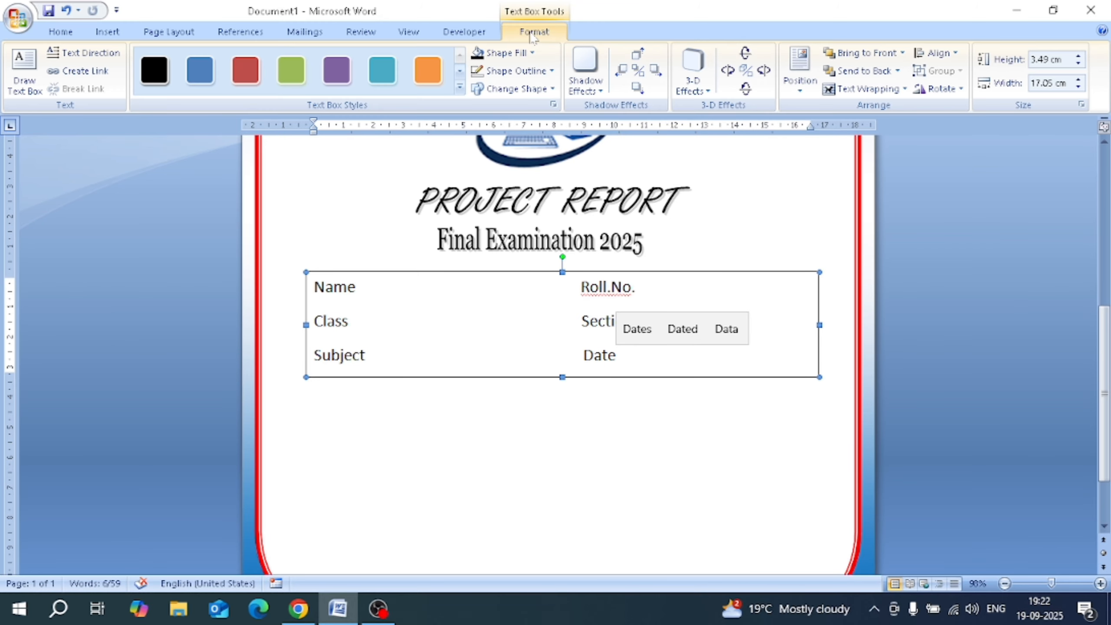
{"action": "left_click", "coordinate": [526, 71]}
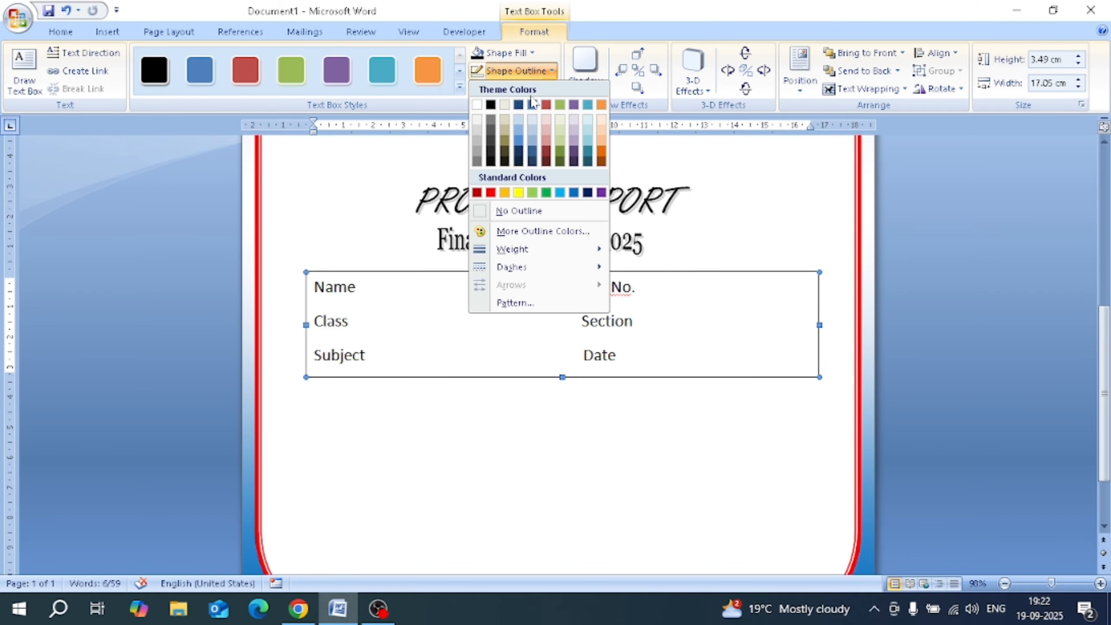
{"action": "left_click", "coordinate": [517, 212]}
{"action": "left_click", "coordinate": [469, 431]}
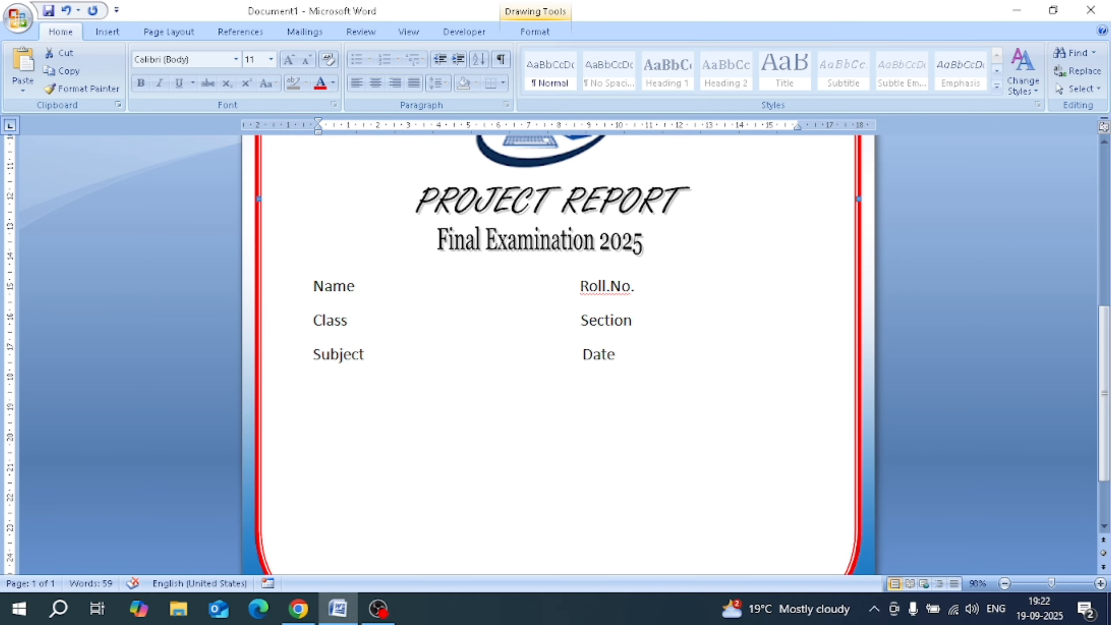
Draw a nearly horizontal straight line about 5.94 cm long between the Name and Roll.No. labels.
{"action": "left_click", "coordinate": [107, 31]}
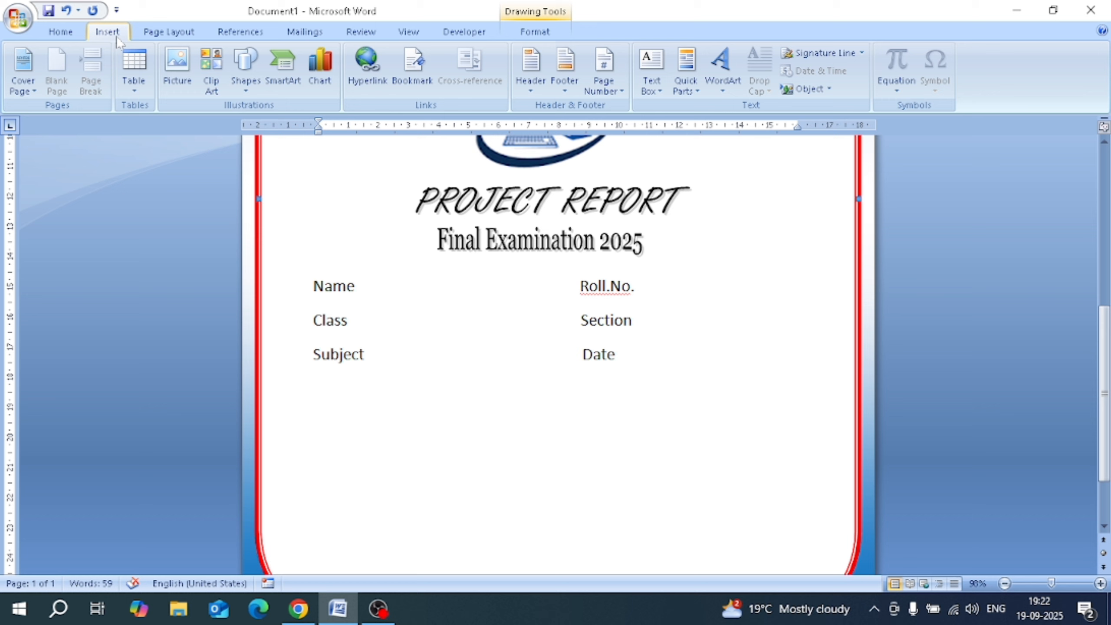
{"action": "left_click", "coordinate": [246, 88]}
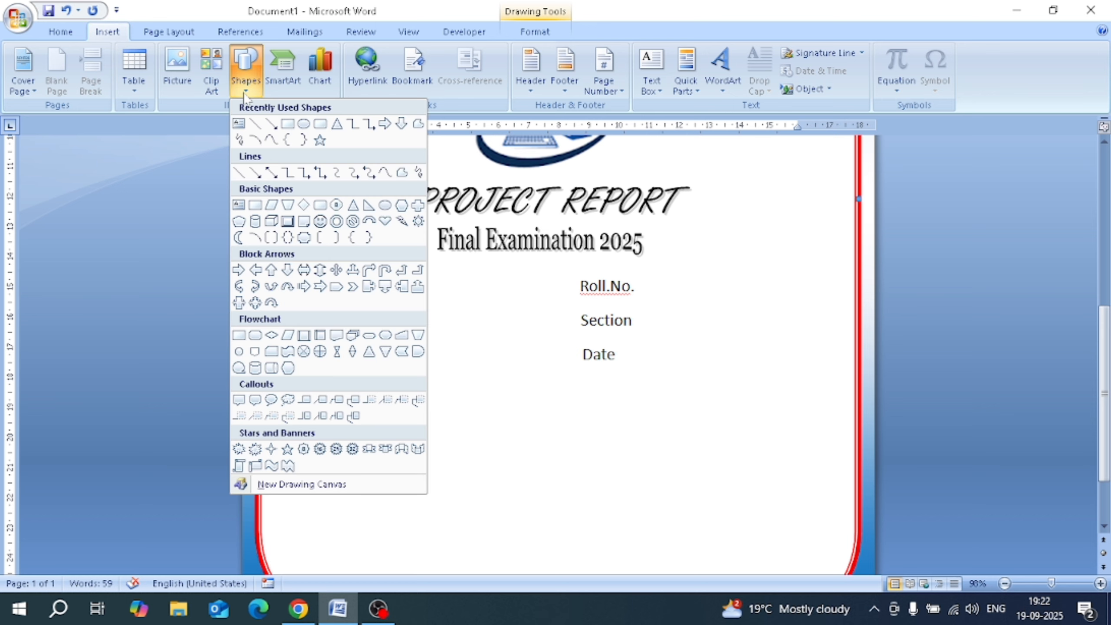
{"action": "left_click", "coordinate": [255, 125]}
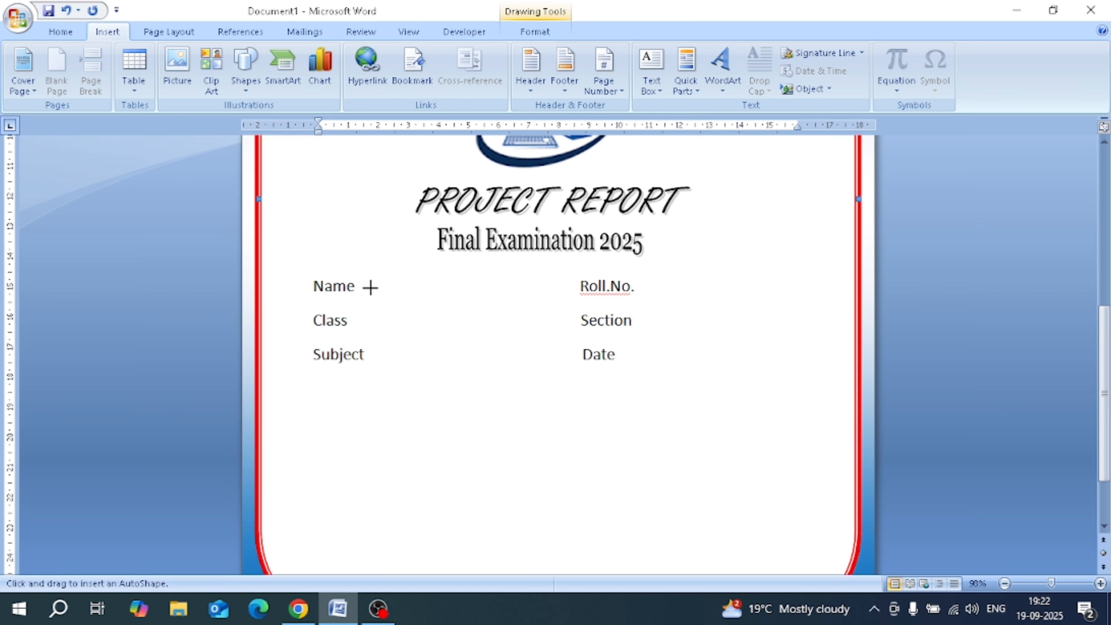
{"action": "left_click_drag", "start_coordinate": [371, 287], "coordinate": [549, 287]}
Nudge the line slightly right and down so it sits as a fill-in line at the base of Name.
{"action": "key", "text": "Right"}
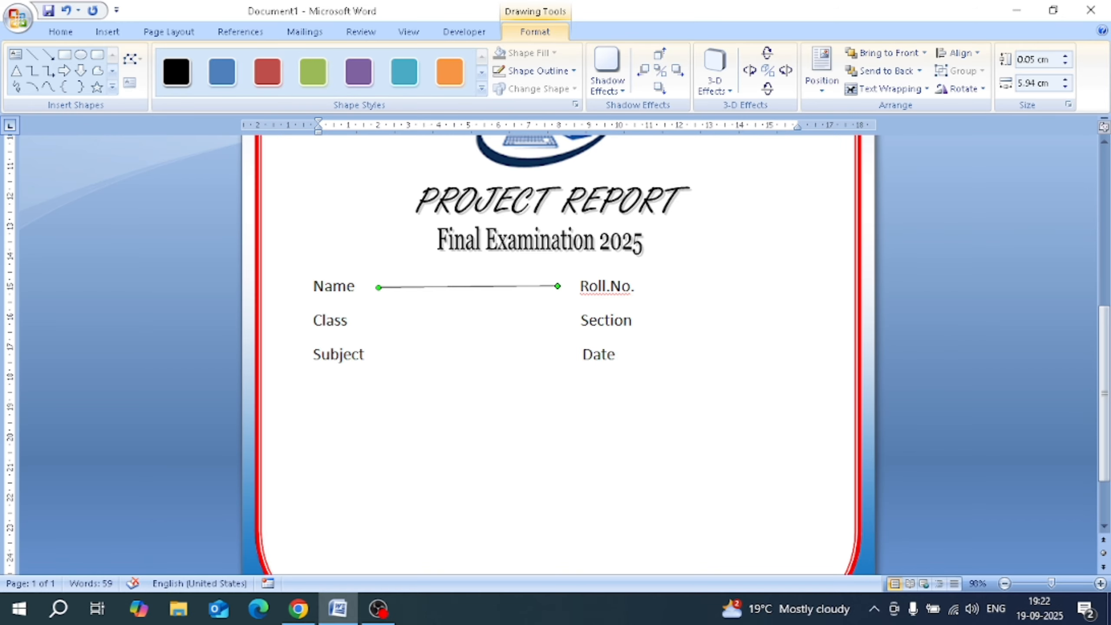
{"action": "key", "text": "Down"}
{"action": "key", "text": "Down"}
{"action": "key", "text": "Down"}
{"action": "key", "text": "Down"}
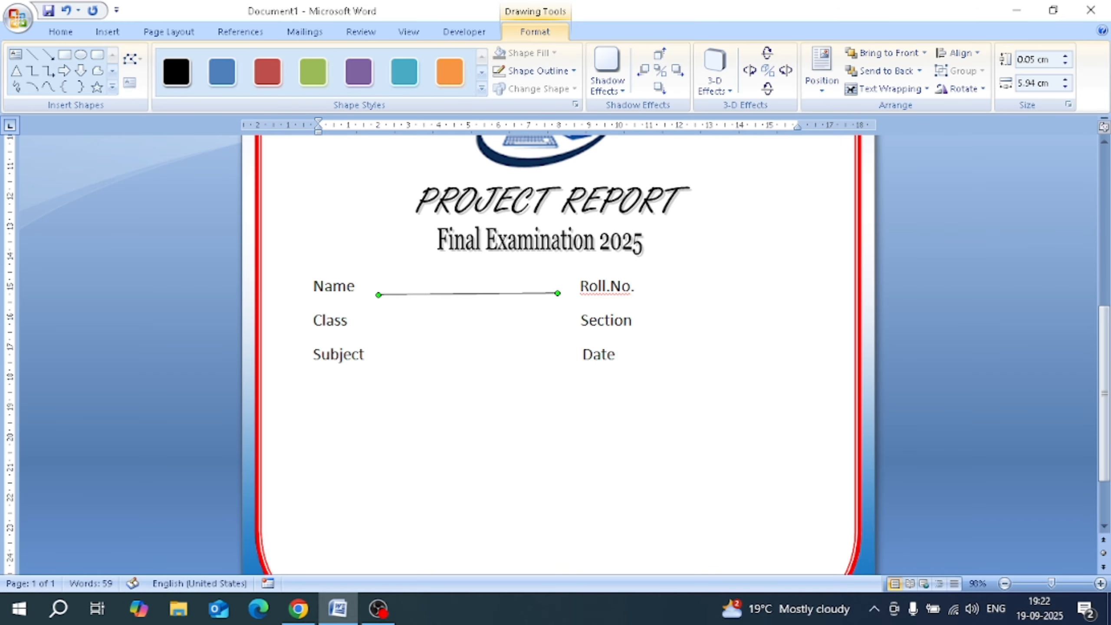
{"action": "key", "text": "Down"}
{"action": "key", "text": "Down"}
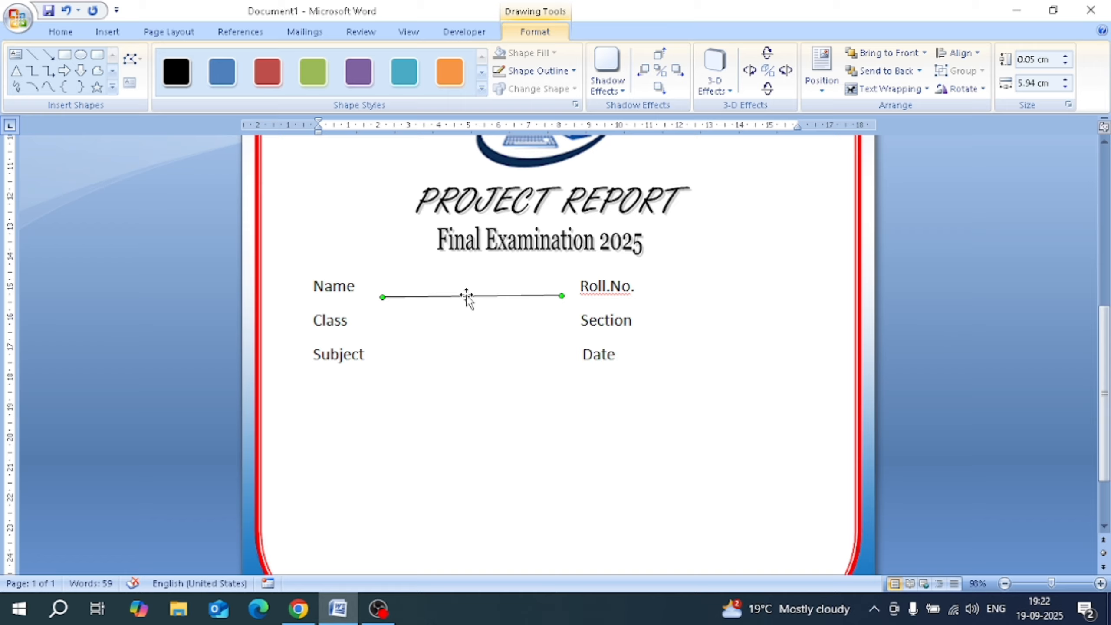
Nudge the Name fill-in line slightly upward and give it a heavier line weight.
{"action": "key", "text": "Up"}
{"action": "key", "text": "Up"}
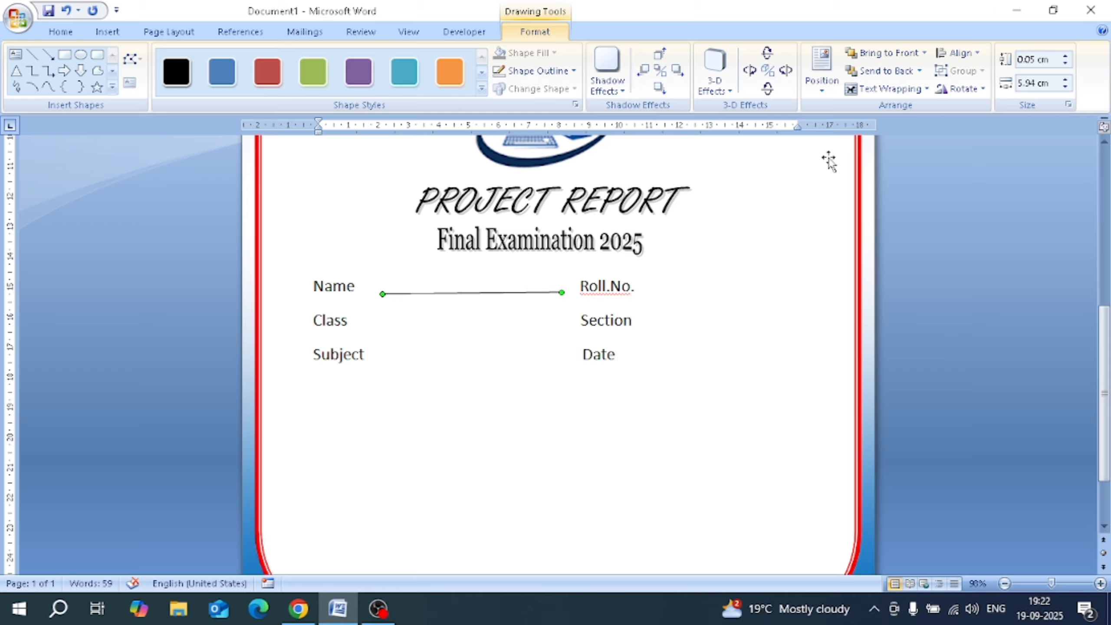
{"action": "left_click", "coordinate": [538, 71]}
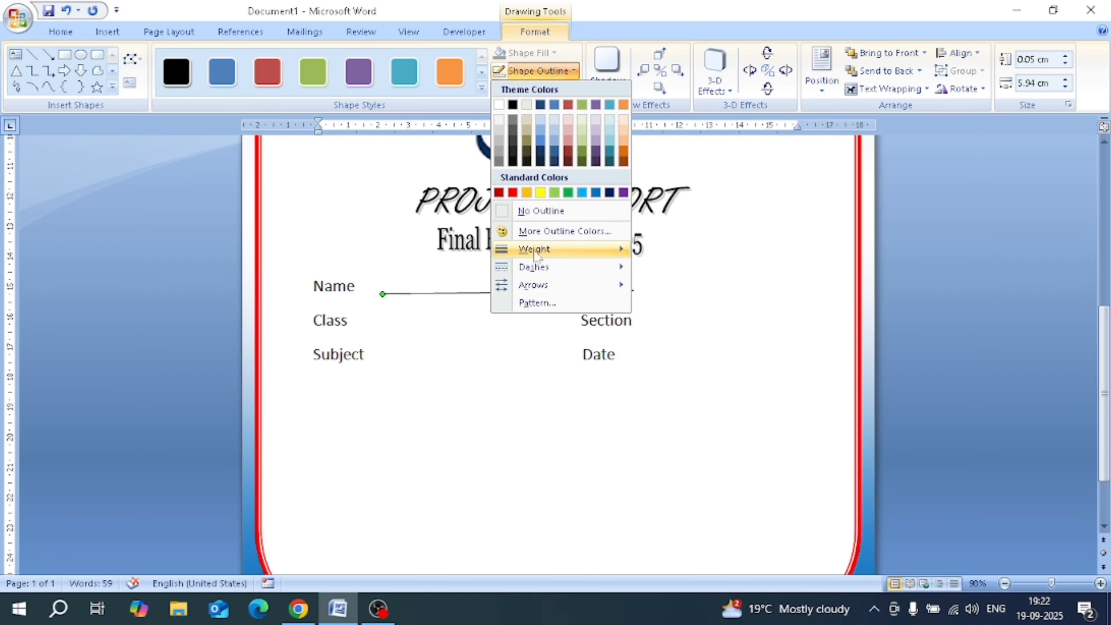
{"action": "mouse_move", "coordinate": [546, 250]}
{"action": "left_click", "coordinate": [684, 307]}
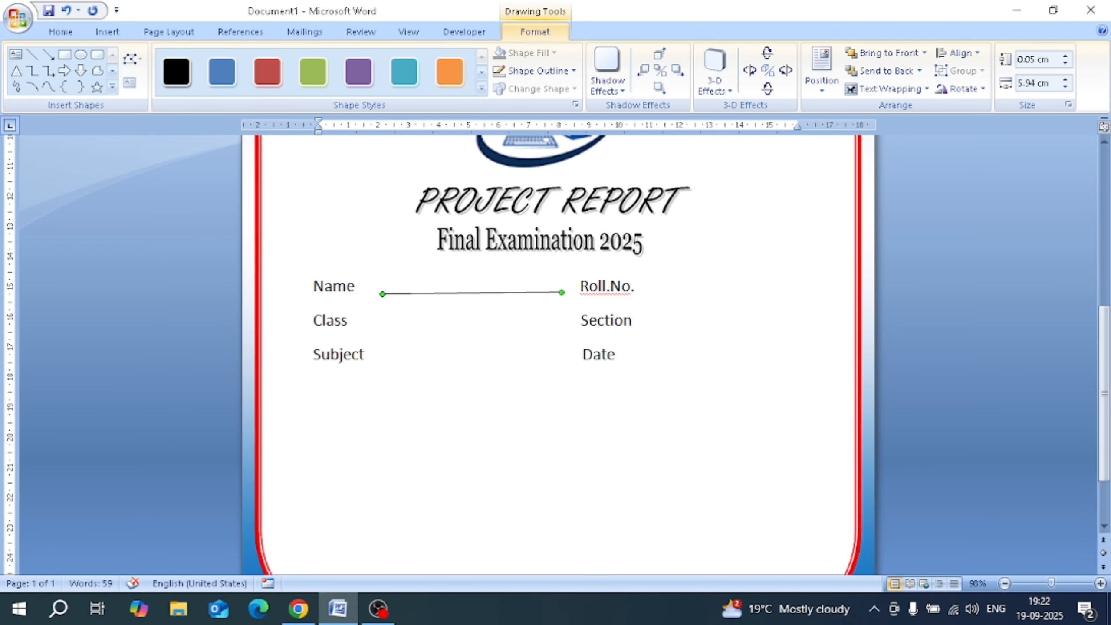
{"action": "left_click", "coordinate": [538, 70]}
{"action": "mouse_move", "coordinate": [568, 249]}
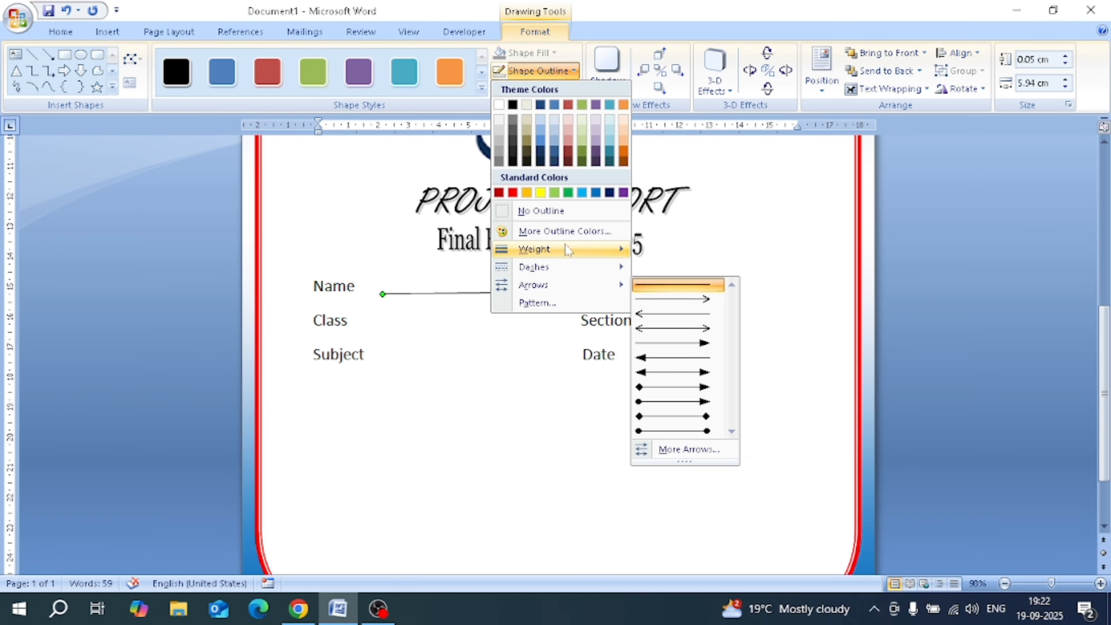
{"action": "left_click", "coordinate": [673, 323]}
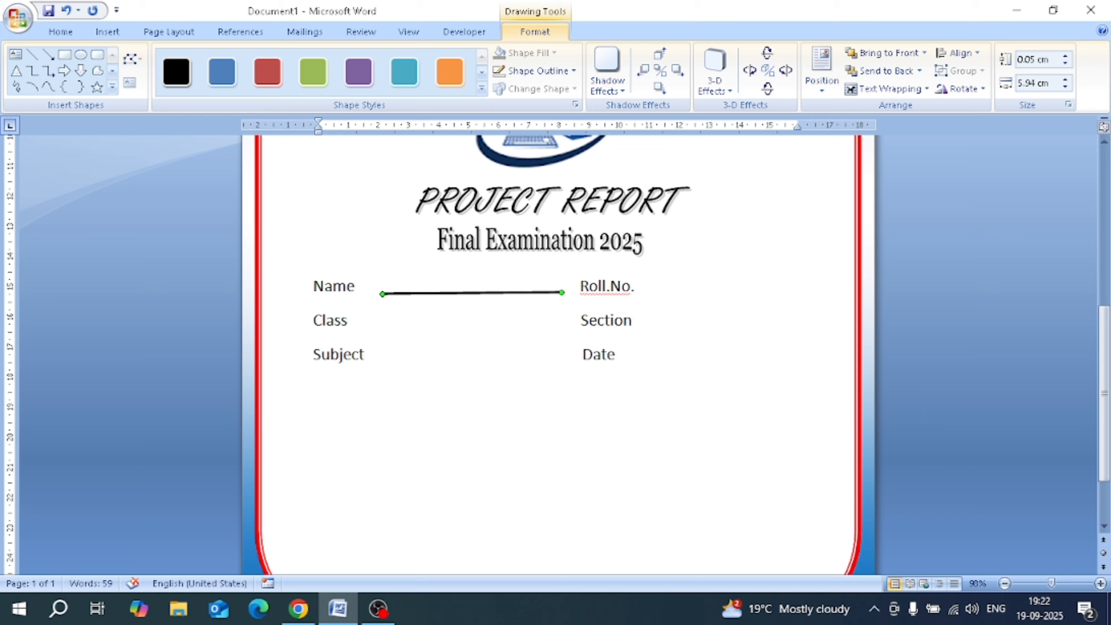
Duplicate the Name fill-in line and align the copy beneath it at the base of Class.
{"action": "key", "text": "ctrl+d"}
{"action": "key", "text": "Down"}
{"action": "key", "text": "Down"}
{"action": "key", "text": "Down"}
{"action": "key", "text": "Down"}
{"action": "key", "text": "Down"}
{"action": "key", "text": "Down"}
{"action": "key", "text": "Down"}
{"action": "key", "text": "Down"}
{"action": "key", "text": "Down"}
{"action": "key", "text": "Down"}
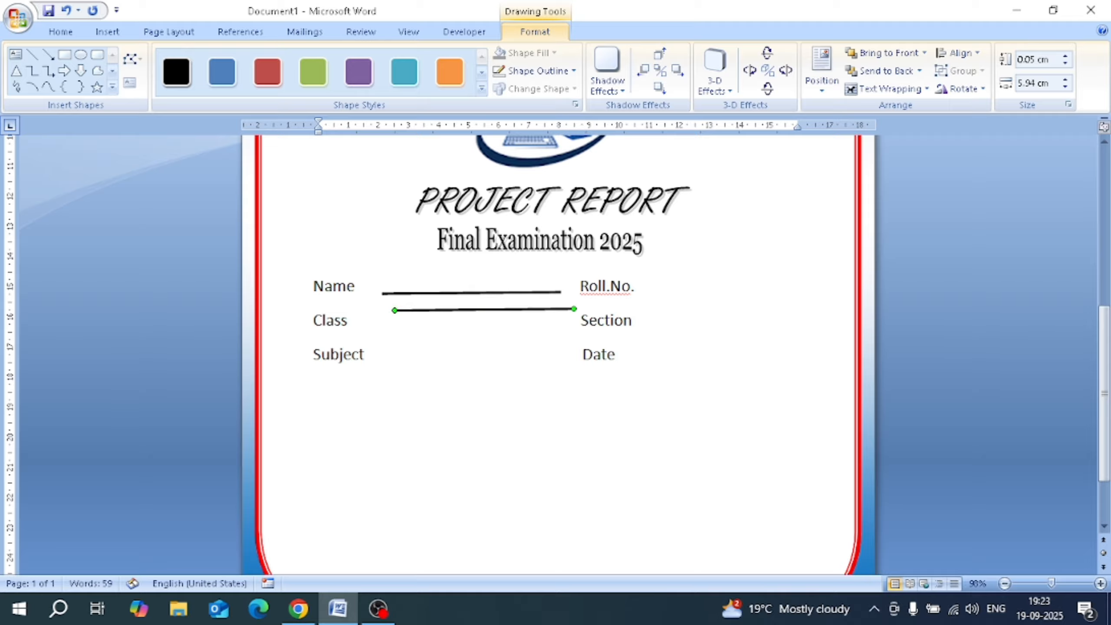
{"action": "key", "text": "Down"}
{"action": "key", "text": "Down"}
{"action": "key", "text": "Down"}
{"action": "key", "text": "Down"}
{"action": "key", "text": "Down"}
{"action": "key", "text": "Down"}
{"action": "key", "text": "Down"}
{"action": "key", "text": "Down"}
{"action": "key", "text": "Down"}
{"action": "key", "text": "Down"}
{"action": "key", "text": "Down"}
{"action": "key", "text": "Down"}
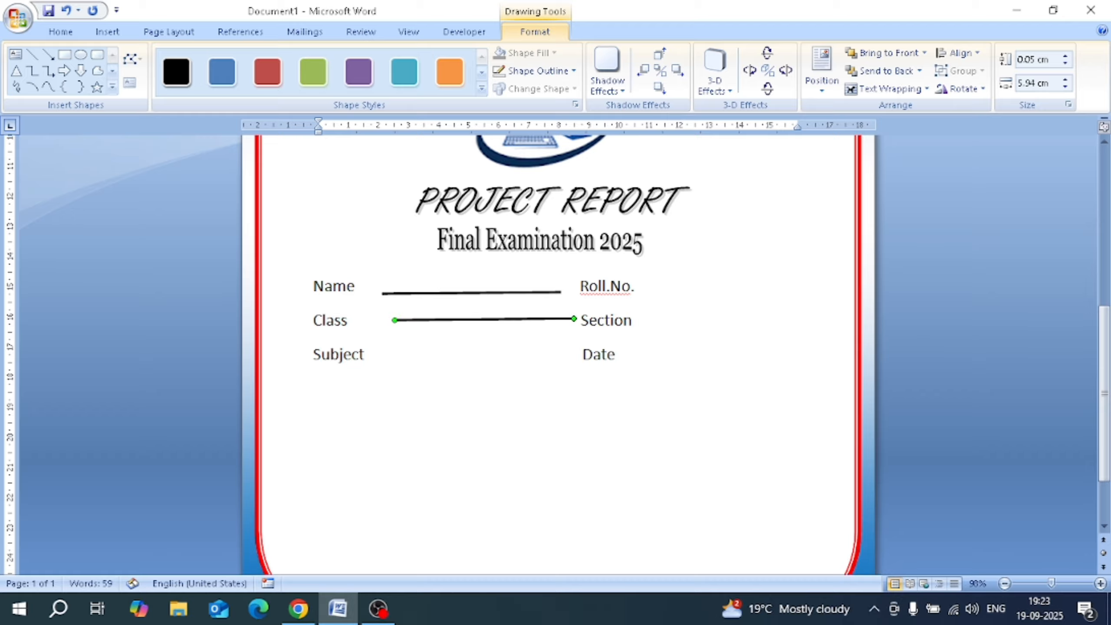
{"action": "key", "text": "Down"}
{"action": "key", "text": "Down"}
{"action": "key", "text": "Down"}
{"action": "key", "text": "Down"}
{"action": "key", "text": "Down"}
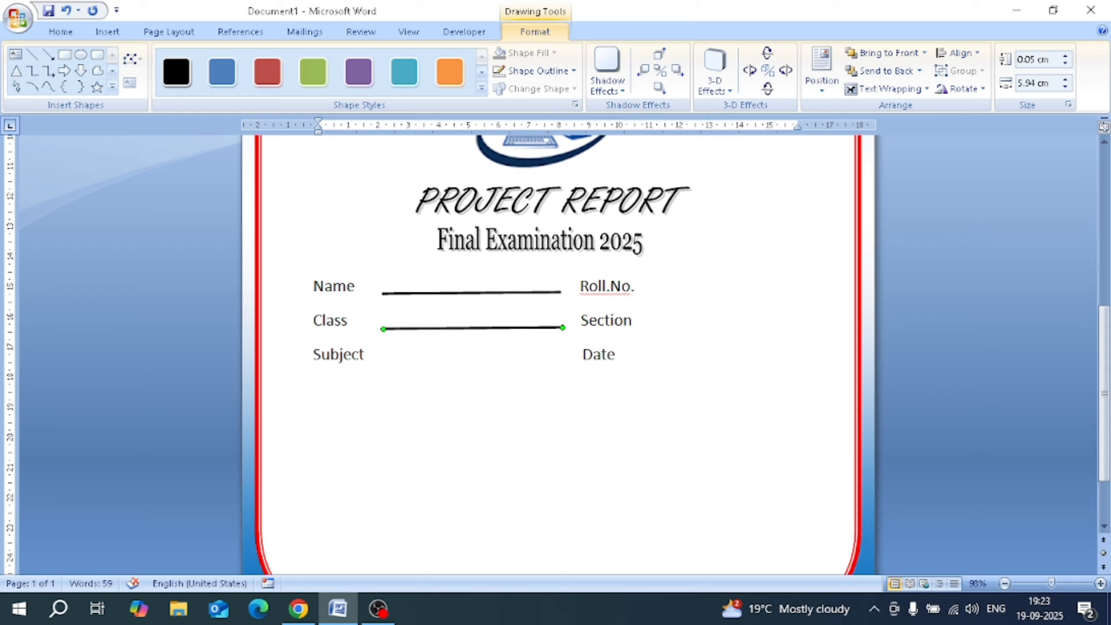
Duplicate the Class fill-in line and align the copy beneath it at the base of Subject.
{"action": "key", "text": "ctrl+d"}
{"action": "key", "text": "Down"}
{"action": "key", "text": "Down"}
{"action": "key", "text": "Down"}
{"action": "key", "text": "Down"}
{"action": "key", "text": "Down"}
{"action": "key", "text": "Down"}
{"action": "key", "text": "Down"}
{"action": "key", "text": "Down"}
{"action": "key", "text": "Down"}
{"action": "key", "text": "Down"}
{"action": "key", "text": "Down"}
{"action": "key", "text": "Down"}
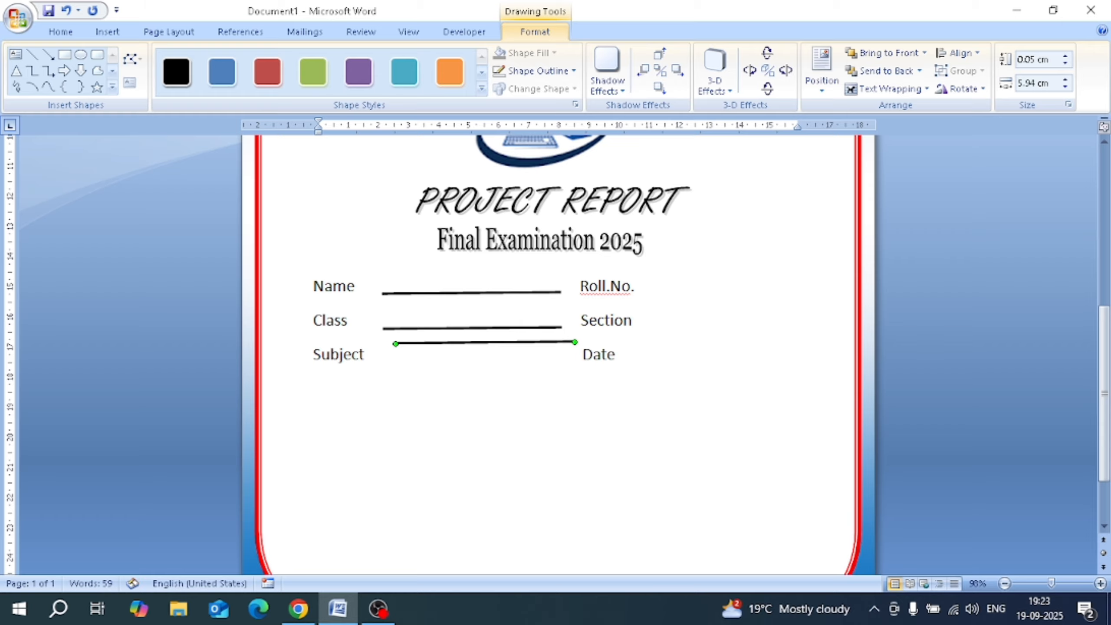
{"action": "key", "text": "Down"}
{"action": "key", "text": "Down"}
{"action": "key", "text": "Down"}
{"action": "key", "text": "Down"}
{"action": "key", "text": "Down"}
{"action": "key", "text": "Down"}
{"action": "key", "text": "Down"}
{"action": "key", "text": "Down"}
{"action": "key", "text": "Down"}
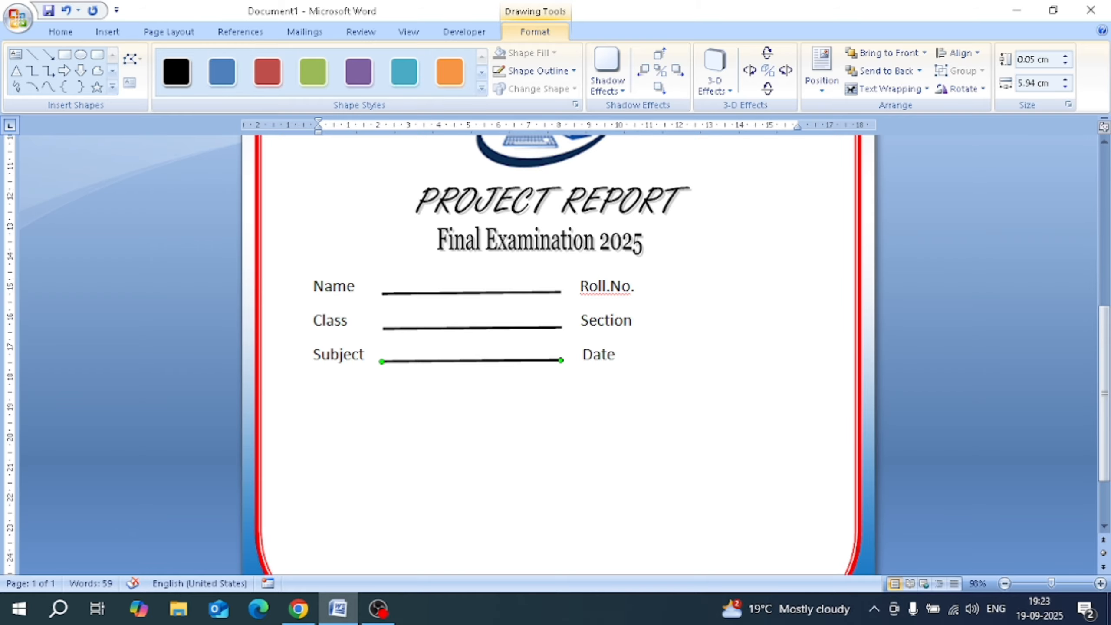
Duplicate the Subject fill-in line twice.
{"action": "scroll", "coordinate": [577, 302], "scroll_direction": "up", "scroll_amount": 8}
{"action": "scroll", "coordinate": [554, 304], "scroll_direction": "down", "scroll_amount": 6}
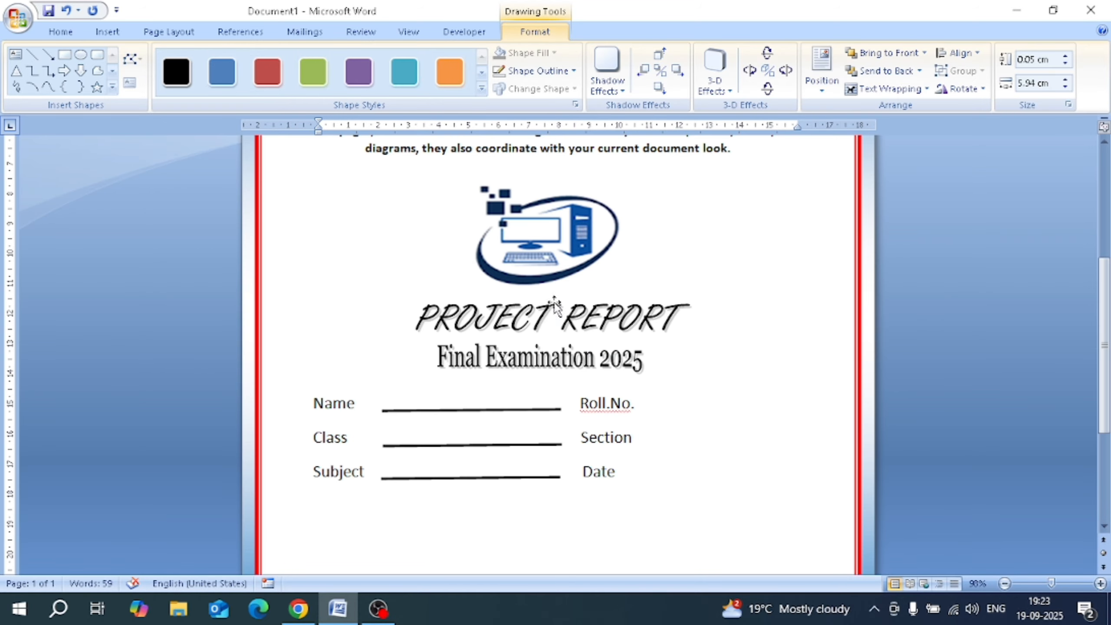
{"action": "scroll", "coordinate": [554, 304], "scroll_direction": "down", "scroll_amount": 3}
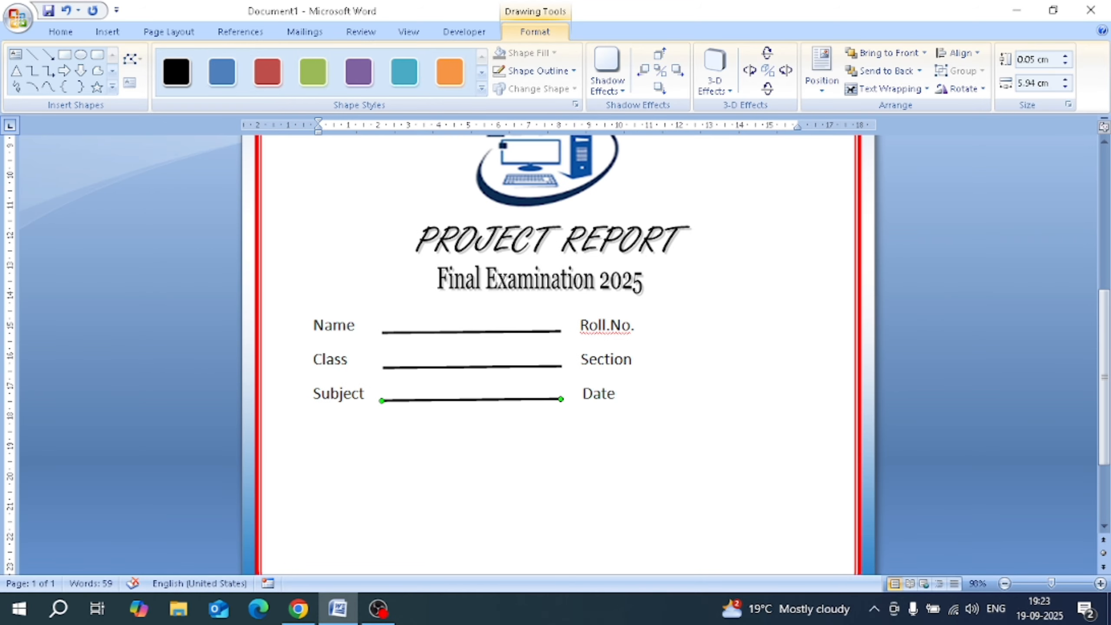
{"action": "key", "text": "ctrl+d"}
{"action": "key", "text": "ctrl+d"}
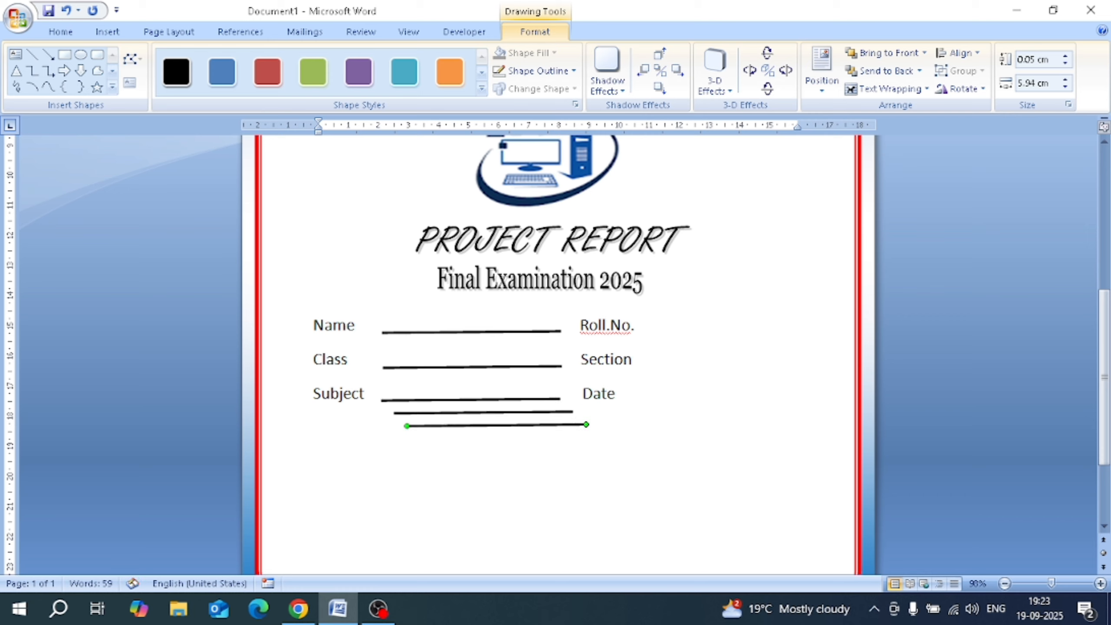
{"action": "left_click", "coordinate": [497, 425]}
{"action": "left_click_drag", "start_coordinate": [593, 393], "coordinate": [592, 393]}
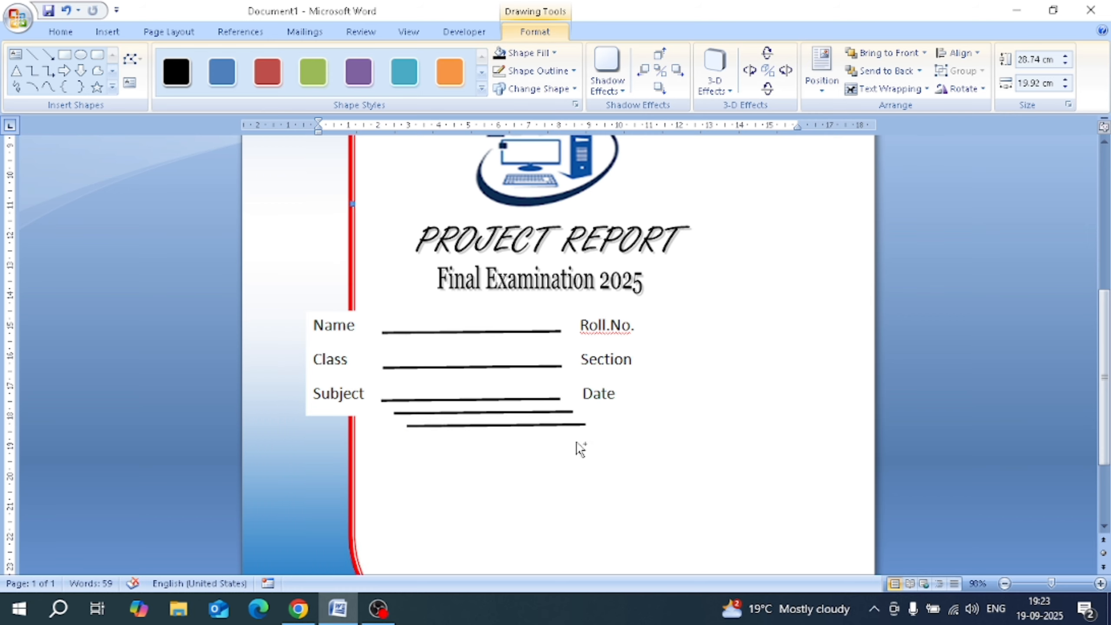
{"action": "key", "text": "ctrl+z"}
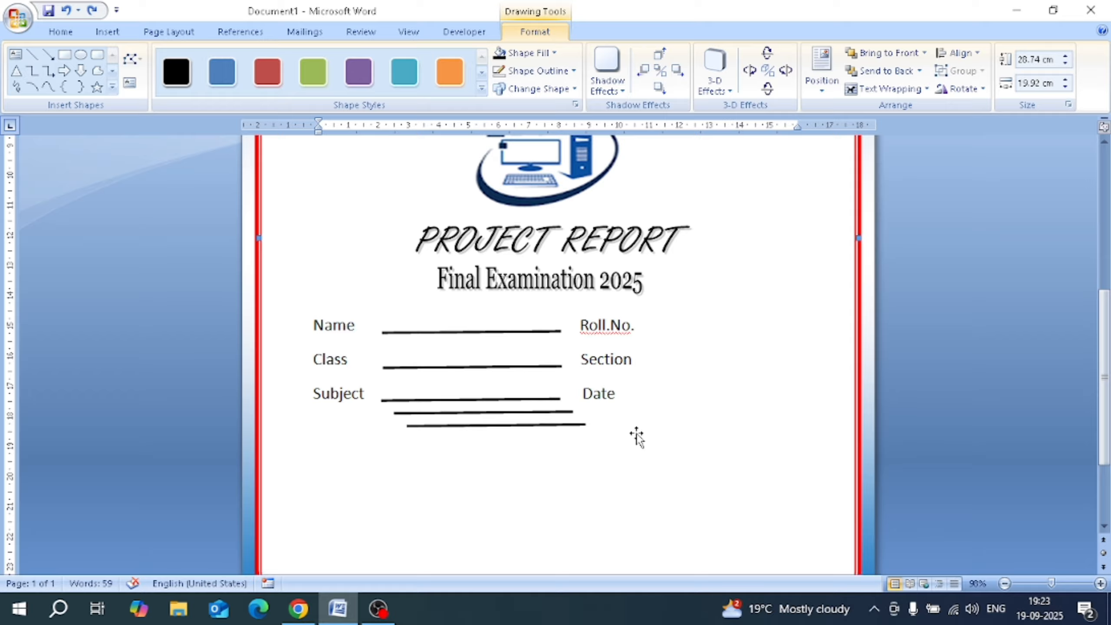
Place copies of the fill-in line after Roll.No., Section and Date, level with the lines of Name, Class and Subject.
{"action": "left_click", "coordinate": [501, 412]}
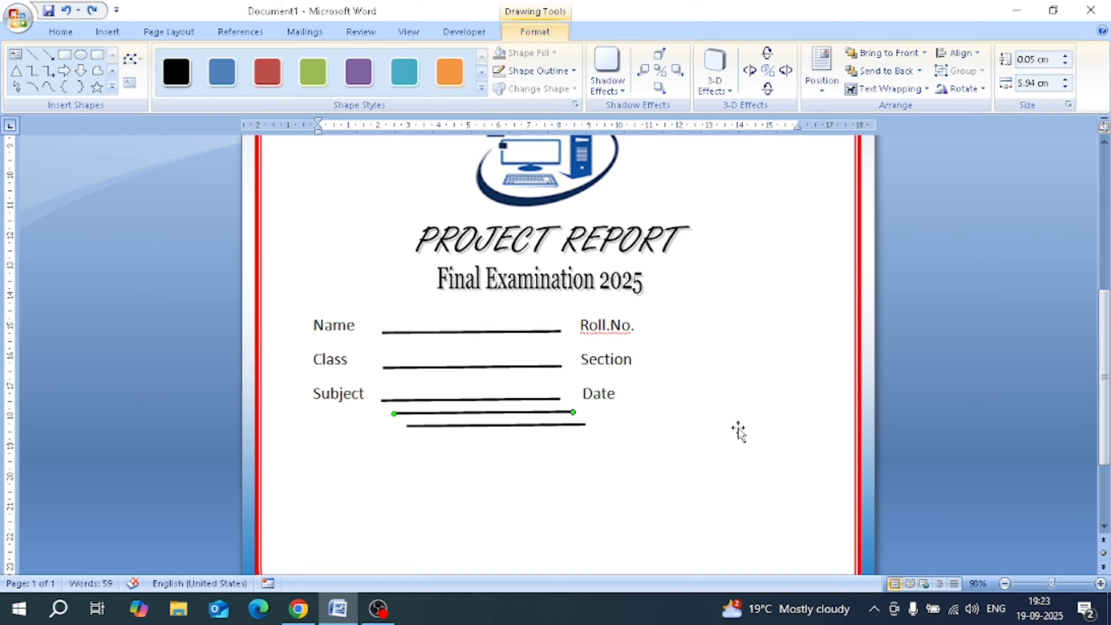
{"action": "key", "text": "Right"}
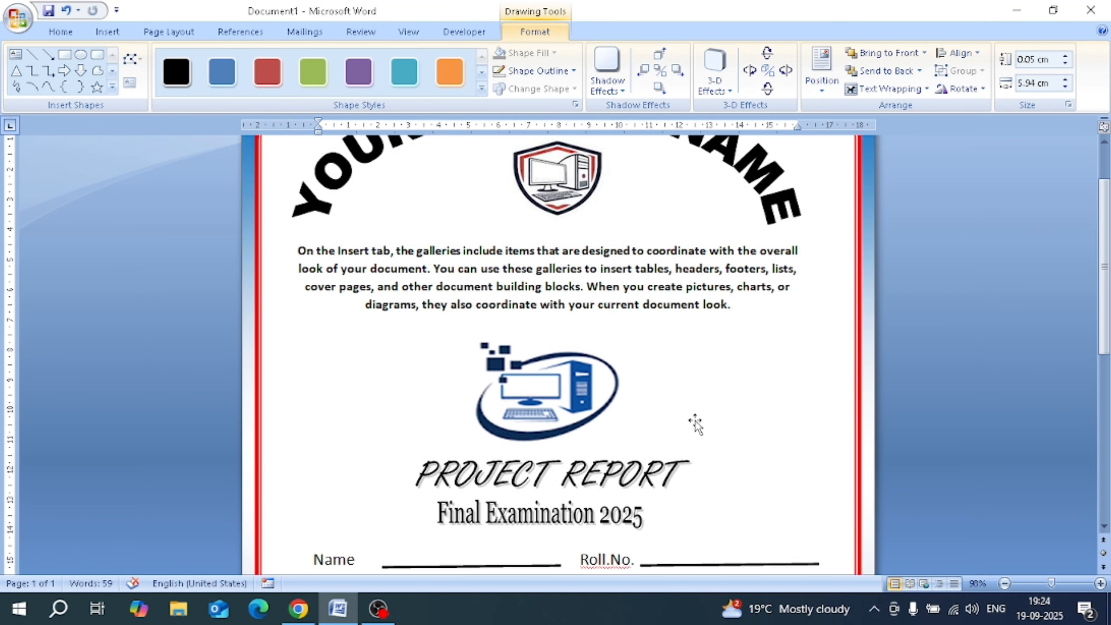
{"action": "scroll", "coordinate": [697, 424], "scroll_direction": "down", "scroll_amount": 3}
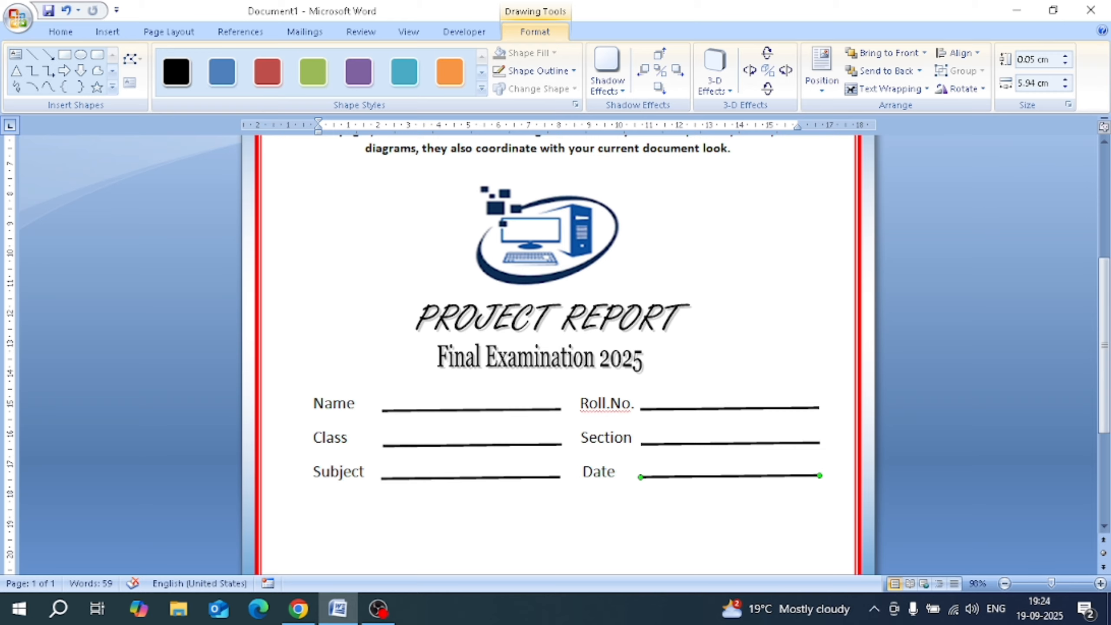
Ignore the spelling flag on Roll.No. and leave the text box.
{"action": "left_click", "coordinate": [606, 403]}
{"action": "right_click", "coordinate": [608, 405]}
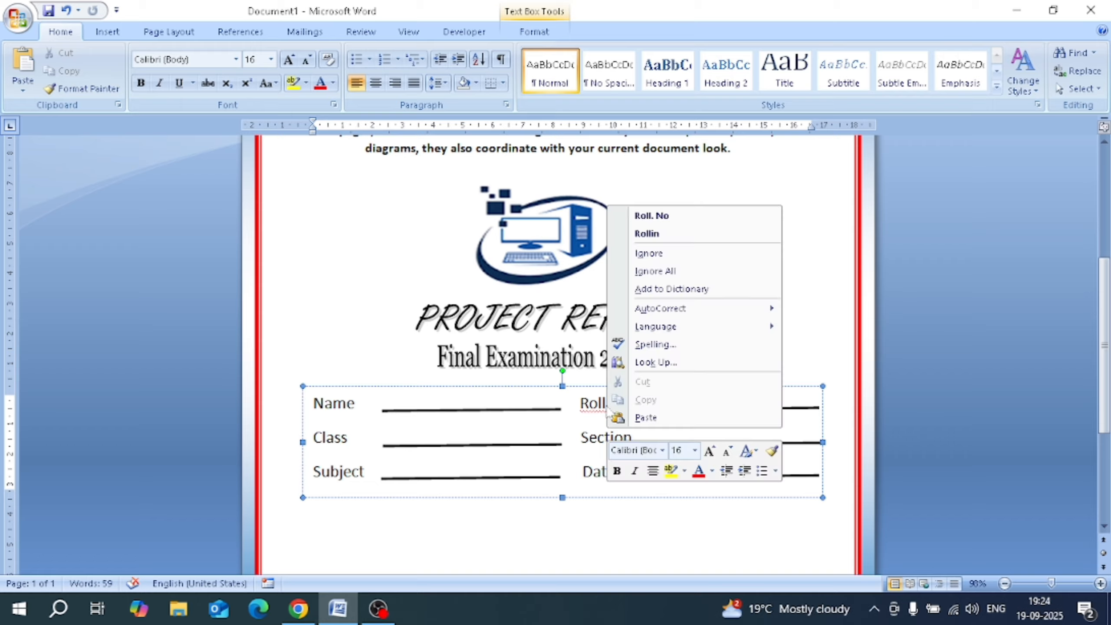
{"action": "left_click", "coordinate": [656, 254]}
{"action": "scroll", "coordinate": [642, 517], "scroll_direction": "down", "scroll_amount": 2}
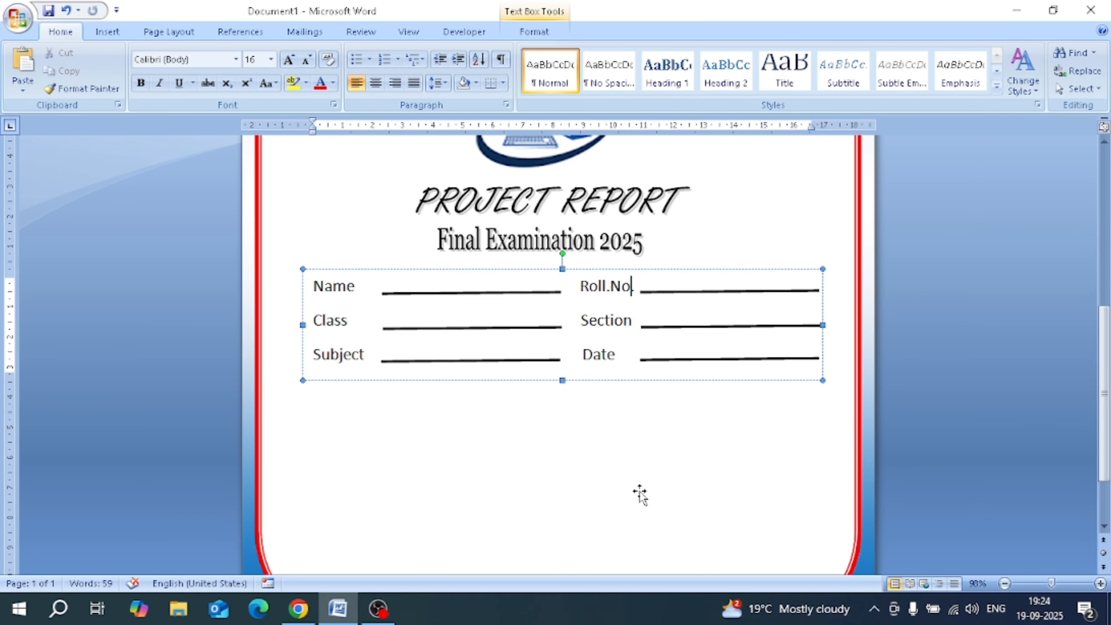
{"action": "left_click", "coordinate": [638, 491]}
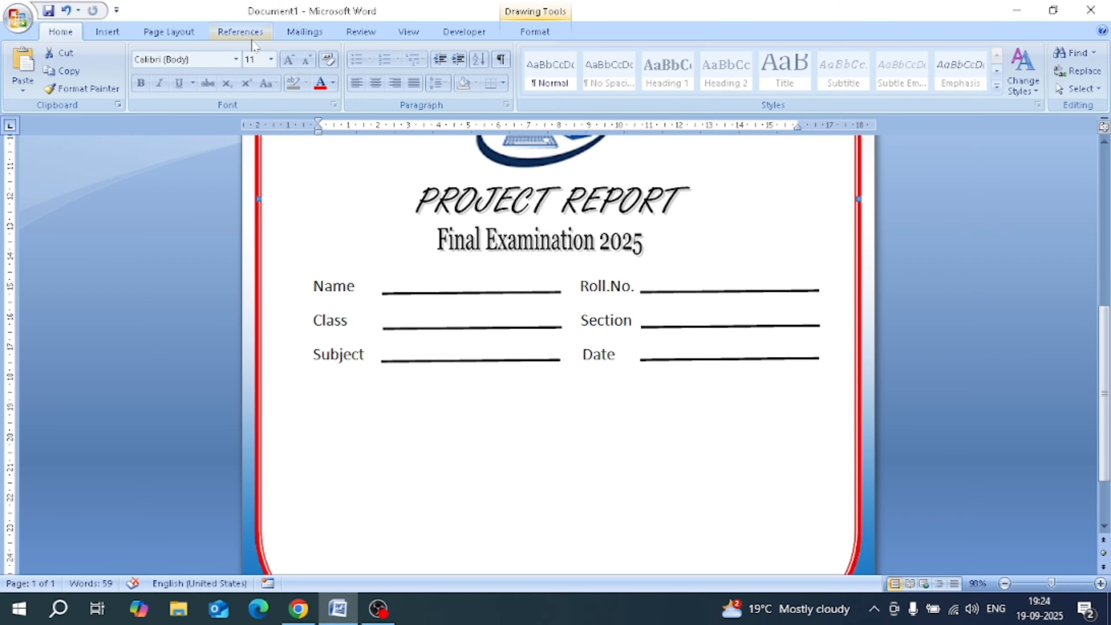
Draw a rectangle about 2.92 cm high and 7 cm wide below the Date line and make it ready for text.
{"action": "left_click", "coordinate": [107, 32]}
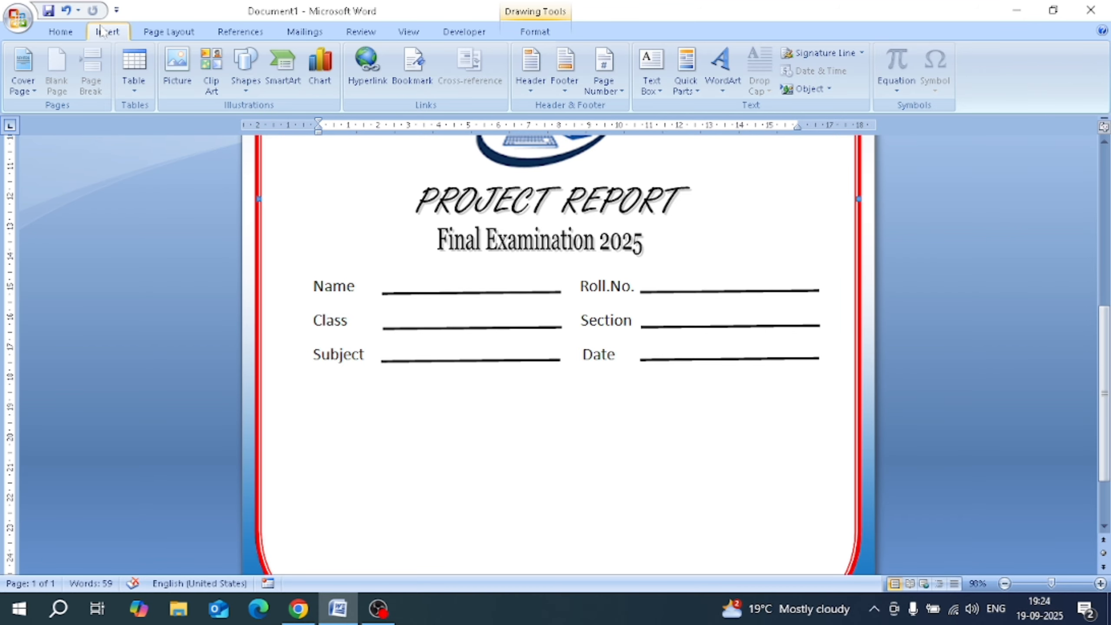
{"action": "left_click", "coordinate": [243, 72]}
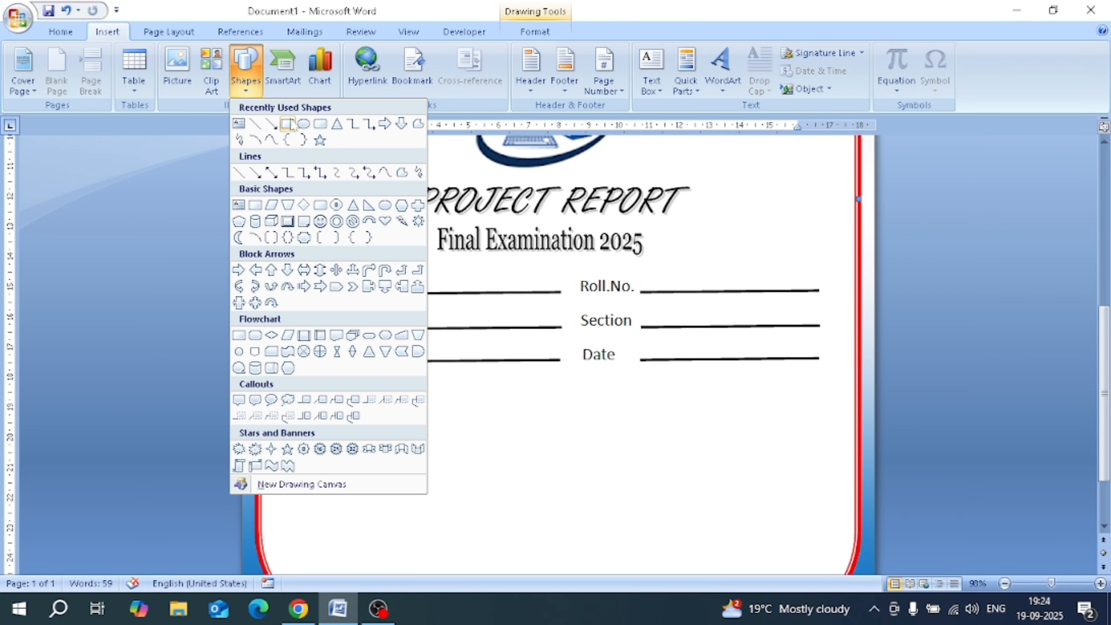
{"action": "left_click", "coordinate": [289, 127]}
{"action": "scroll", "coordinate": [593, 458], "scroll_direction": "down", "scroll_amount": 1}
{"action": "scroll", "coordinate": [593, 458], "scroll_direction": "down", "scroll_amount": 1}
{"action": "mouse_move", "coordinate": [596, 375]}
{"action": "left_mouse_down"}
{"action": "mouse_move", "coordinate": [734, 457]}
{"action": "mouse_move", "coordinate": [807, 463]}
{"action": "left_mouse_up"}
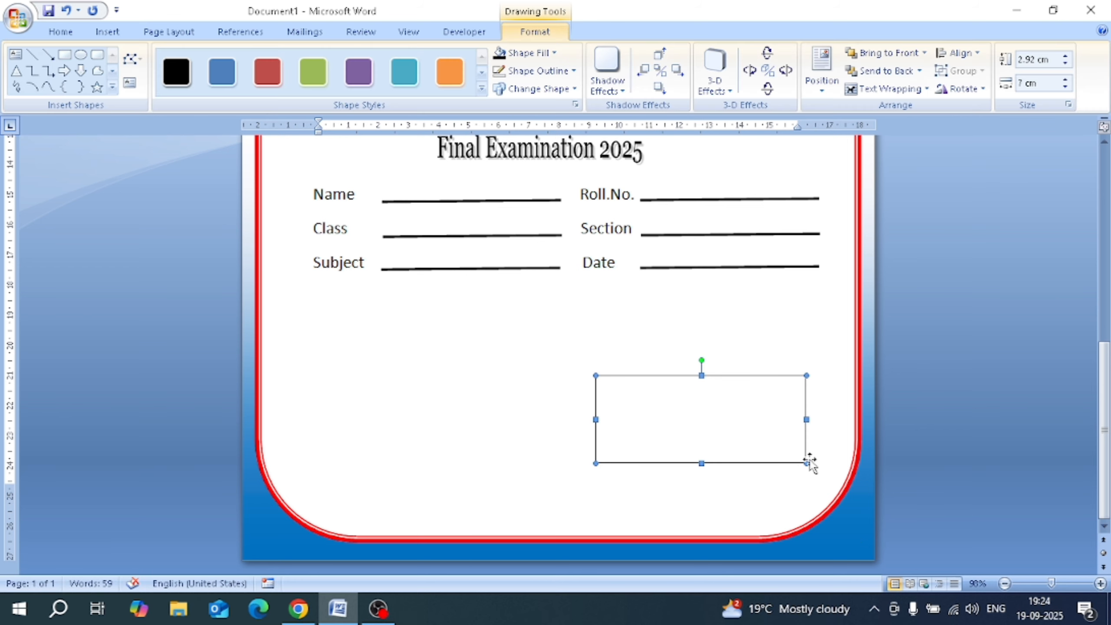
{"action": "right_click", "coordinate": [650, 407]}
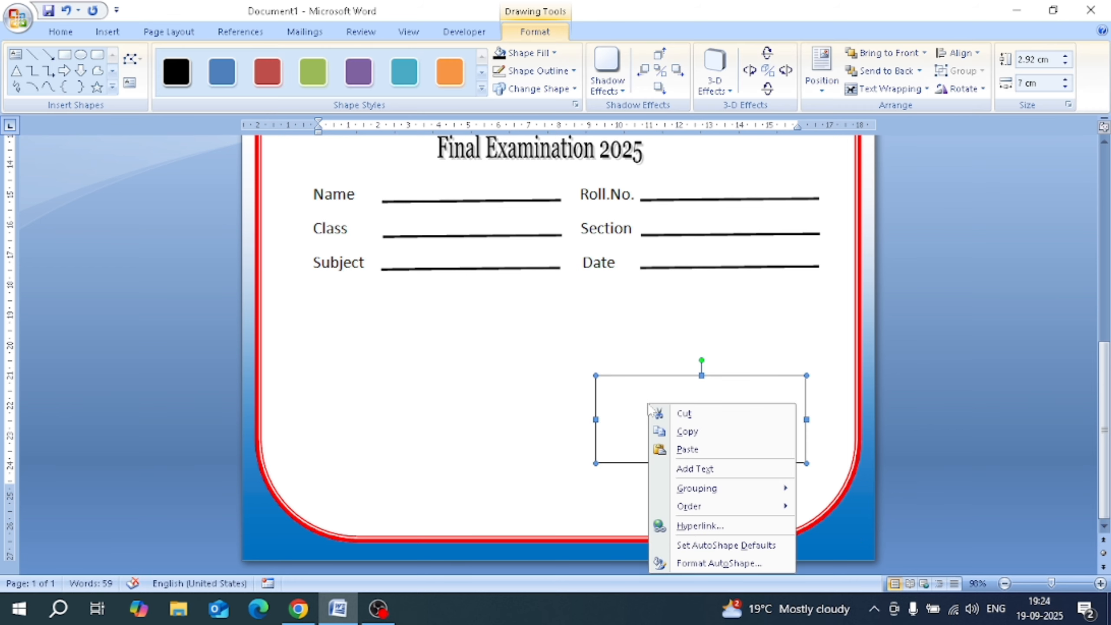
{"action": "left_click", "coordinate": [700, 468]}
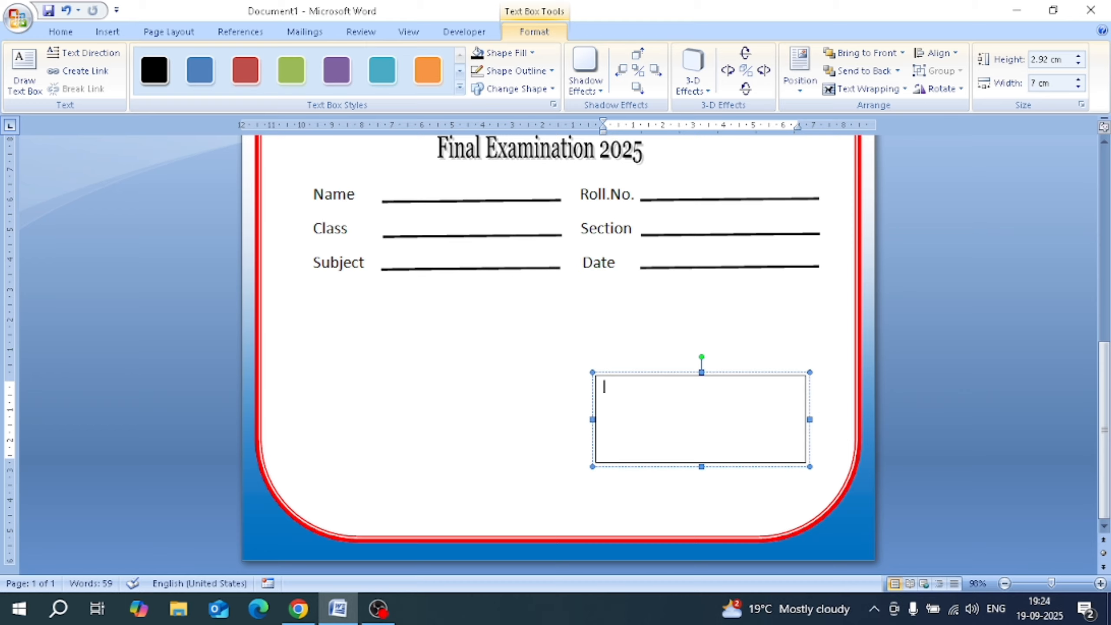
Draw a horizontal straight line about 6.27 cm long across the middle of the rectangle.
{"action": "left_click", "coordinate": [108, 34]}
{"action": "left_click", "coordinate": [245, 70]}
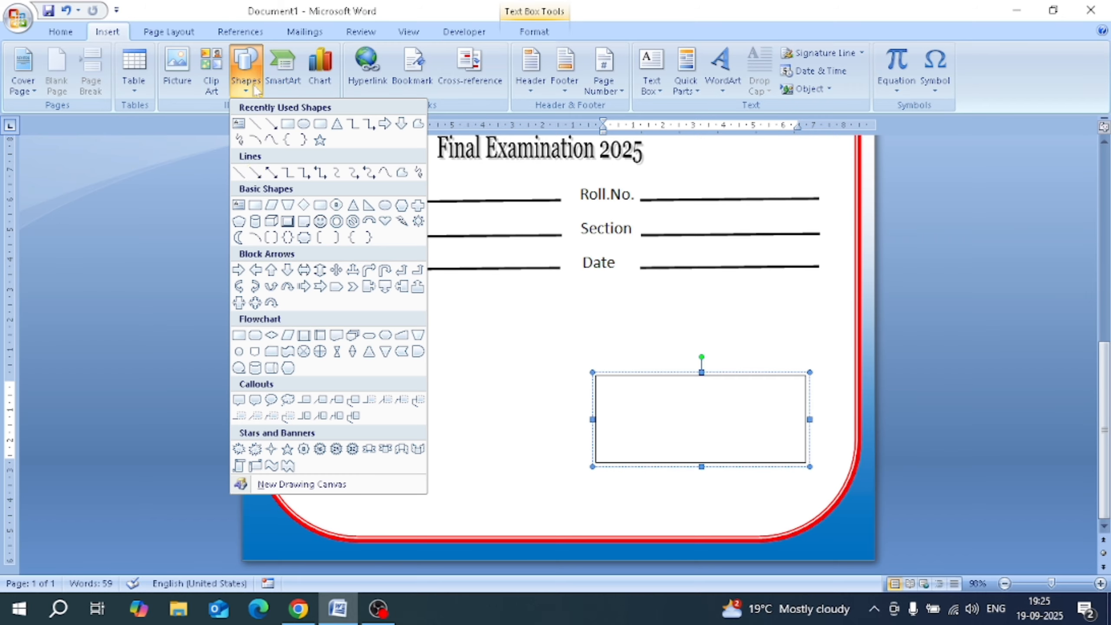
{"action": "left_click", "coordinate": [258, 131]}
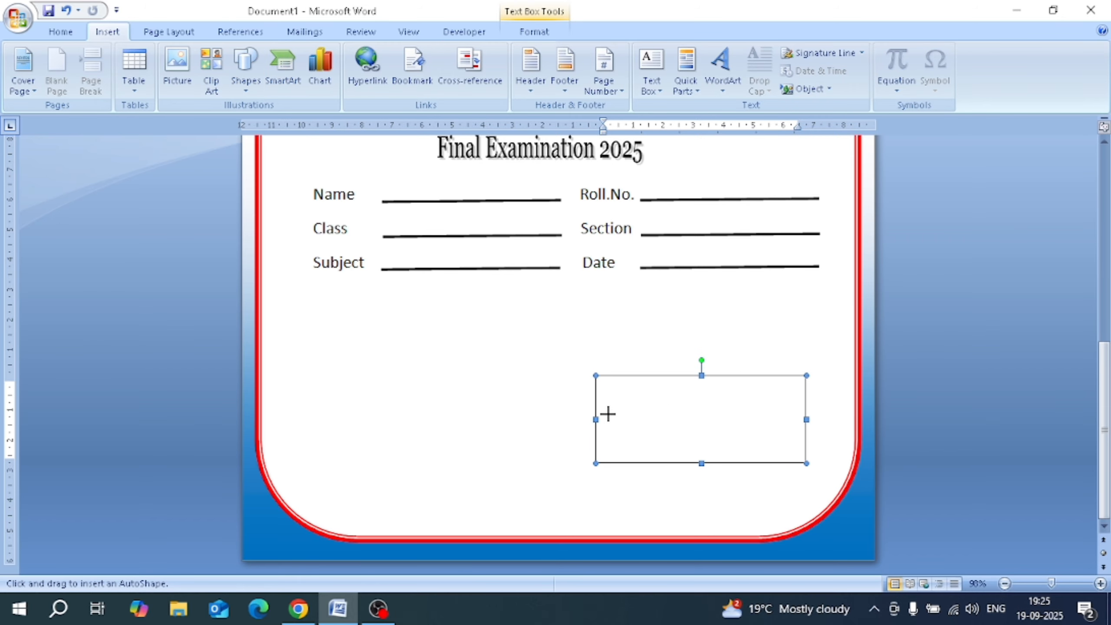
{"action": "left_click_drag", "start_coordinate": [608, 414], "coordinate": [797, 414]}
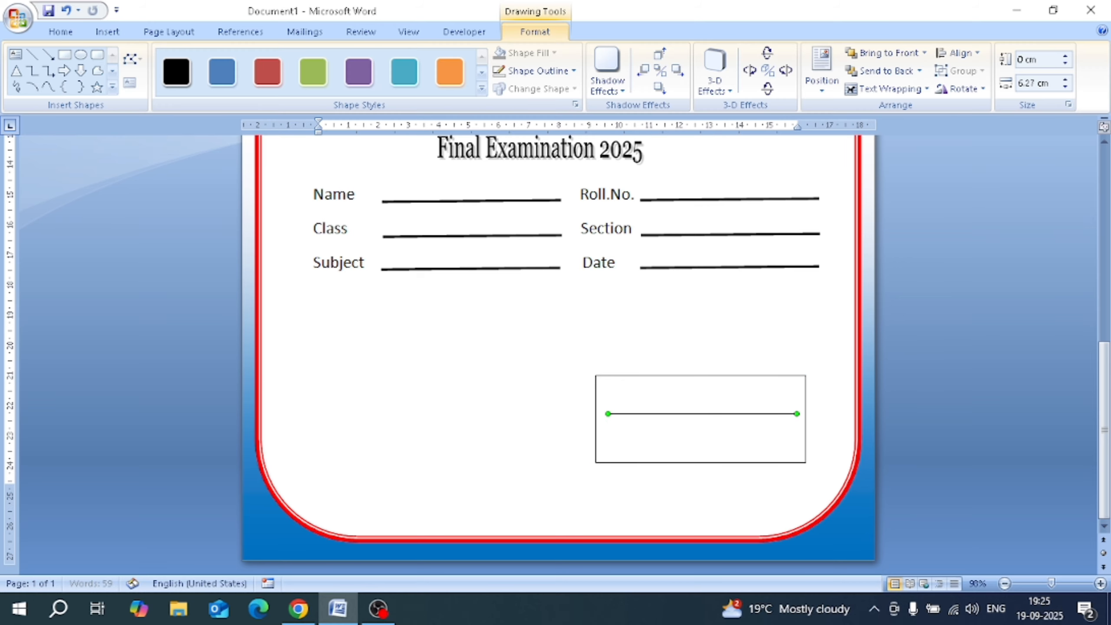